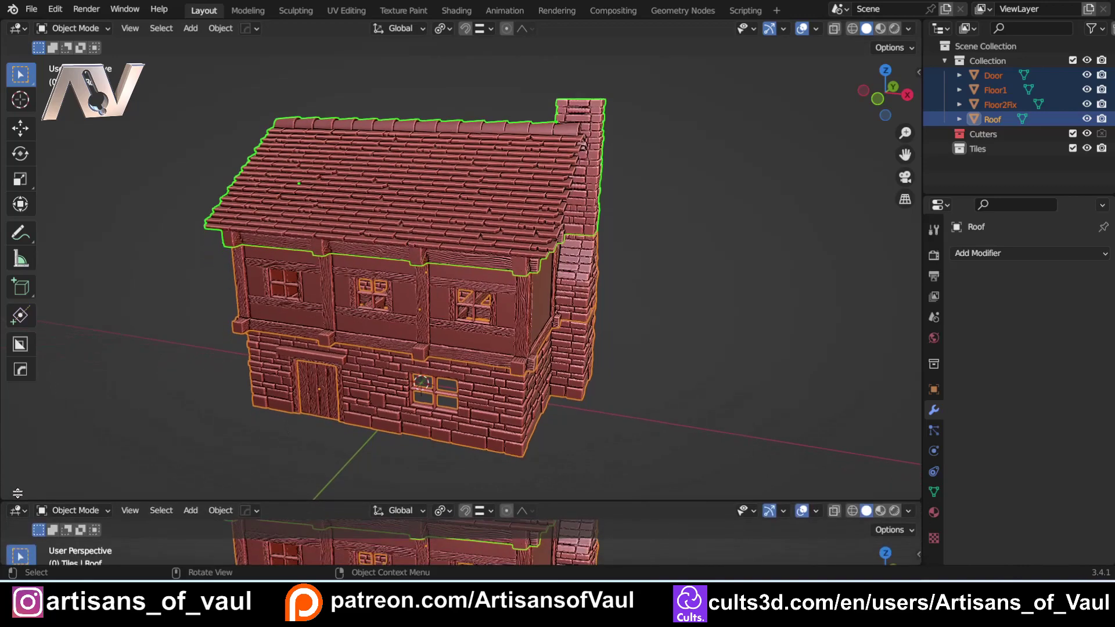
# Turn the lower duplicate viewport area into a Timeline editor and reduce its height slightly.
pyautogui.click(19, 444)
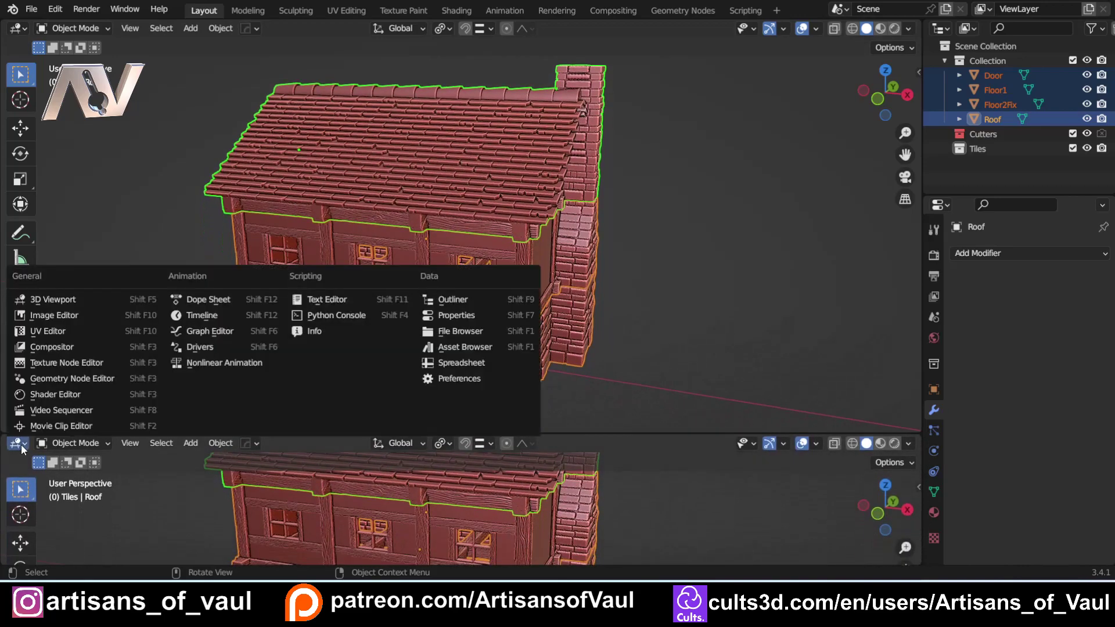
pyautogui.click(192, 316)
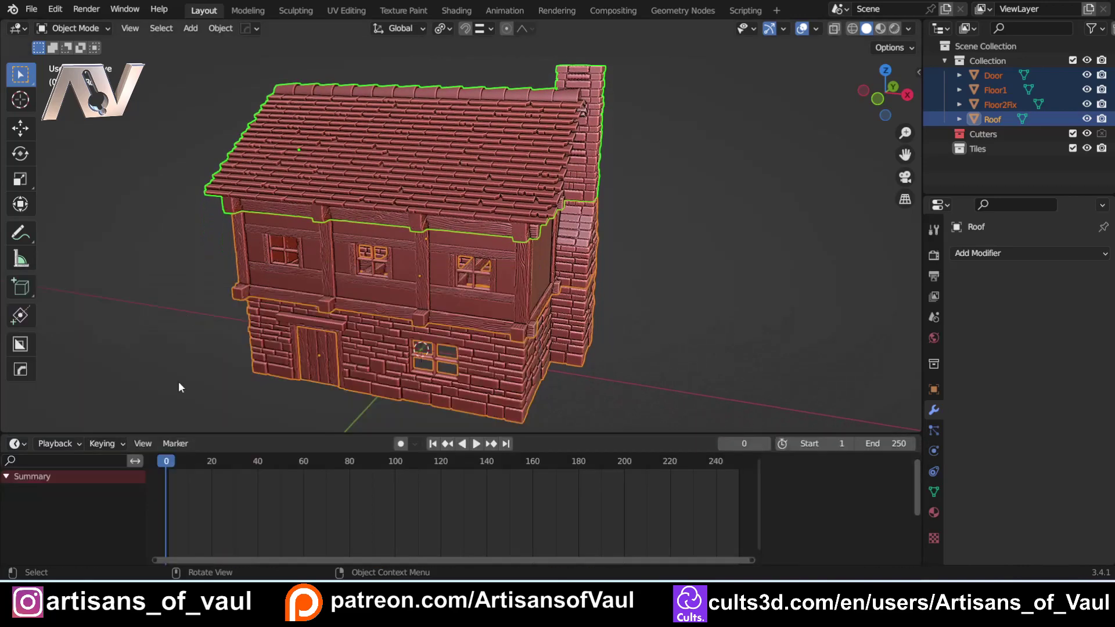
pyautogui.moveTo(187, 436); pyautogui.dragTo(184, 459)
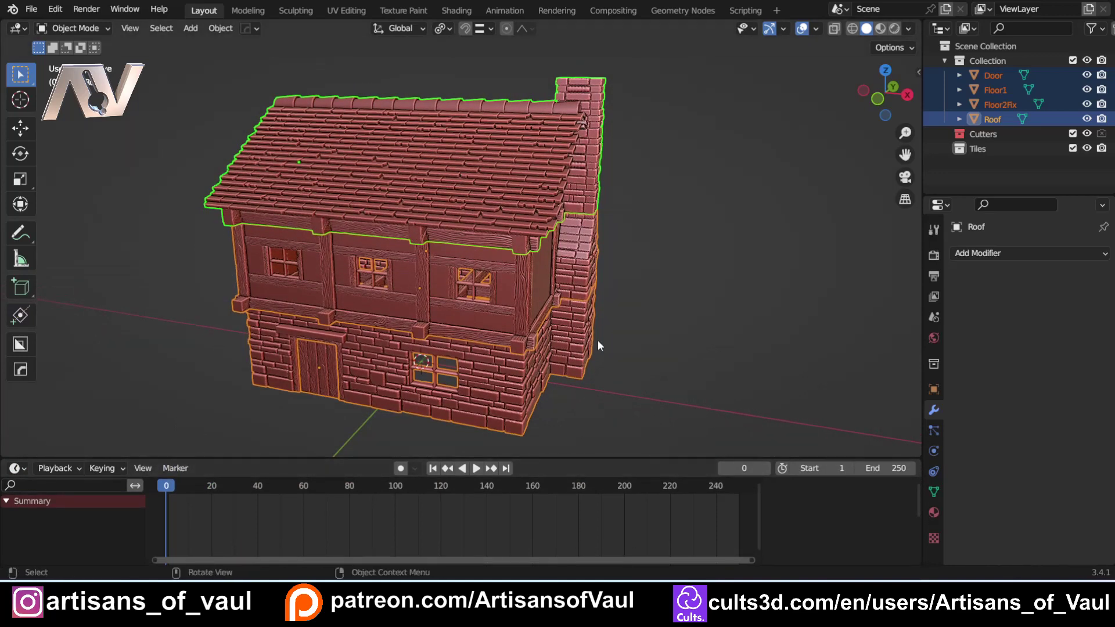
# Set the scene's output frame rate to 30 fps.
pyautogui.click(934, 277)
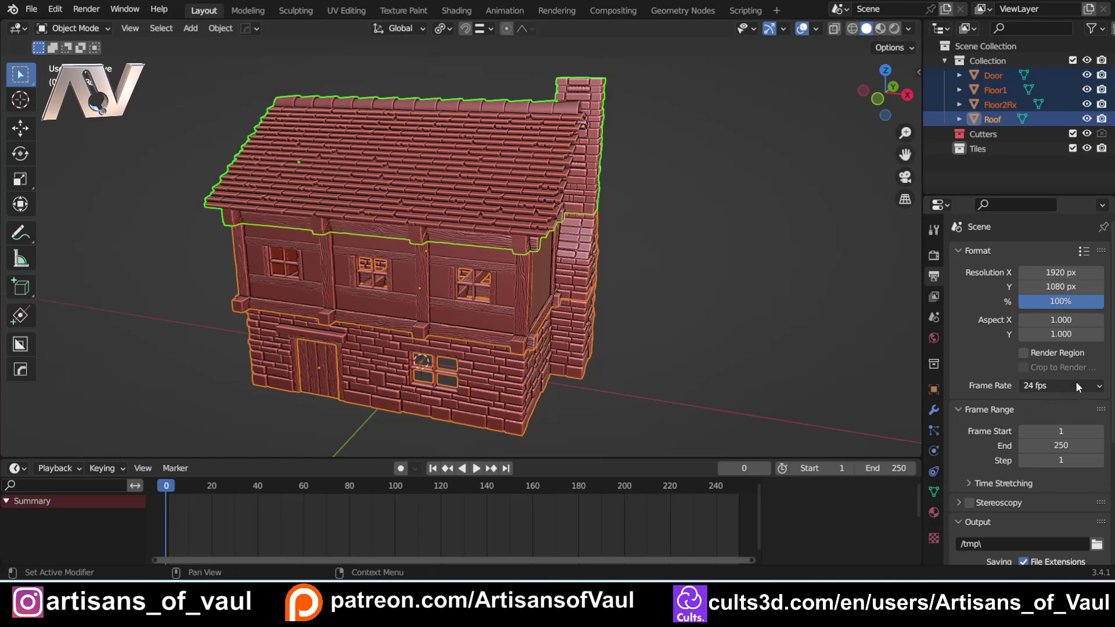
pyautogui.click(1034, 387)
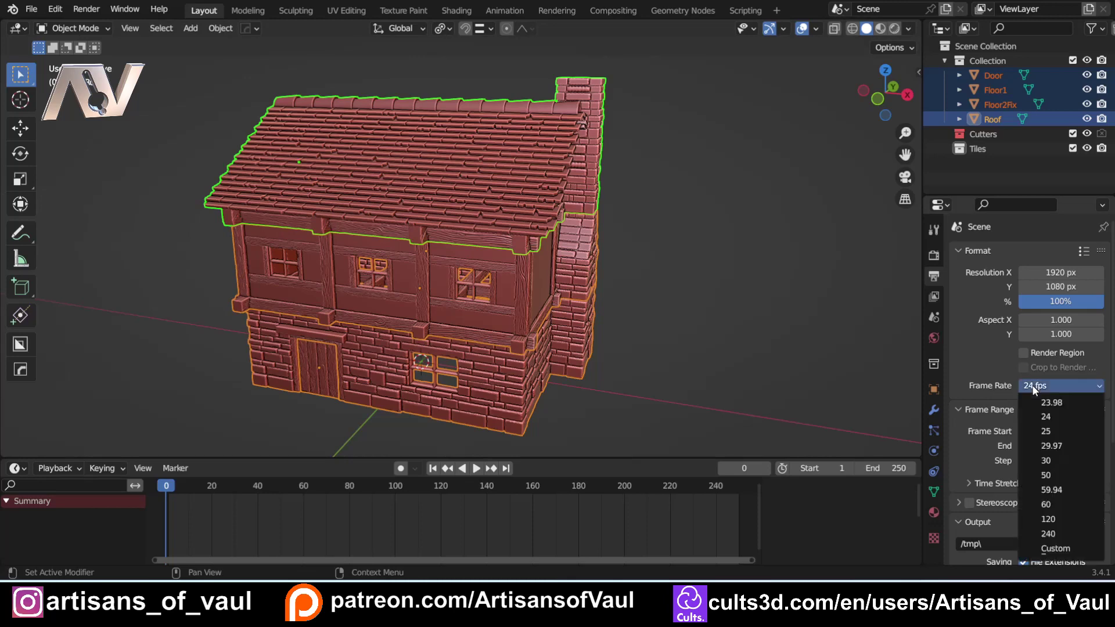
pyautogui.click(1054, 460)
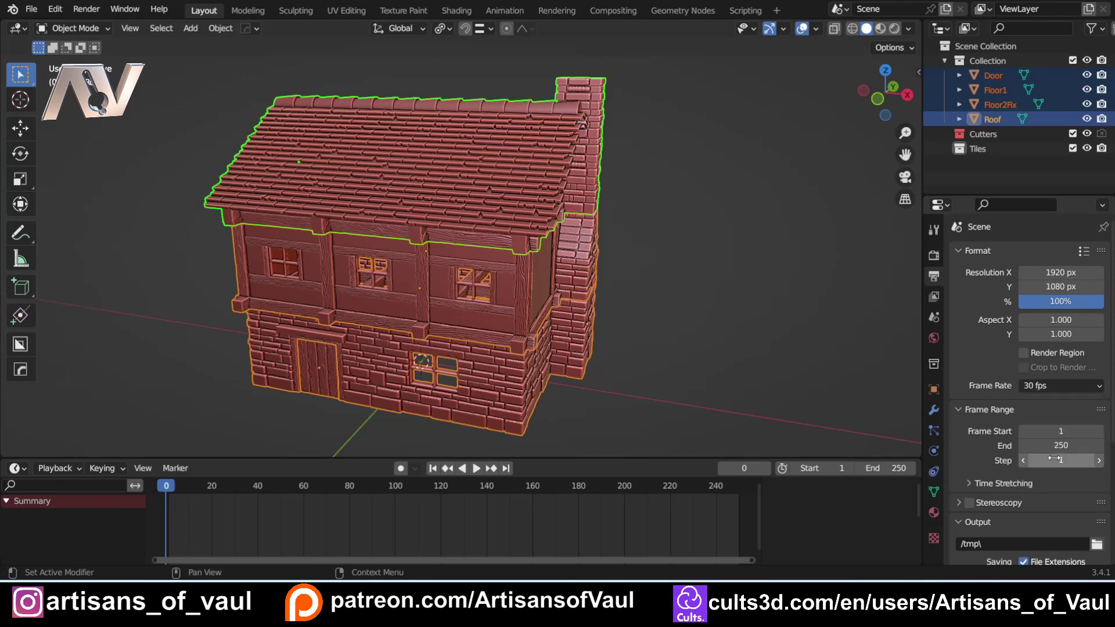
pyautogui.click(1061, 386)
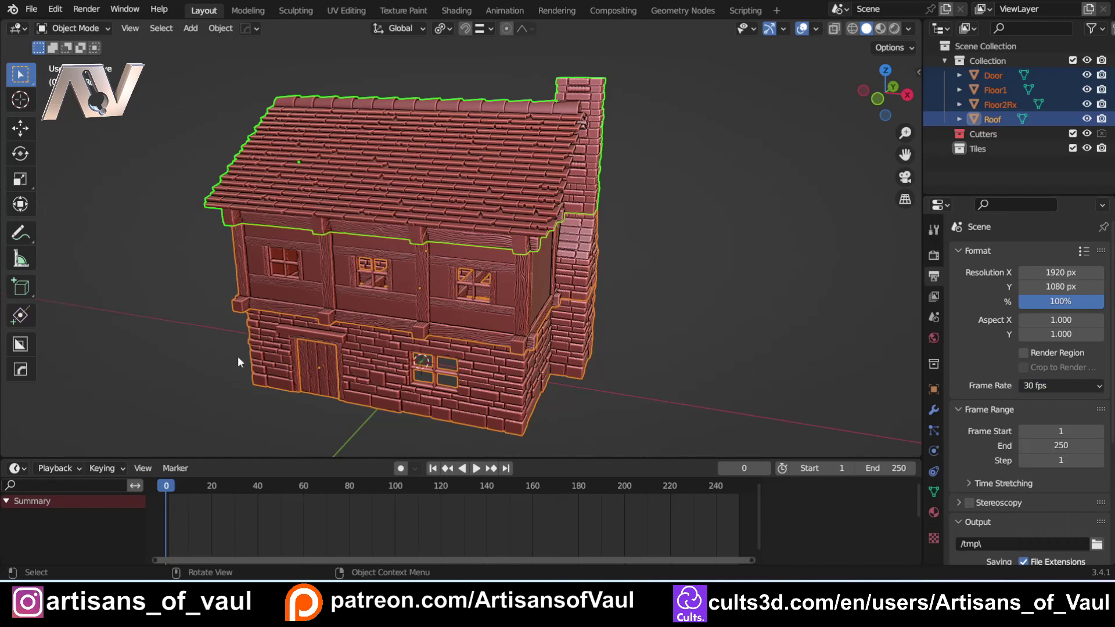
pyautogui.click(1047, 387)
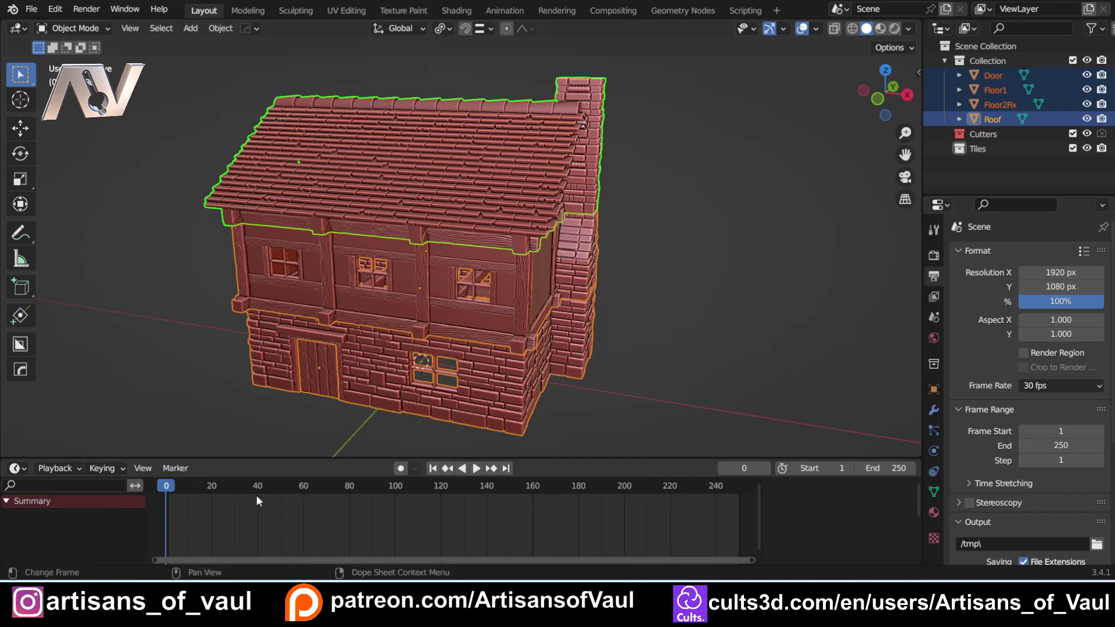
# Scrub the timeline to frame 30 and back to frame 0 to examine the span of one second.
pyautogui.moveTo(168, 488); pyautogui.dragTo(235, 486)
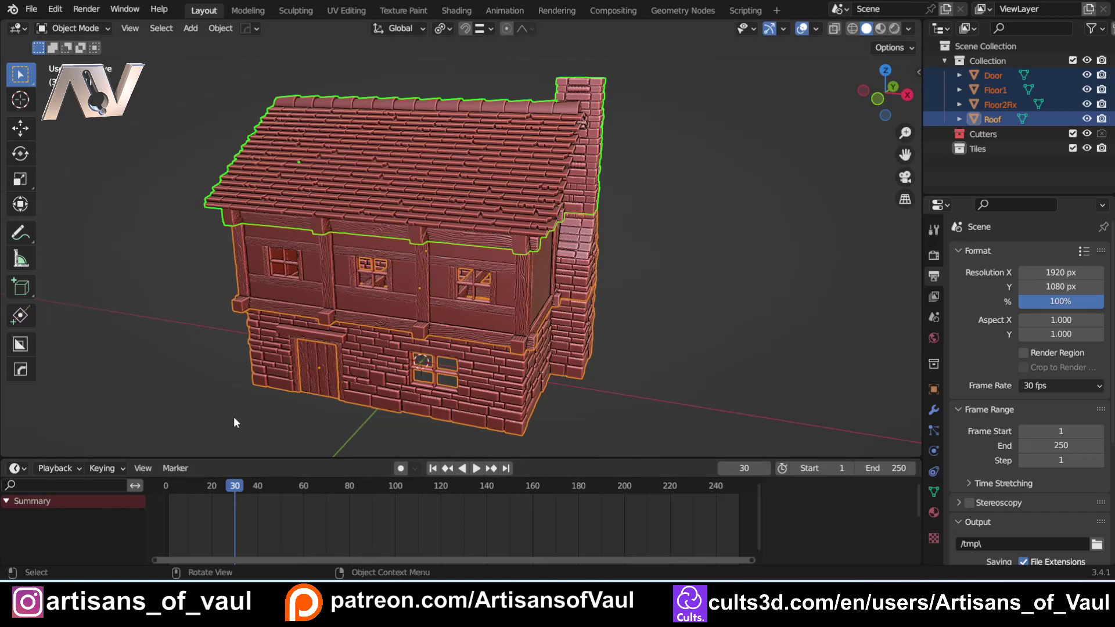
pyautogui.moveTo(238, 487); pyautogui.dragTo(165, 495)
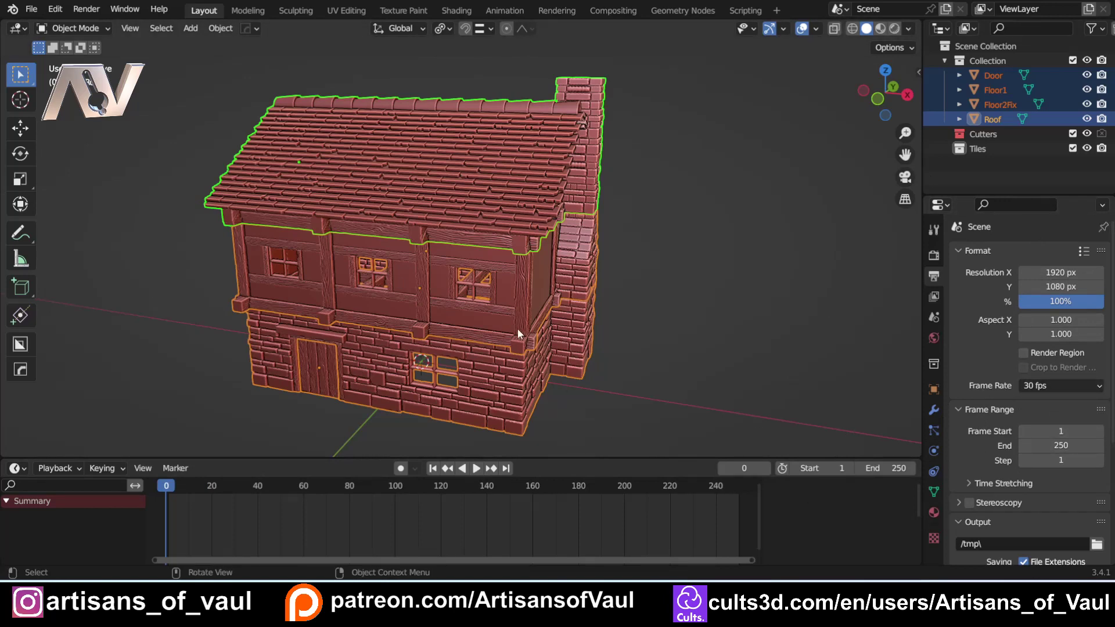
# Snap the 3D cursor to the world origin and set the origins of all selected house parts to the cursor.
pyautogui.moveTo(542, 366); pyautogui.dragTo(641, 385, button='middle')
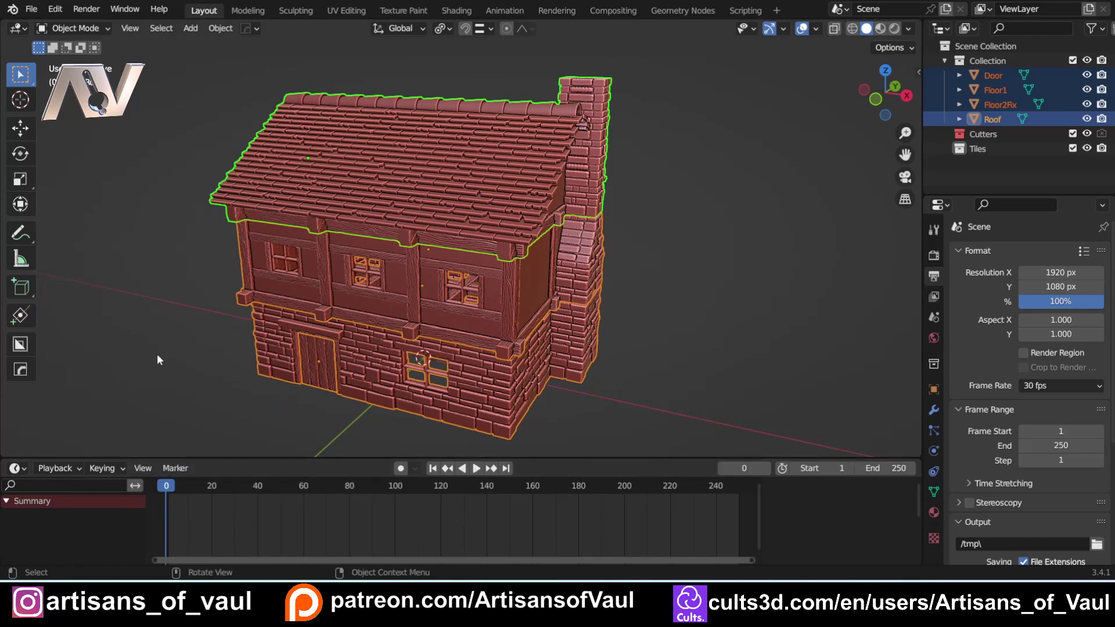
pyautogui.moveTo(157, 355); pyautogui.dragTo(193, 324, button='middle')
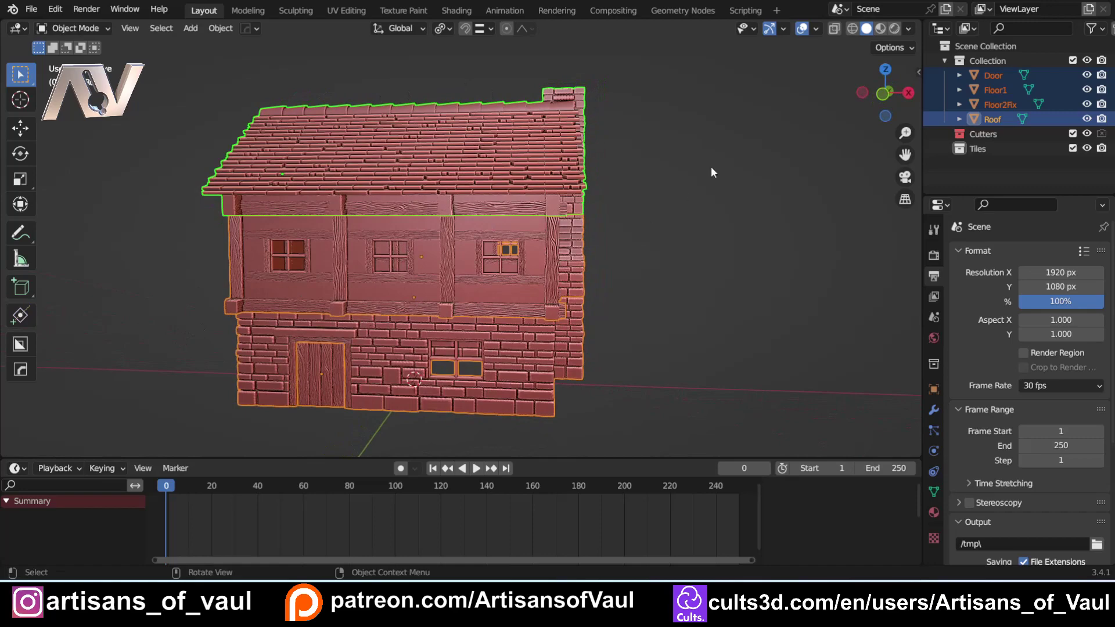
pyautogui.moveTo(274, 296); pyautogui.dragTo(457, 243, button='middle')
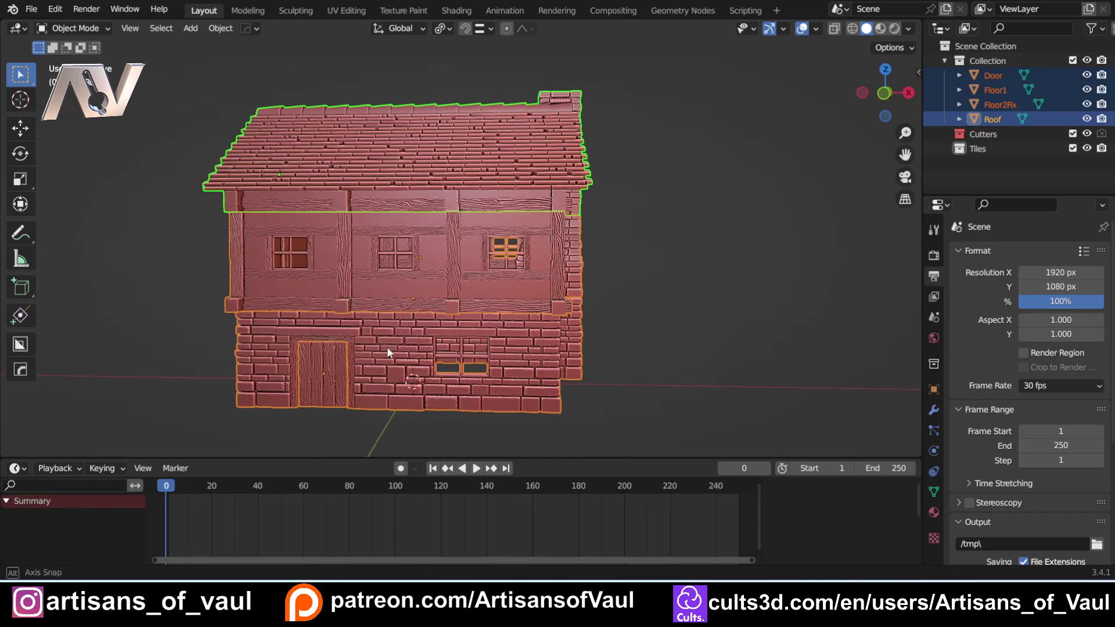
pyautogui.moveTo(387, 347); pyautogui.dragTo(371, 366, button='middle')
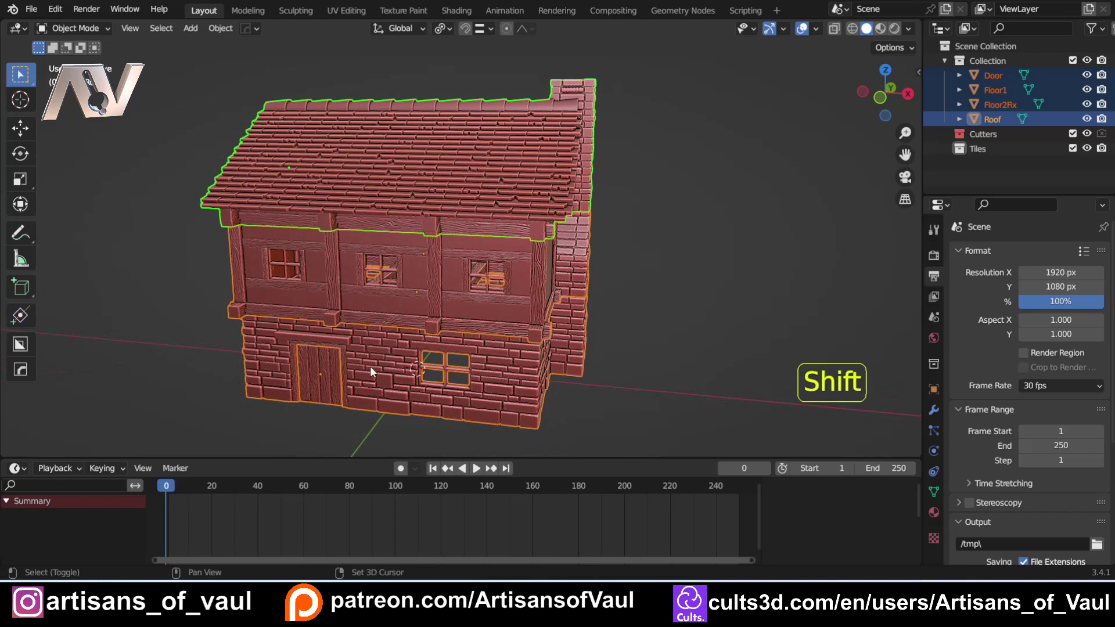
pyautogui.hotkey('shift', 's')
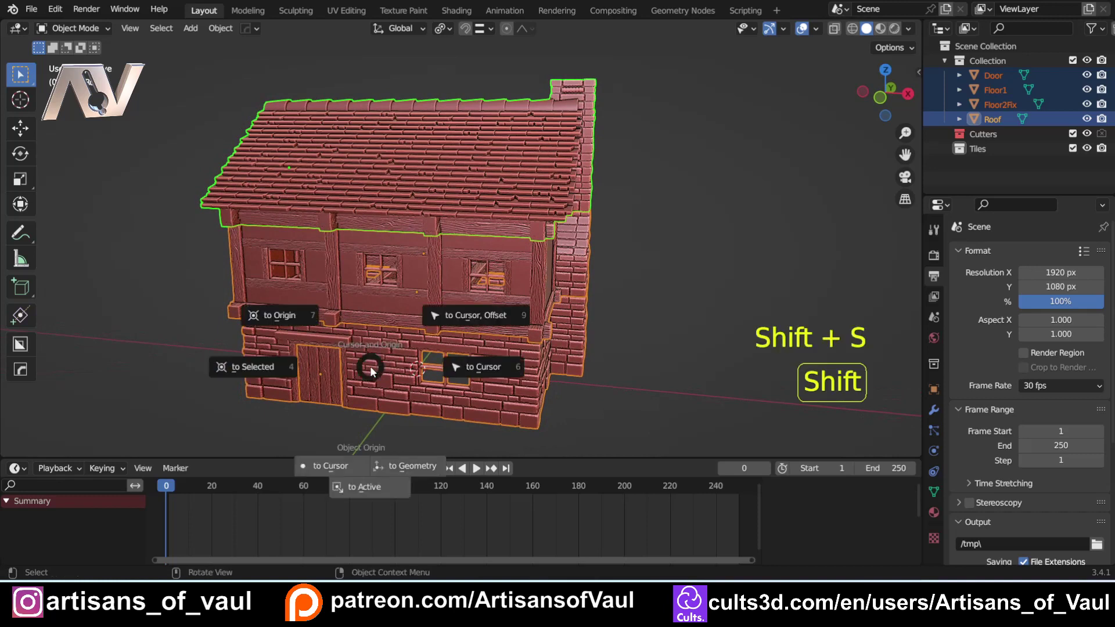
pyautogui.click(286, 322)
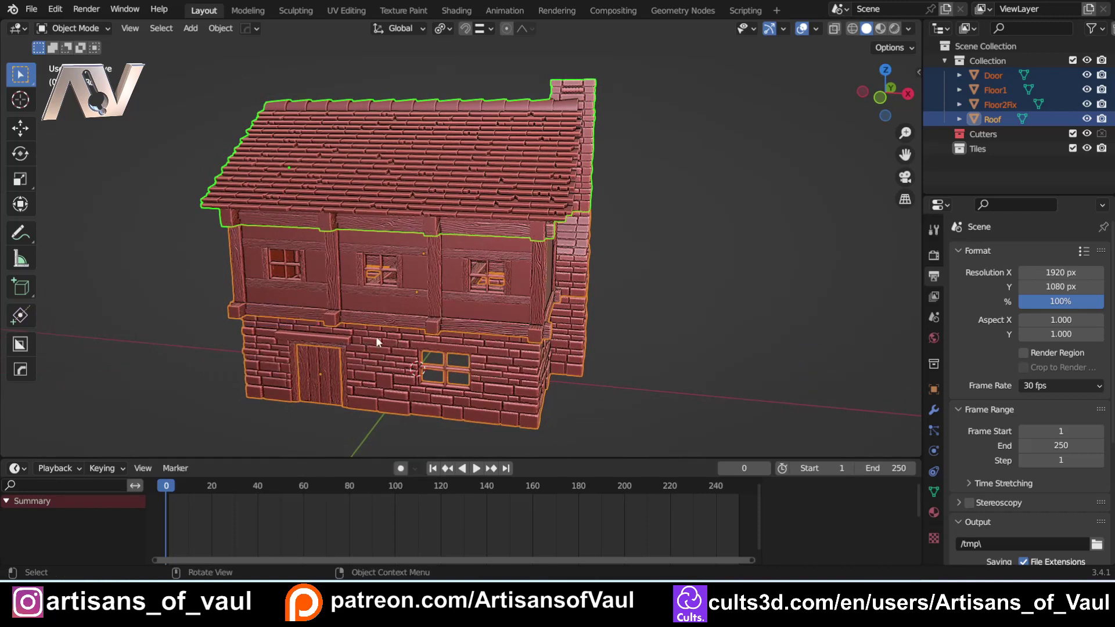
pyautogui.hotkey('shift', 's')
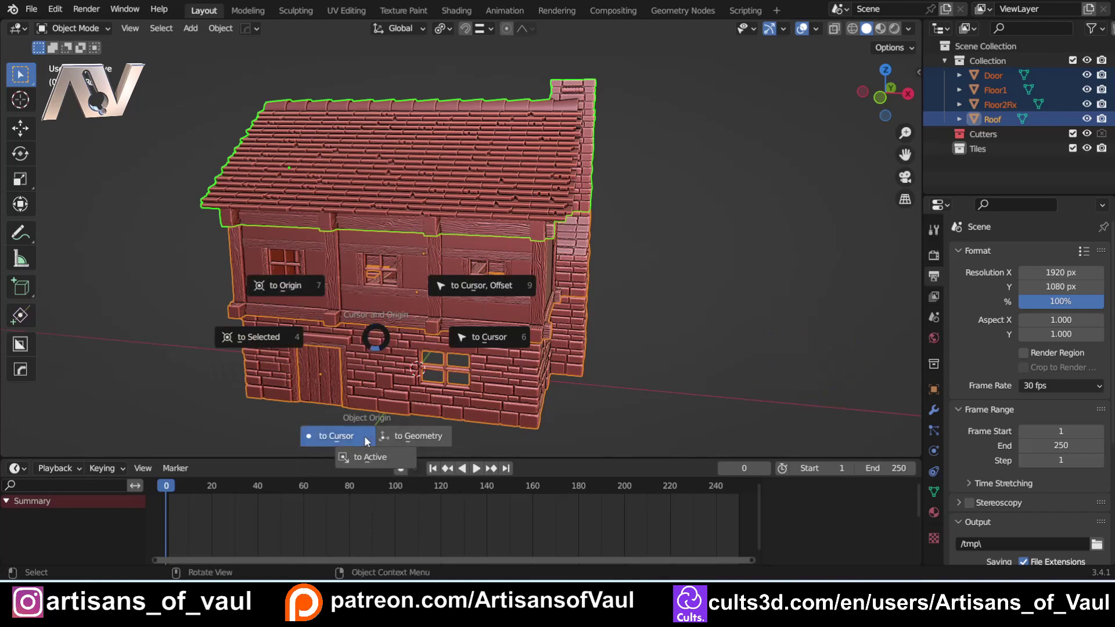
pyautogui.click(331, 437)
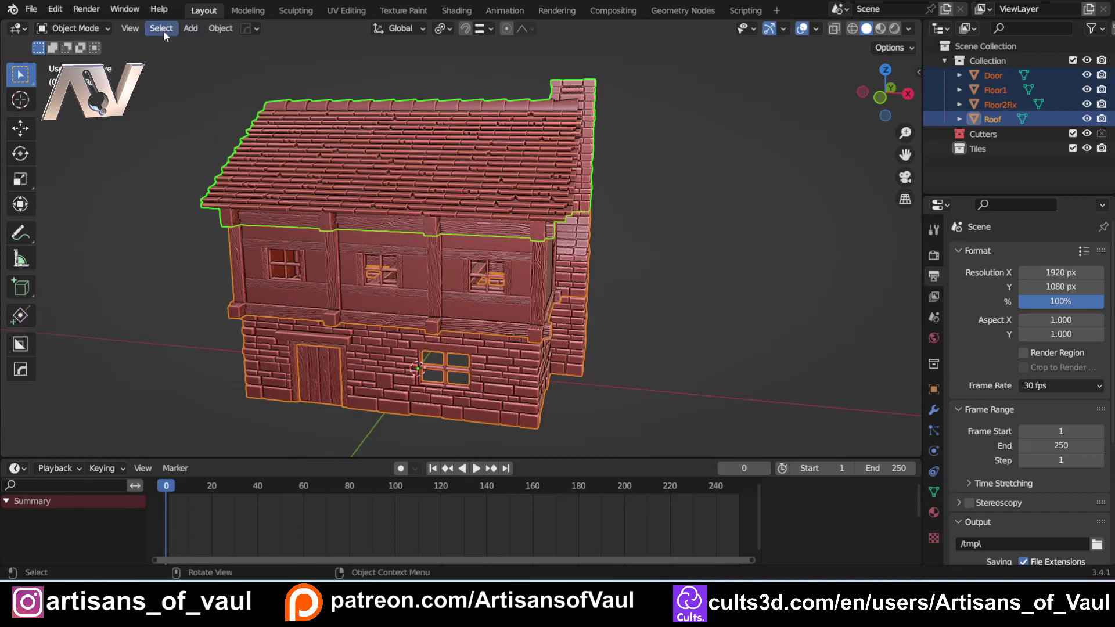
pyautogui.click(221, 29)
pyautogui.moveTo(378, 368); pyautogui.dragTo(407, 277, button='middle')
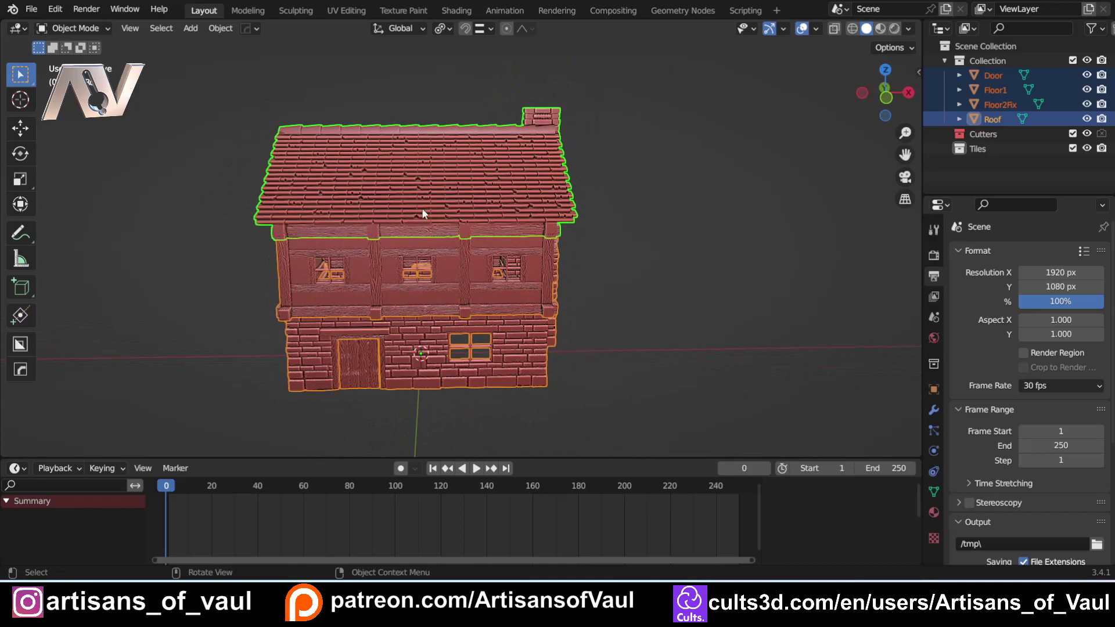
pyautogui.click(407, 29)
pyautogui.moveTo(357, 194); pyautogui.dragTo(437, 254, button='middle')
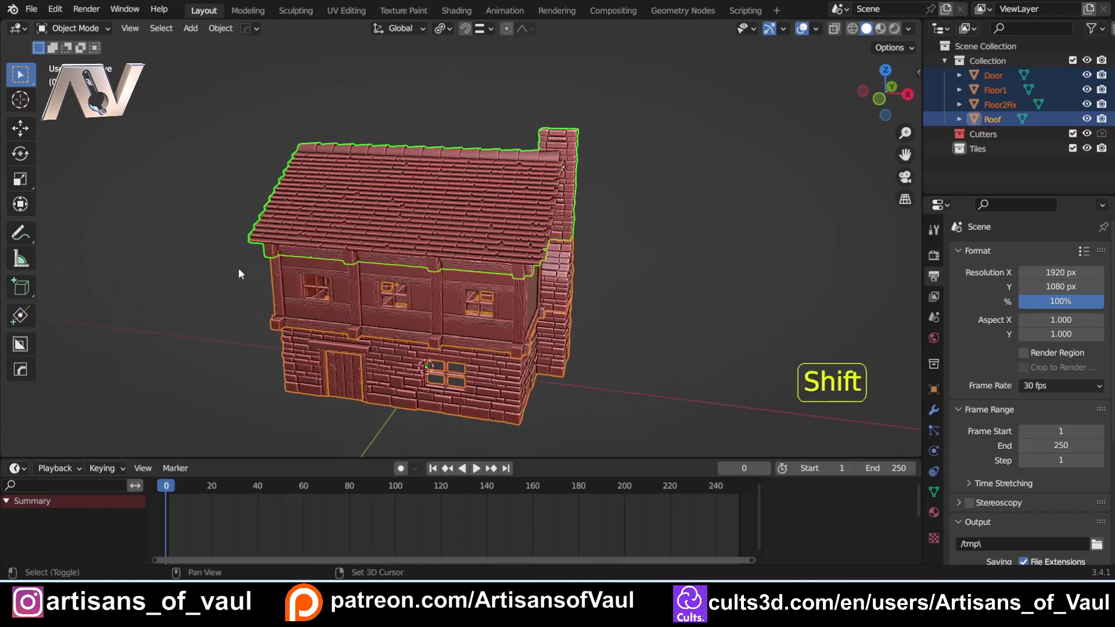
# Try lifting only the roof about 7.13 units along the Z axis, and undo the move.
pyautogui.keyDown('shift'); pyautogui.moveTo(239, 267); pyautogui.dragTo(224, 289, button='middle'); pyautogui.keyUp('shift')
pyautogui.scroll(2, 218, 294)
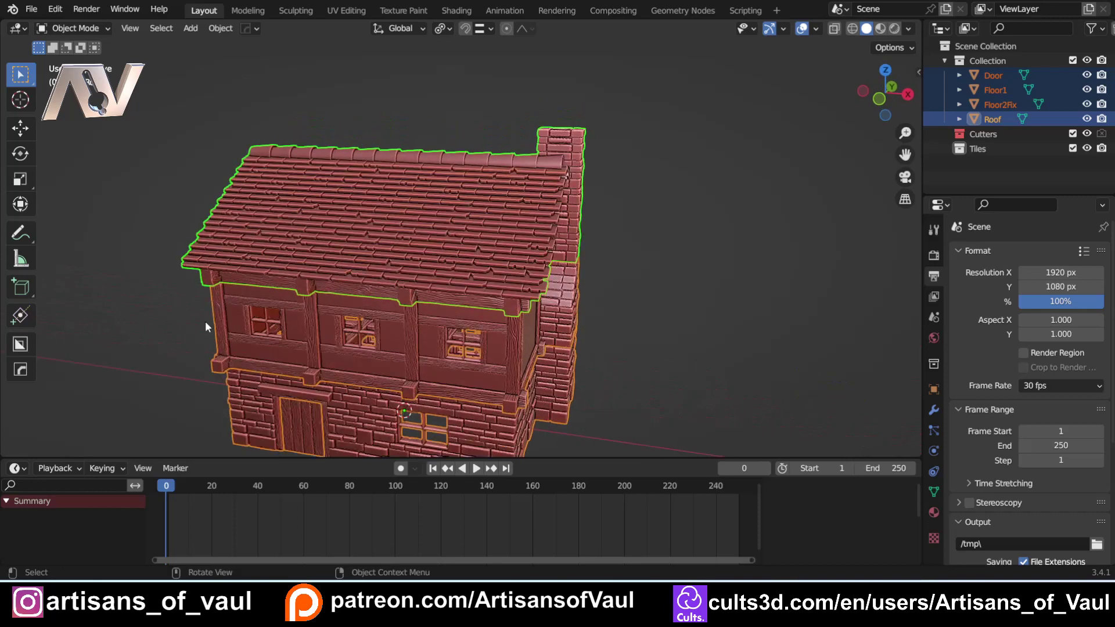
pyautogui.moveTo(206, 327); pyautogui.dragTo(188, 292, button='middle')
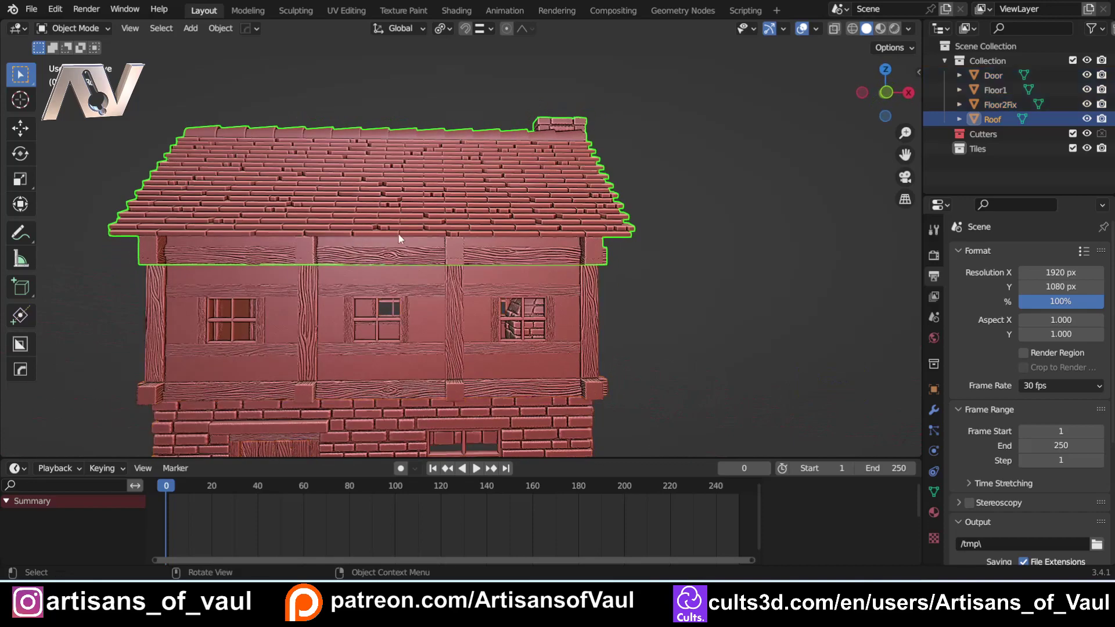
pyautogui.press('g')
pyautogui.press('z')
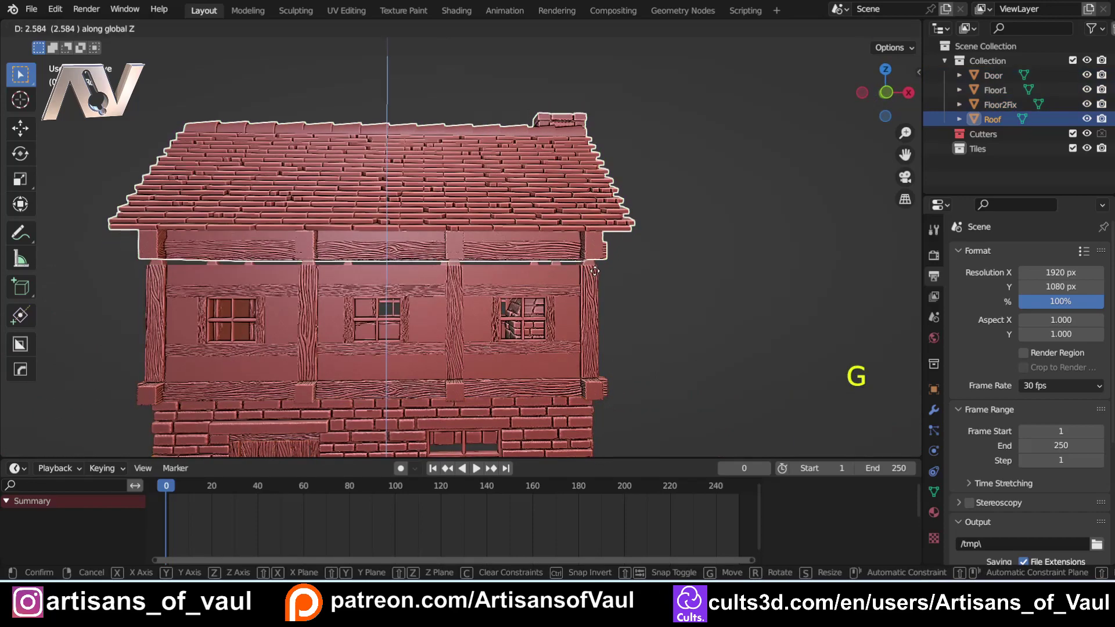
pyautogui.click(596, 258)
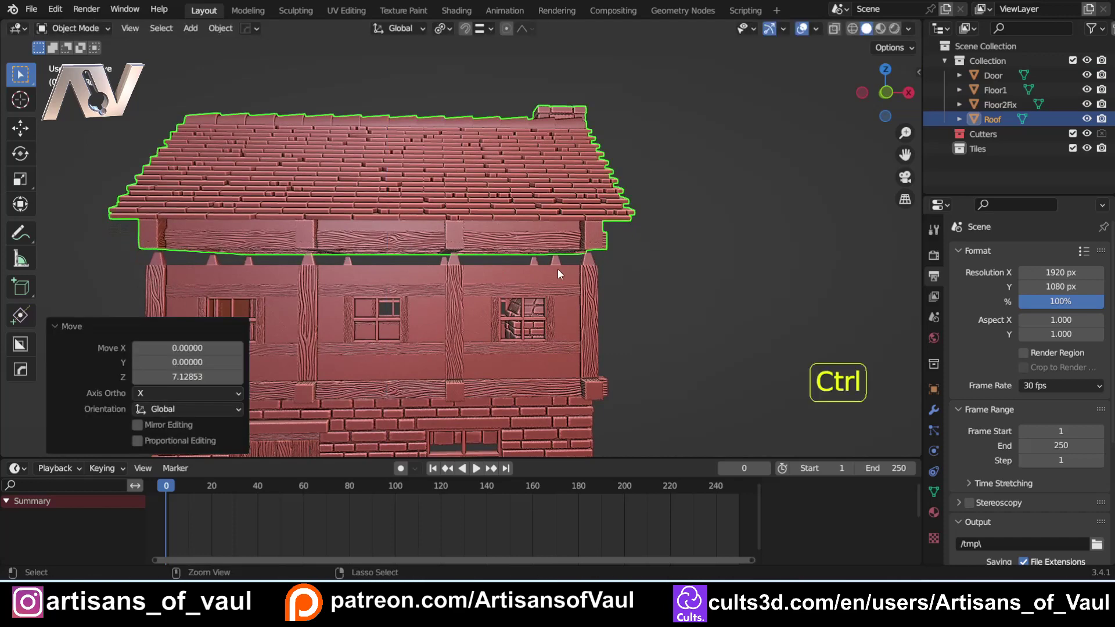
pyautogui.hotkey('ctrl', 'z')
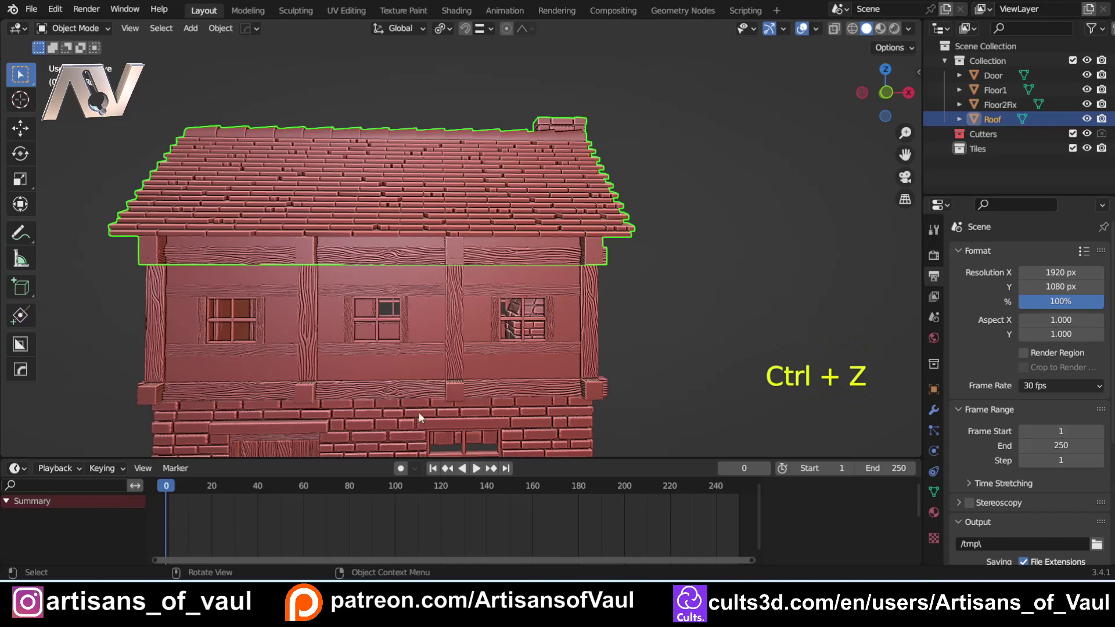
# Show the roof's transform values and insert a location keyframe for it at frame 0.
pyautogui.moveTo(418, 412); pyautogui.dragTo(477, 301, button='middle')
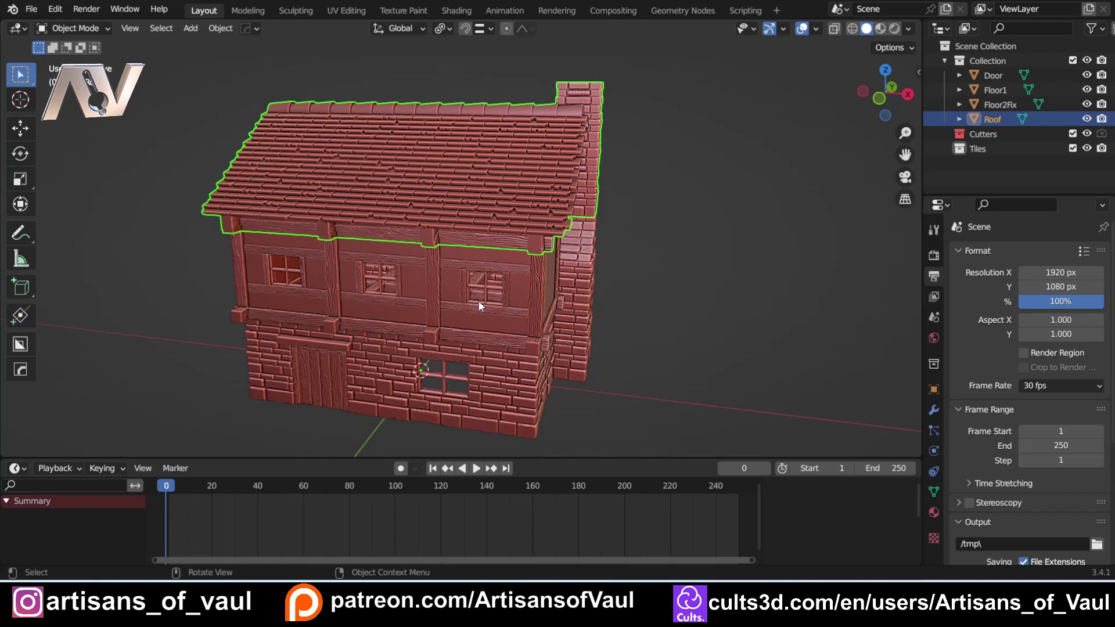
pyautogui.moveTo(500, 268); pyautogui.dragTo(441, 273, button='middle')
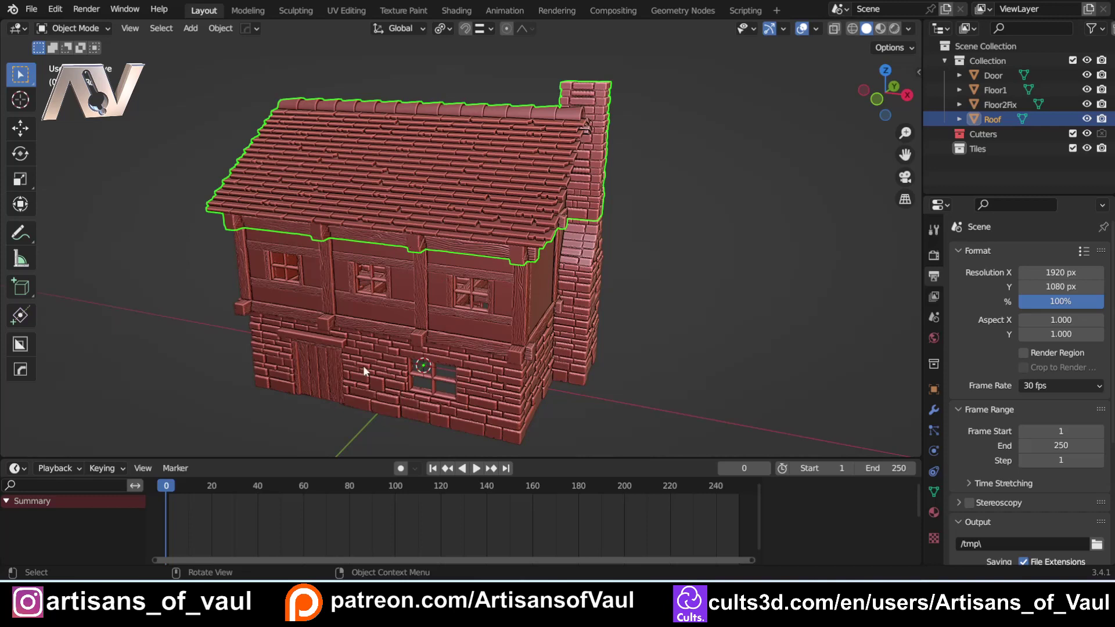
pyautogui.press('n')
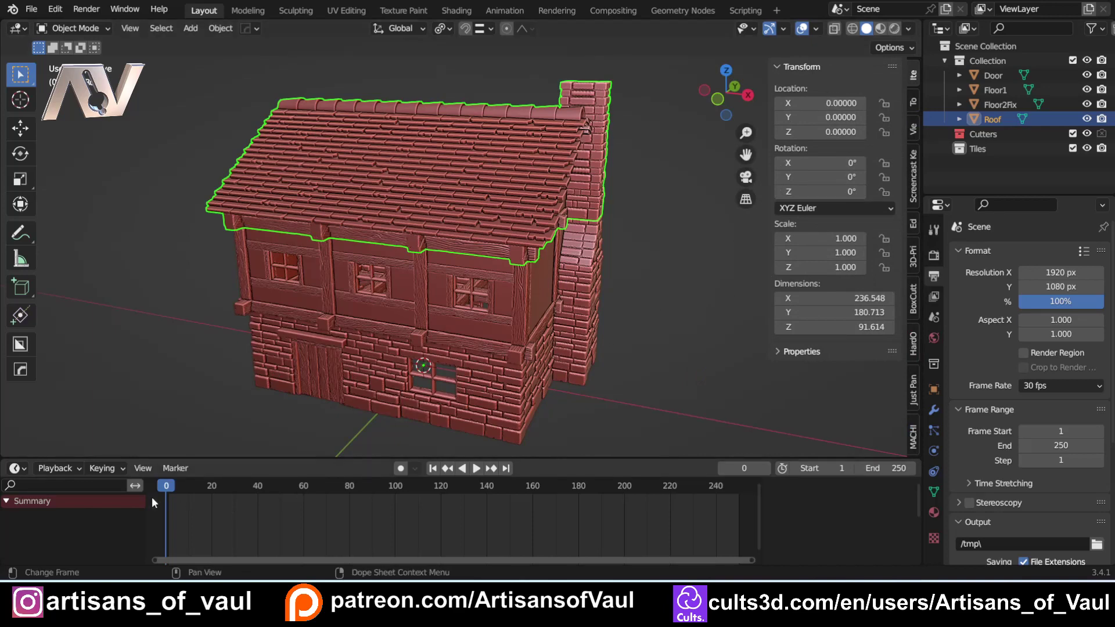
pyautogui.keyDown('shift'); pyautogui.moveTo(278, 329); pyautogui.dragTo(276, 348, button='middle'); pyautogui.keyUp('shift')
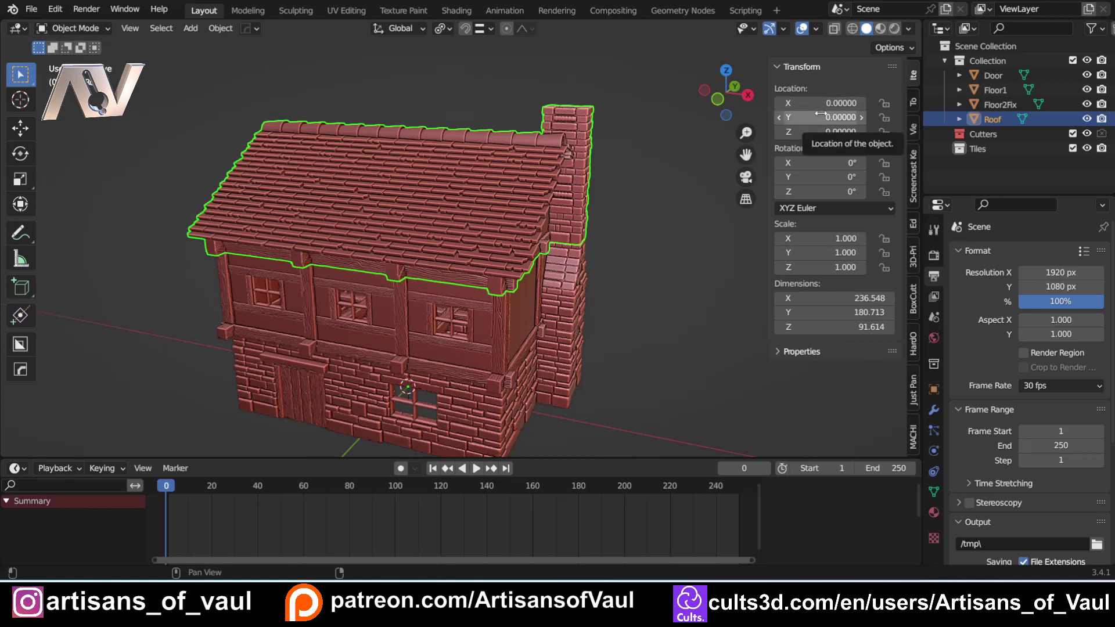
pyautogui.press('i')
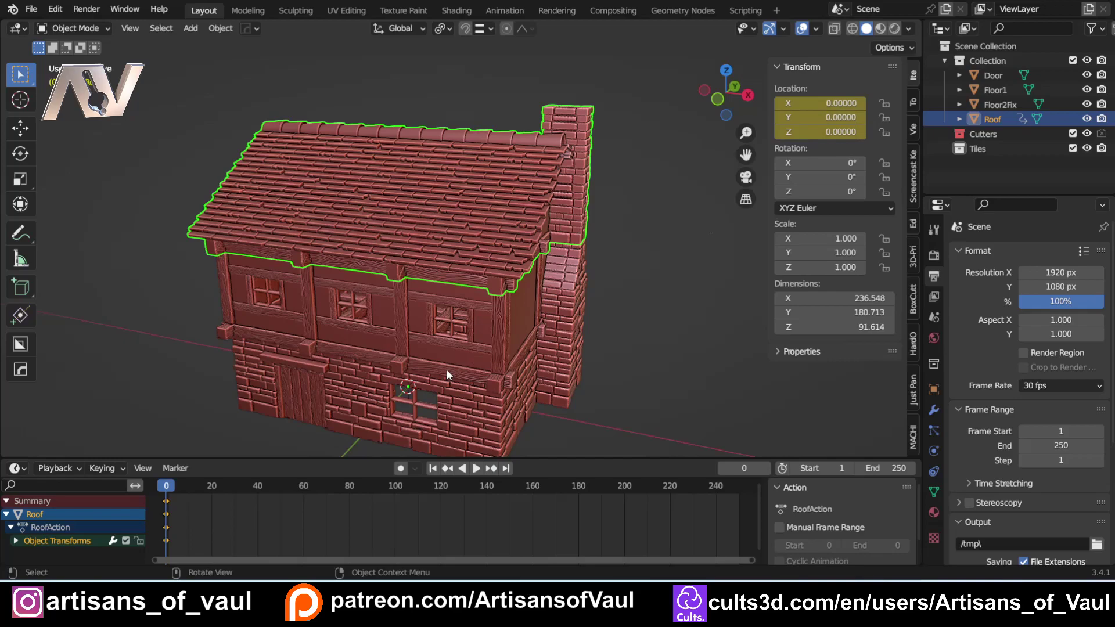
# Try lifting the roof about 9.07 units along the Z axis at frame 0 without keyframing it, and reload frame 0.
pyautogui.moveTo(475, 297); pyautogui.dragTo(440, 341, button='middle')
pyautogui.scroll(2, 411, 344)
pyautogui.press('g')
pyautogui.press('z')
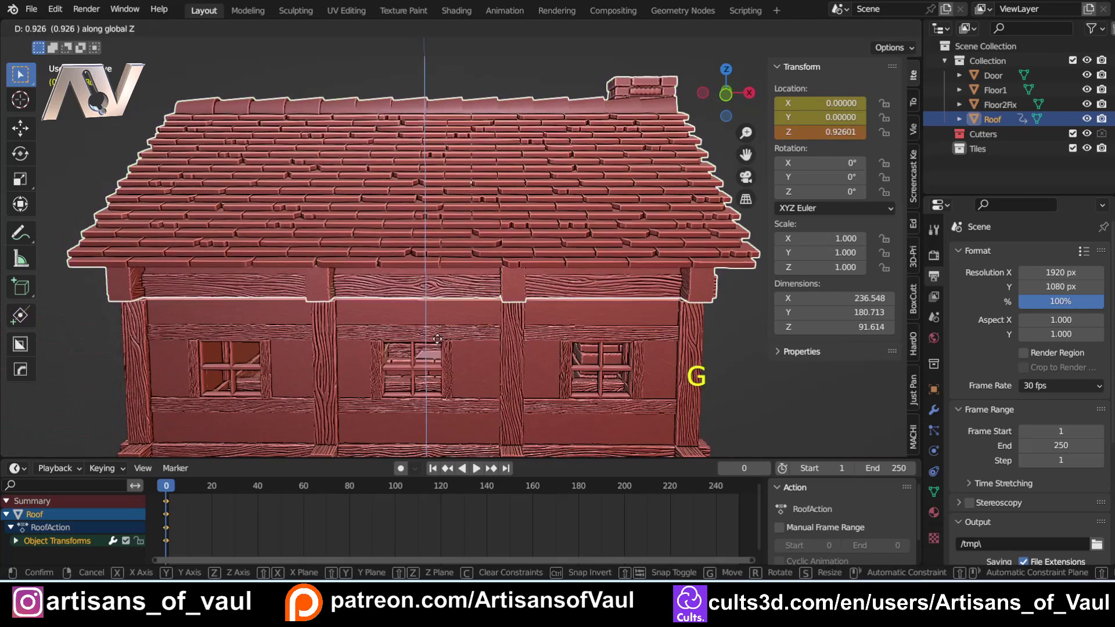
pyautogui.click(441, 312)
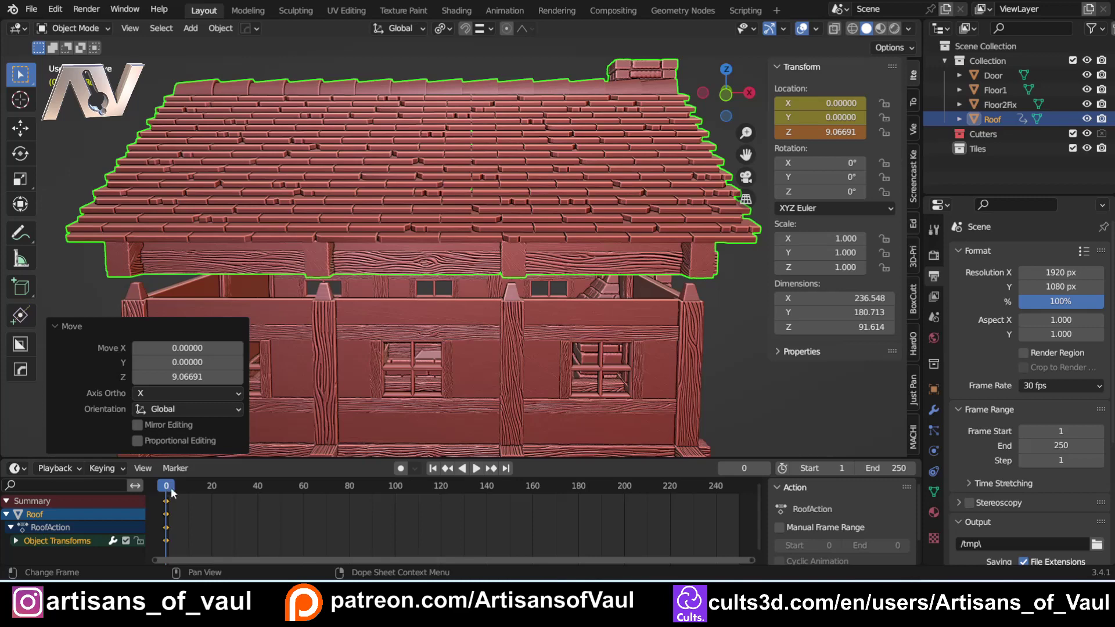
pyautogui.click(189, 496)
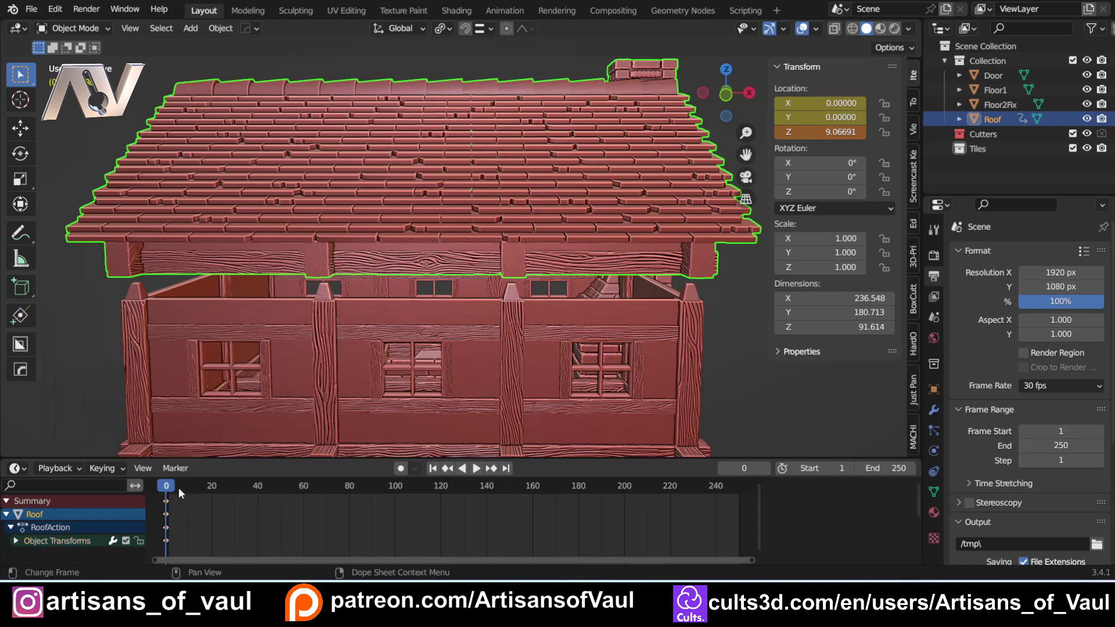
pyautogui.moveTo(164, 486); pyautogui.dragTo(166, 488)
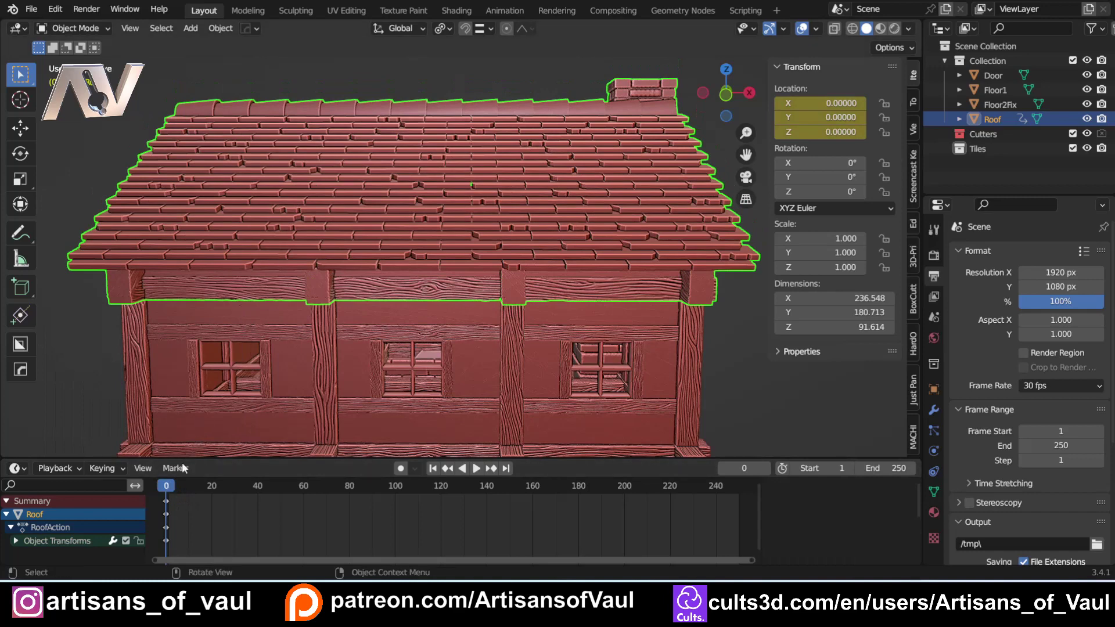
# Lift the roof about 8.82 units along the Z axis at frame 10 and insert a location keyframe.
pyautogui.moveTo(166, 494); pyautogui.dragTo(189, 487)
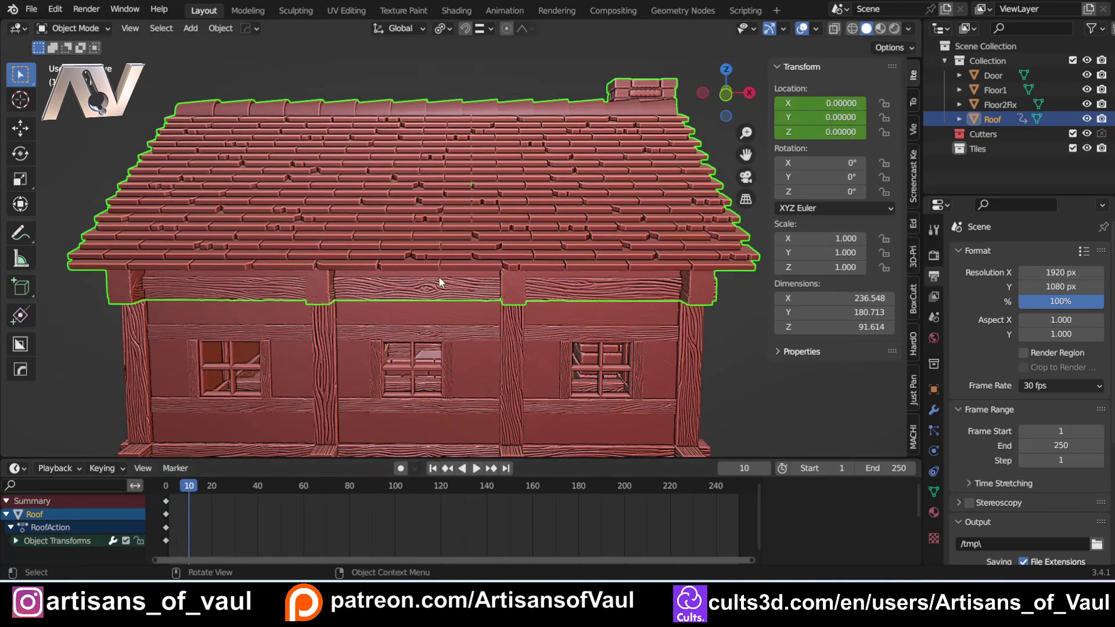
pyautogui.press('g')
pyautogui.press('z')
pyautogui.click(439, 260)
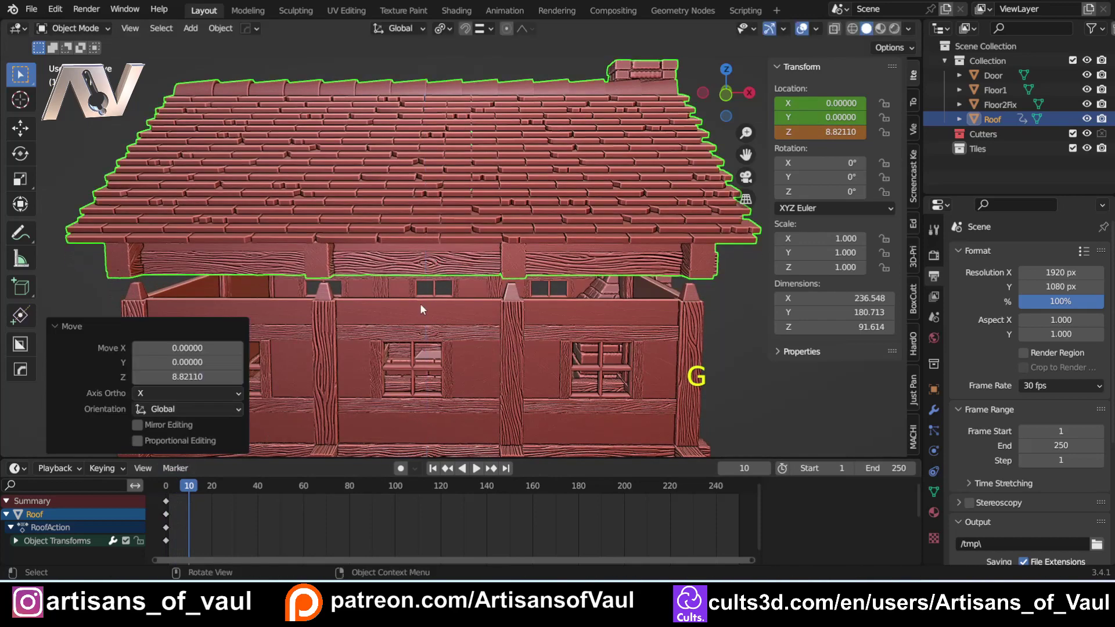
pyautogui.press('i')
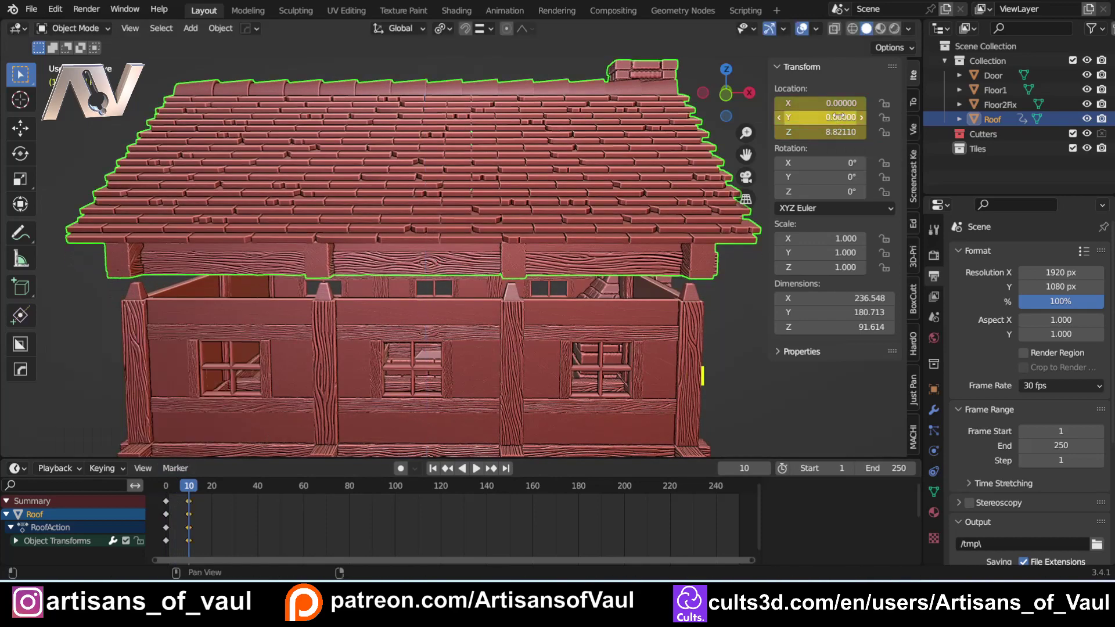
pyautogui.scroll(-4, 671, 265)
pyautogui.moveTo(671, 265); pyautogui.dragTo(538, 307, button='middle')
pyautogui.moveTo(538, 307); pyautogui.dragTo(538, 302, button='middle')
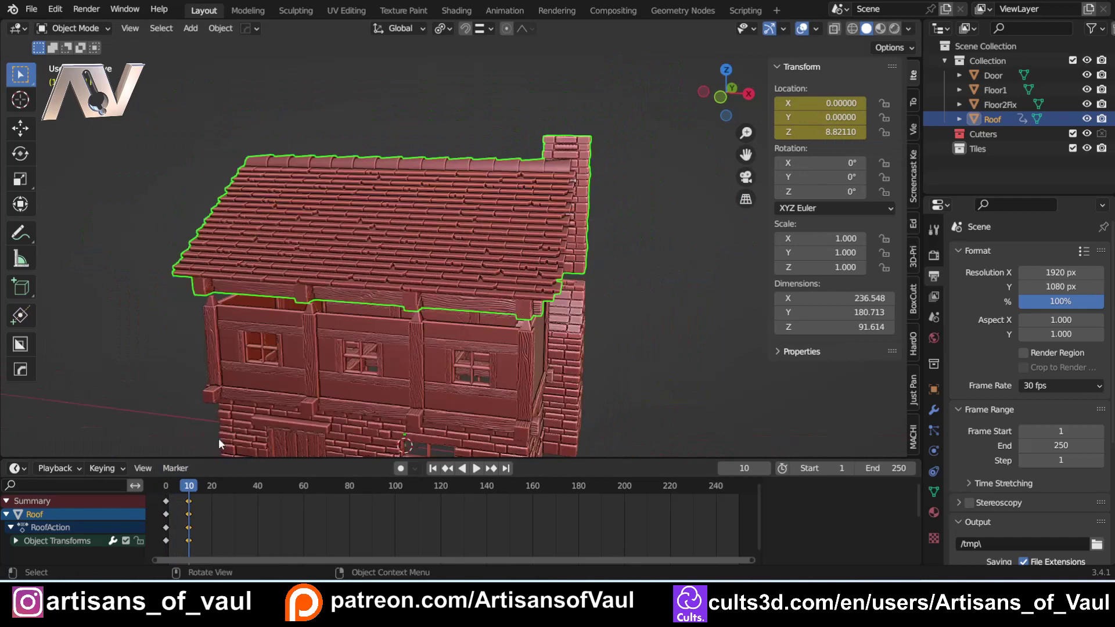
# Lift the roof about 59.39 units further along the Z axis at frame 40.
pyautogui.moveTo(188, 489); pyautogui.dragTo(258, 485)
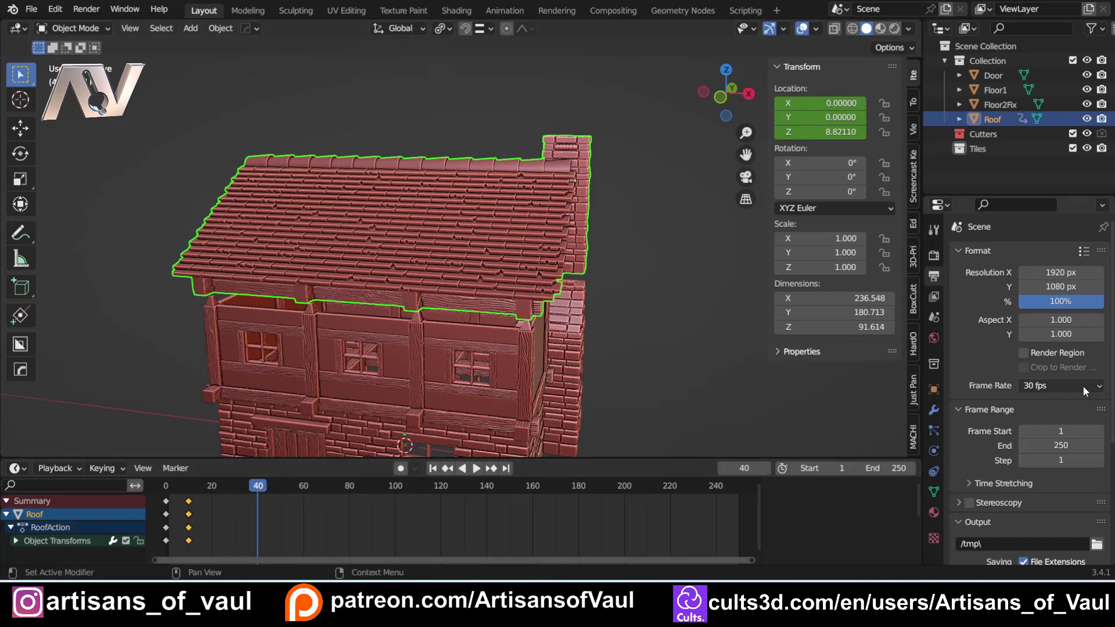
pyautogui.press('g')
pyautogui.press('z')
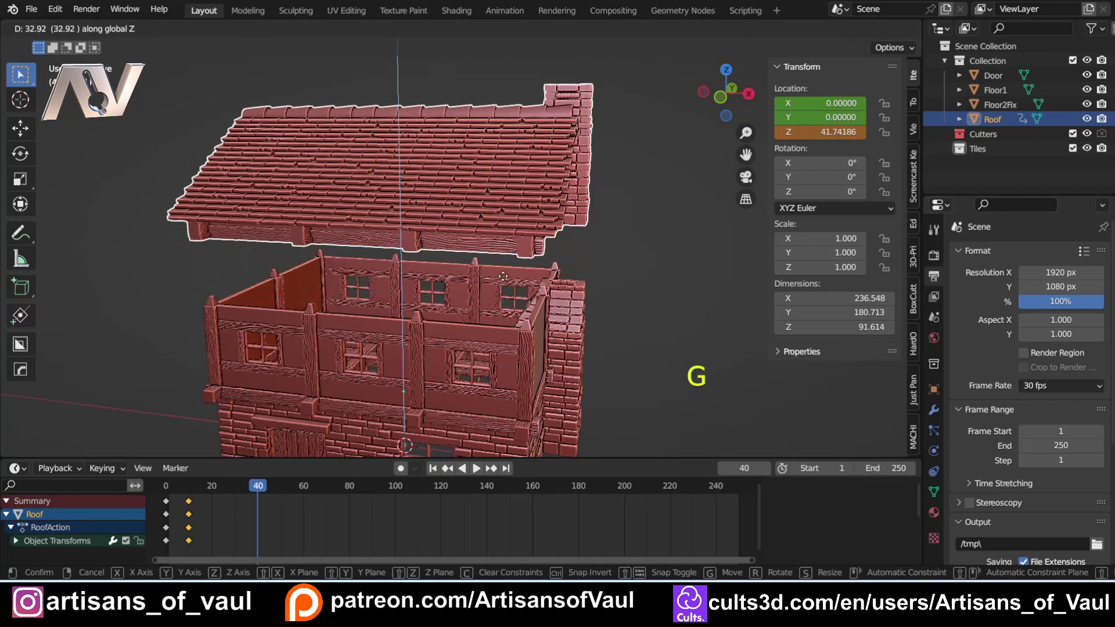
pyautogui.click(504, 246)
pyautogui.scroll(-2, 468, 311)
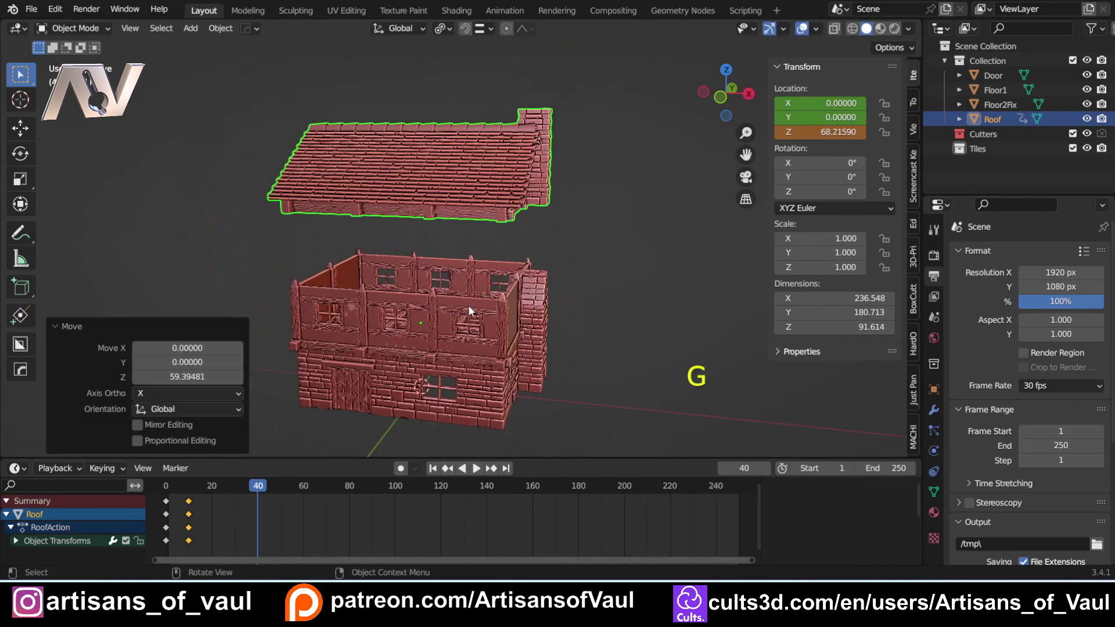
pyautogui.scroll(1, 442, 335)
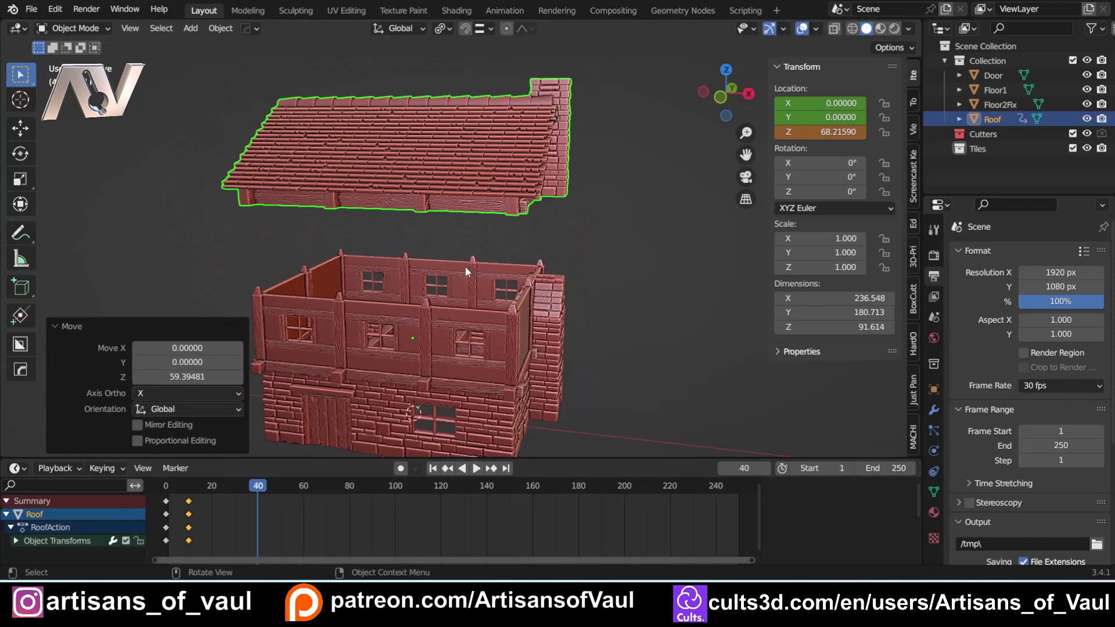
# Rotate the roof 180° around the global Z axis and insert location and rotation keyframes at frame 40.
pyautogui.write('rz')
pyautogui.write('1')
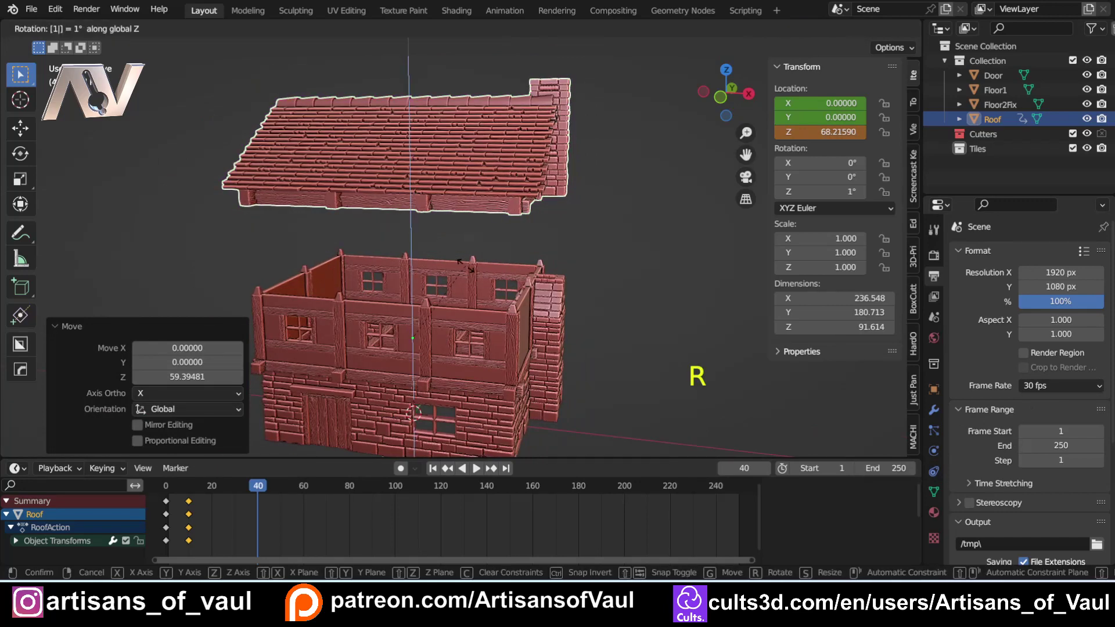
pyautogui.write('80')
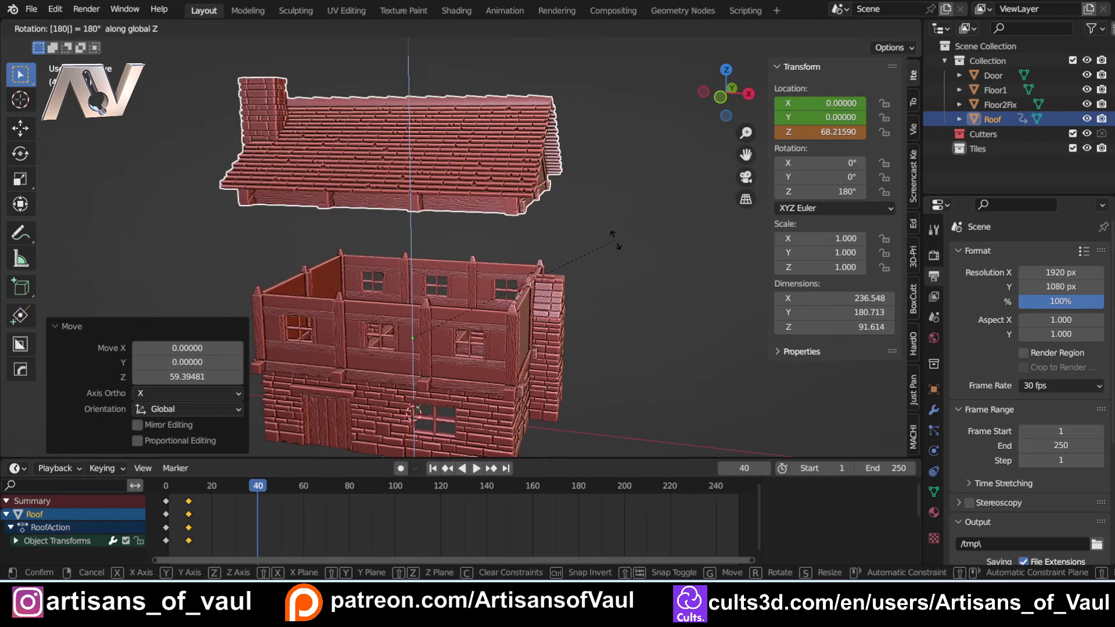
pyautogui.press('Return')
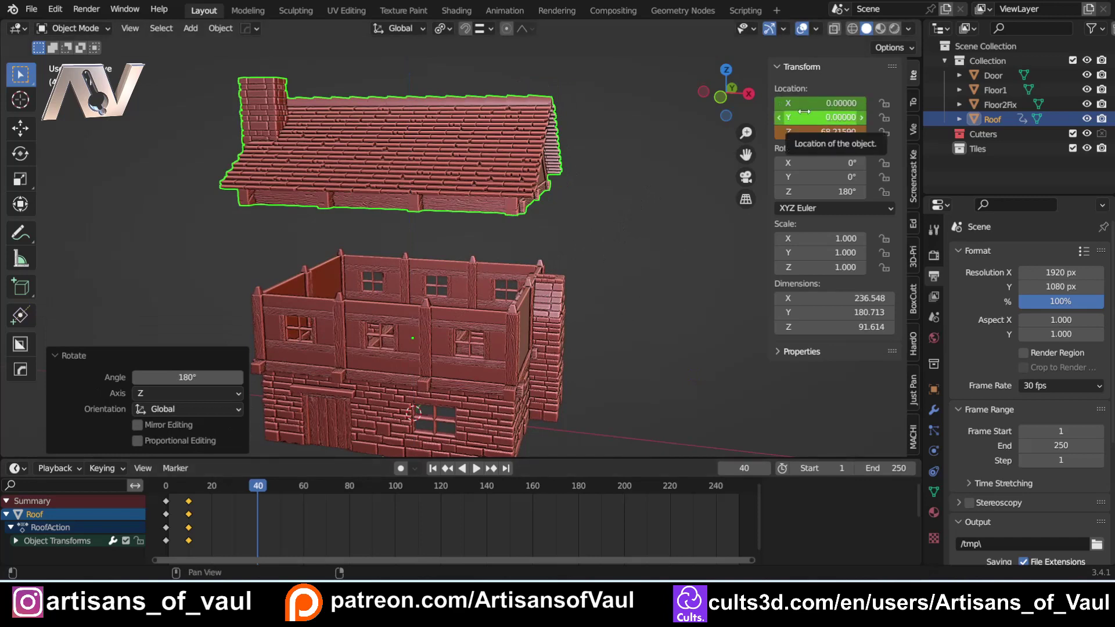
pyautogui.press('i')
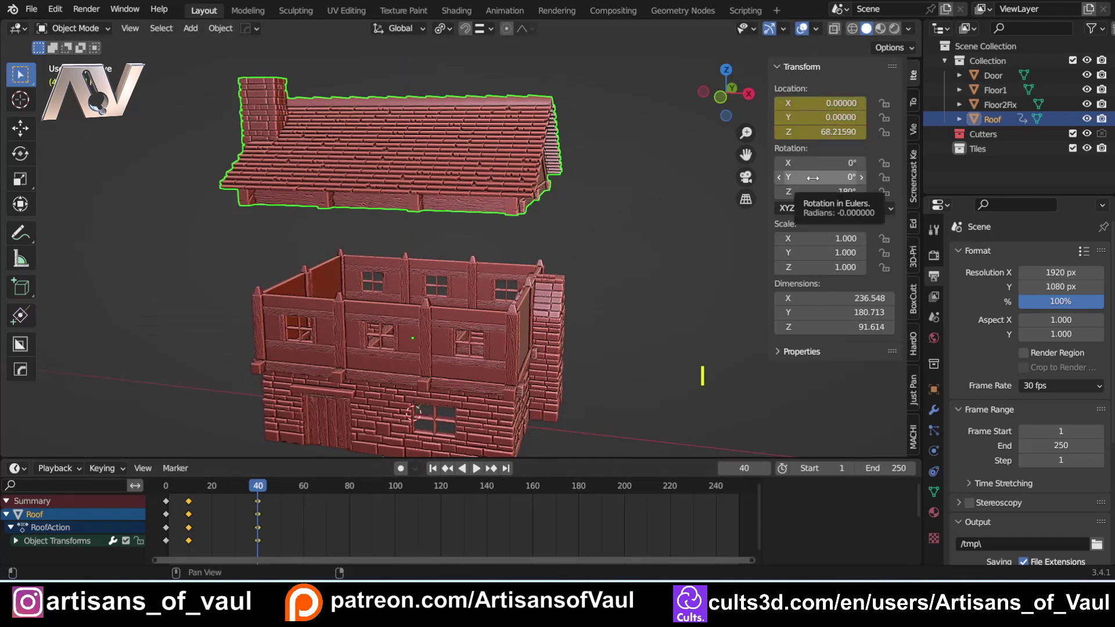
pyautogui.press('i')
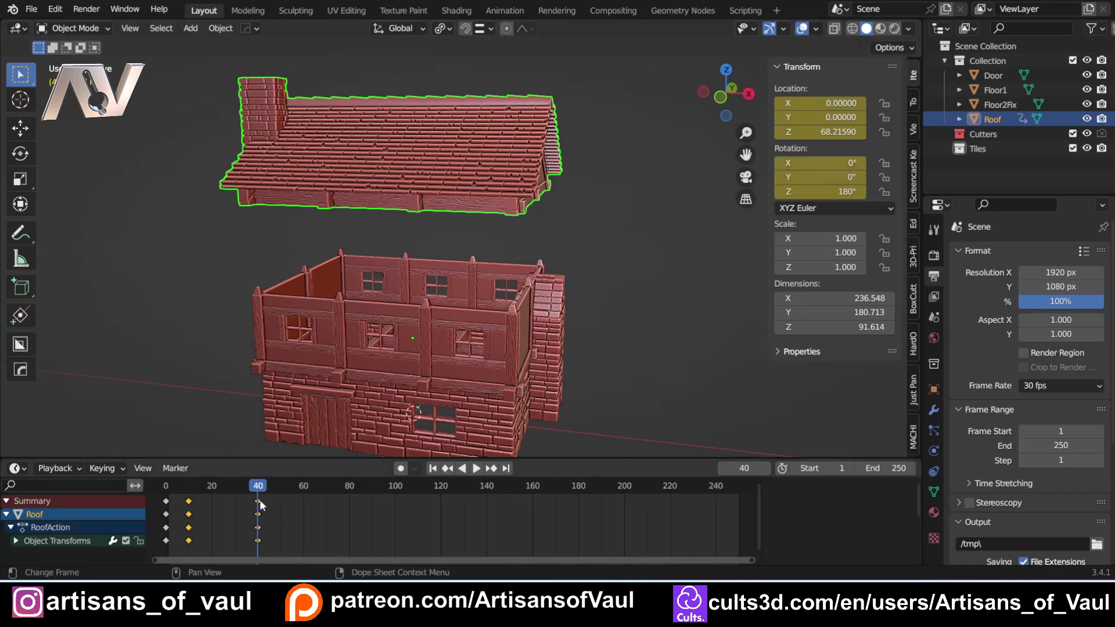
# Play back the roof animation, then clear the roof's rotation at frame 0 and insert a rotation keyframe there.
pyautogui.moveTo(258, 486); pyautogui.dragTo(166, 485)
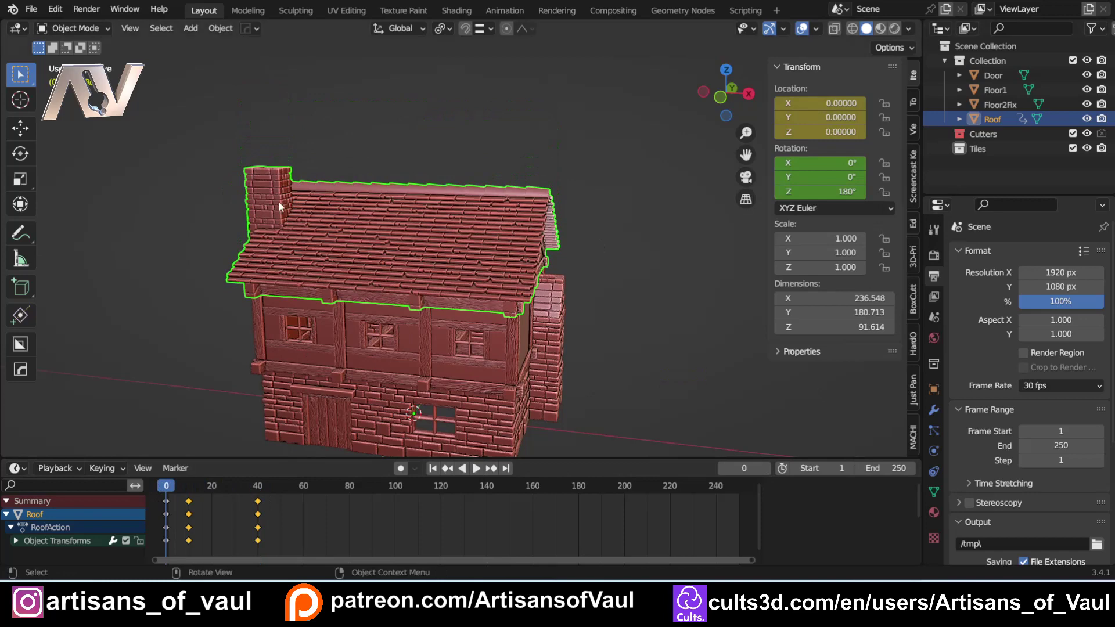
pyautogui.press('space')
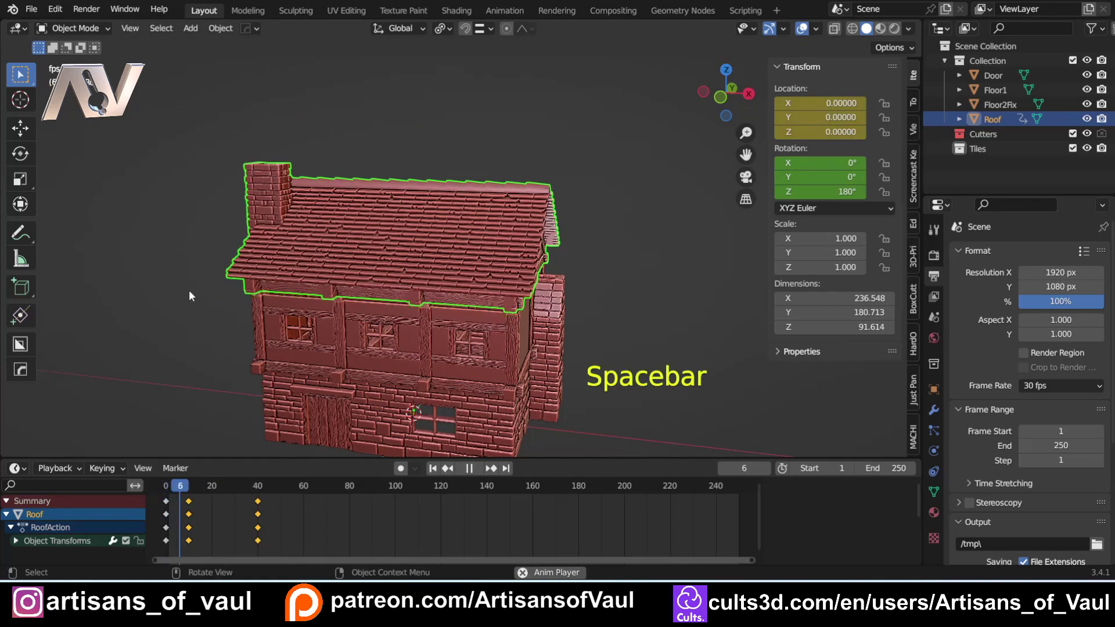
pyautogui.press('space')
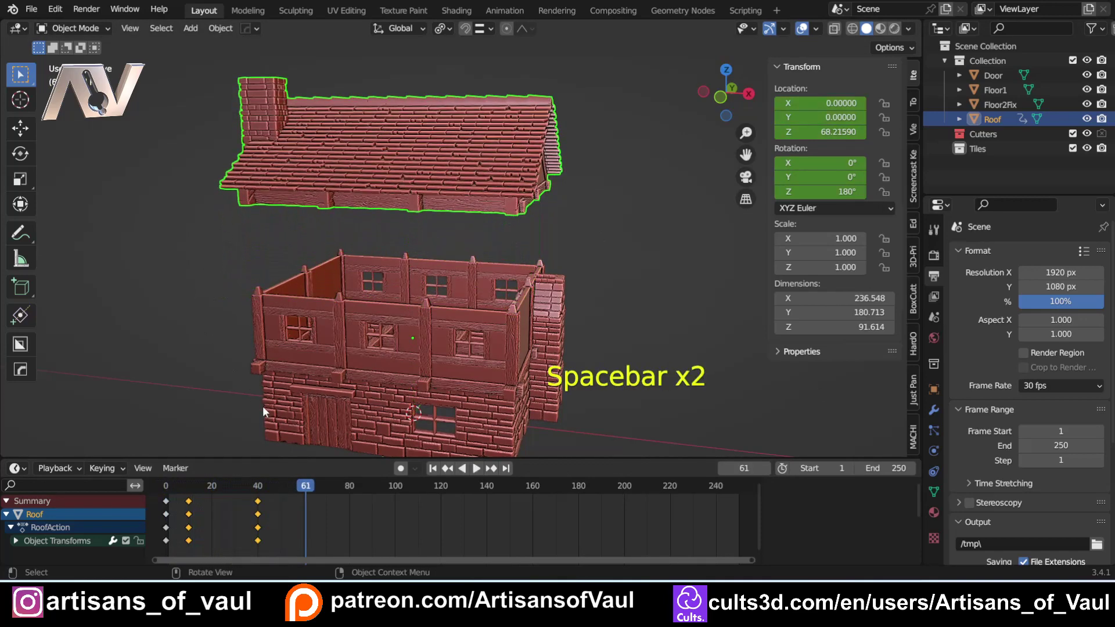
pyautogui.moveTo(305, 486); pyautogui.dragTo(166, 487)
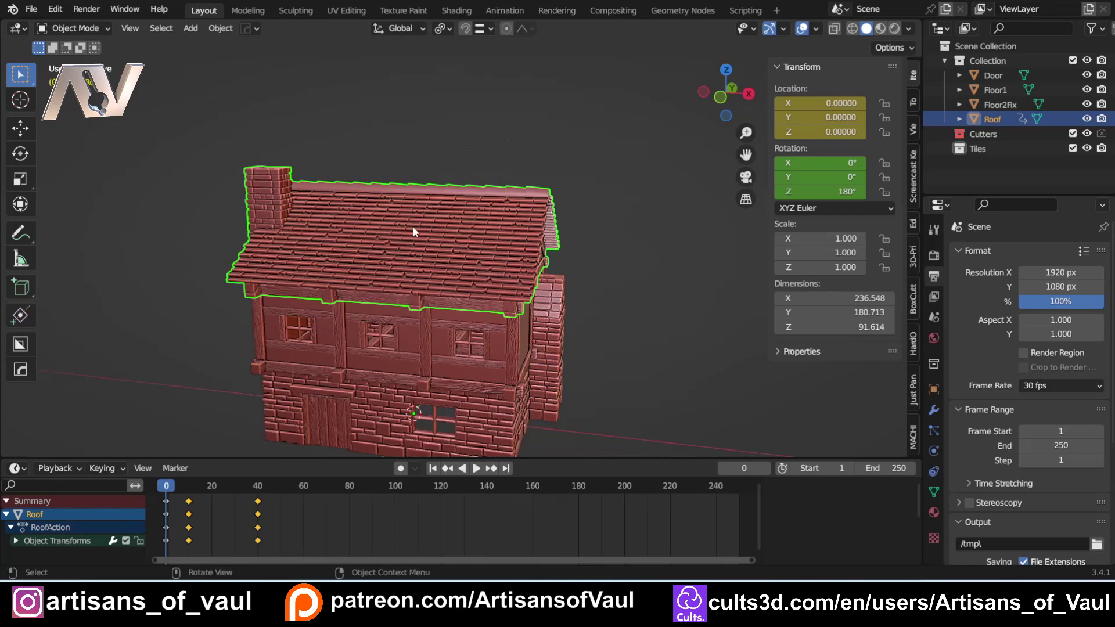
pyautogui.hotkey('alt', 'r')
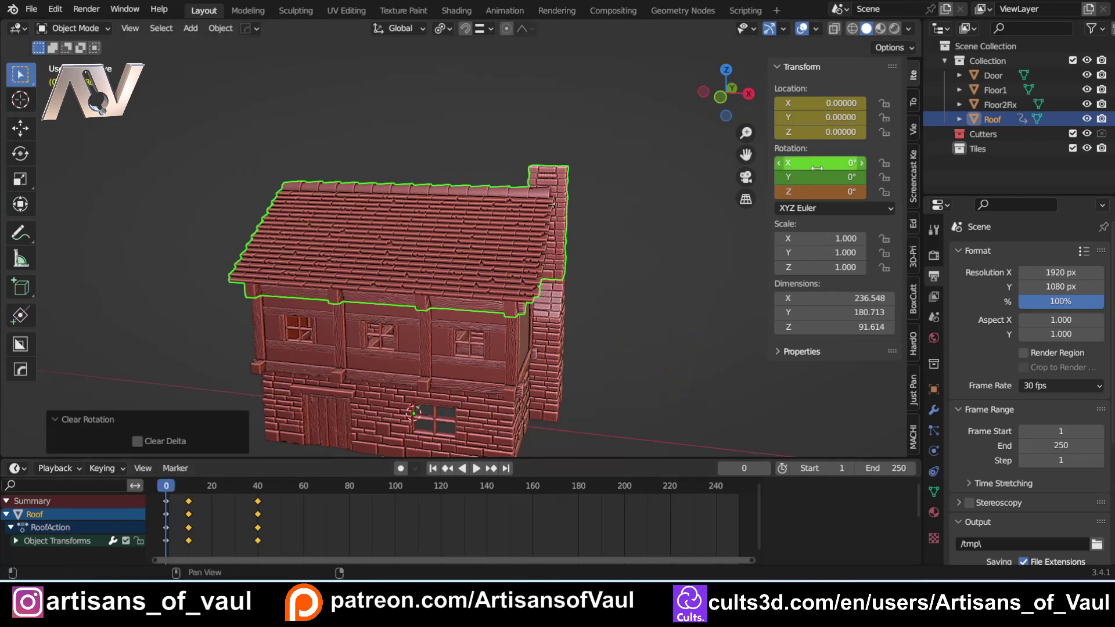
pyautogui.press('i')
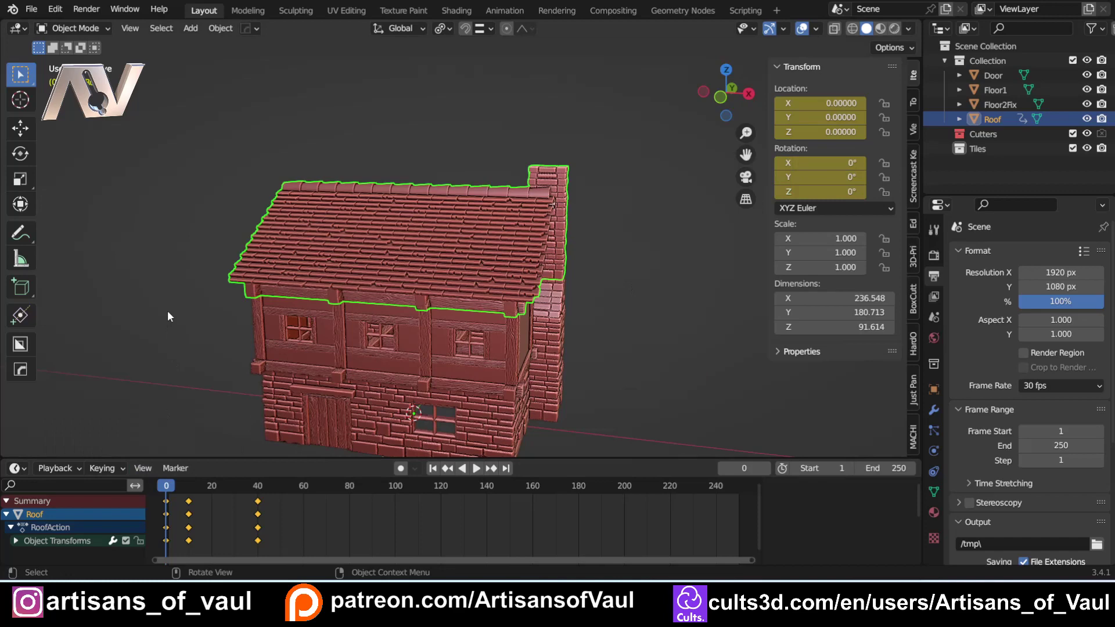
pyautogui.press('space')
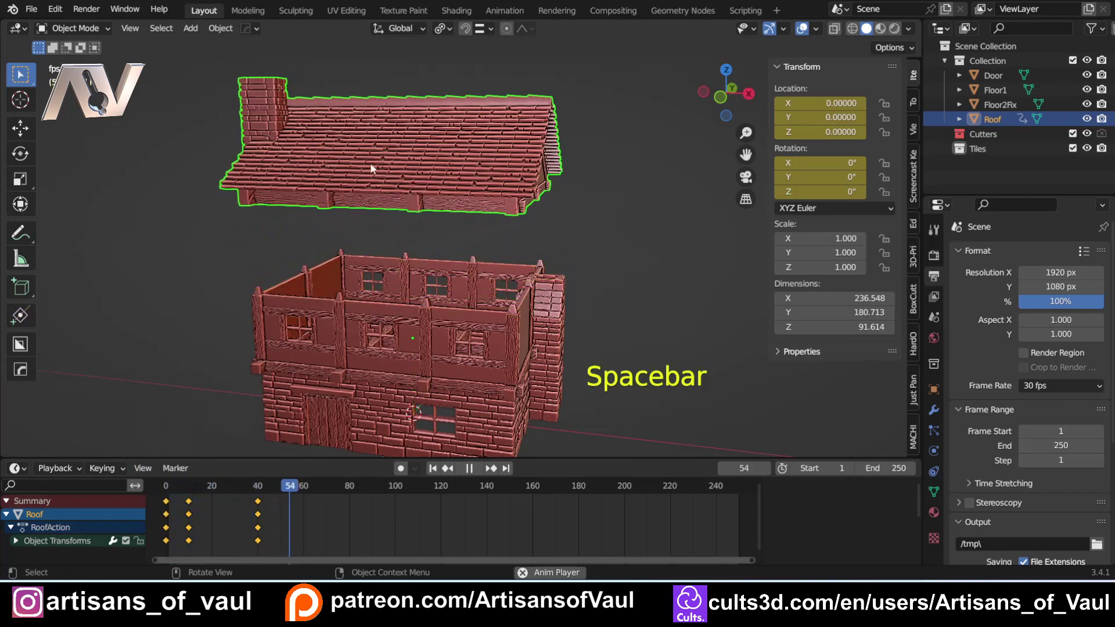
pyautogui.press('space')
# Clear the roof's rotation at frame 10, insert a rotation keyframe there, and play the animation from frame 0.
pyautogui.click(187, 488)
pyautogui.moveTo(187, 490); pyautogui.dragTo(189, 490)
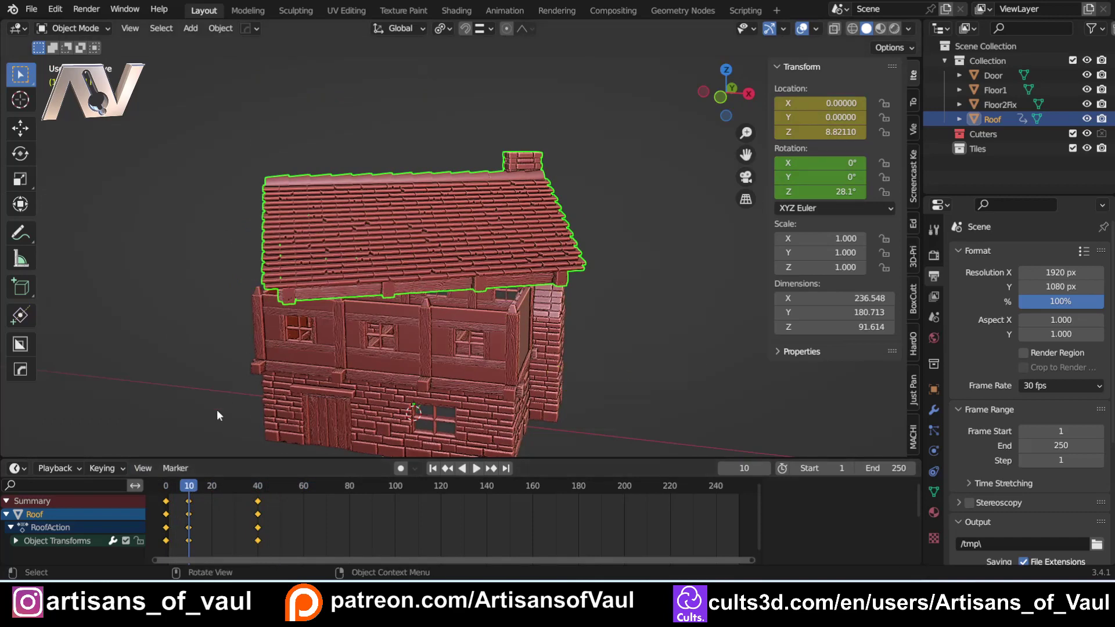
pyautogui.hotkey('alt', 'i')
pyautogui.hotkey('alt', 'r')
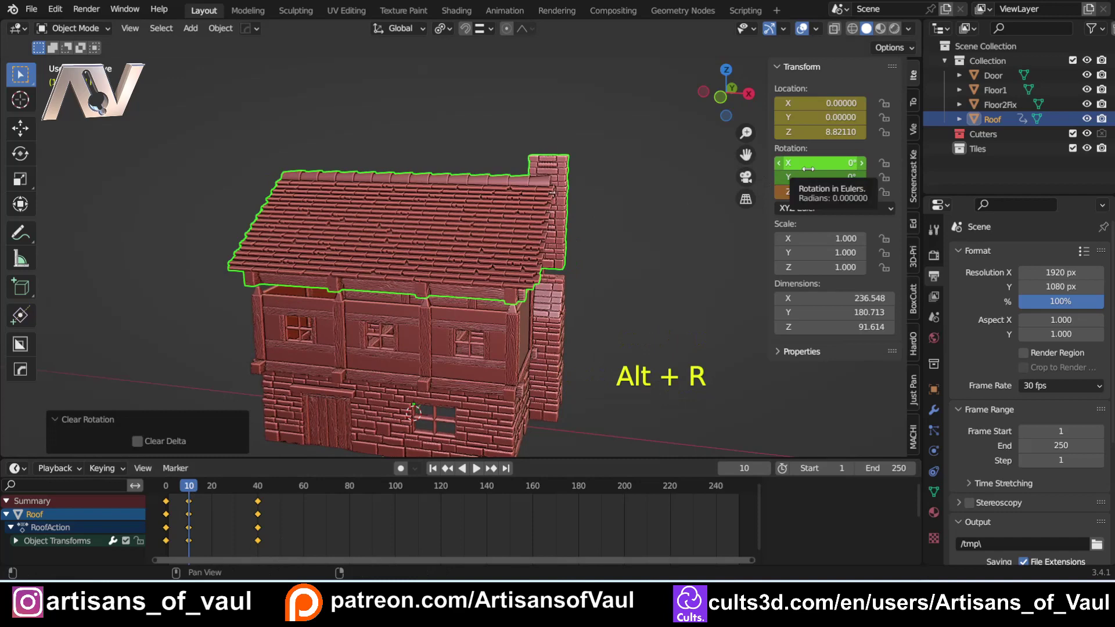
pyautogui.press('i')
pyautogui.moveTo(184, 485); pyautogui.dragTo(165, 485)
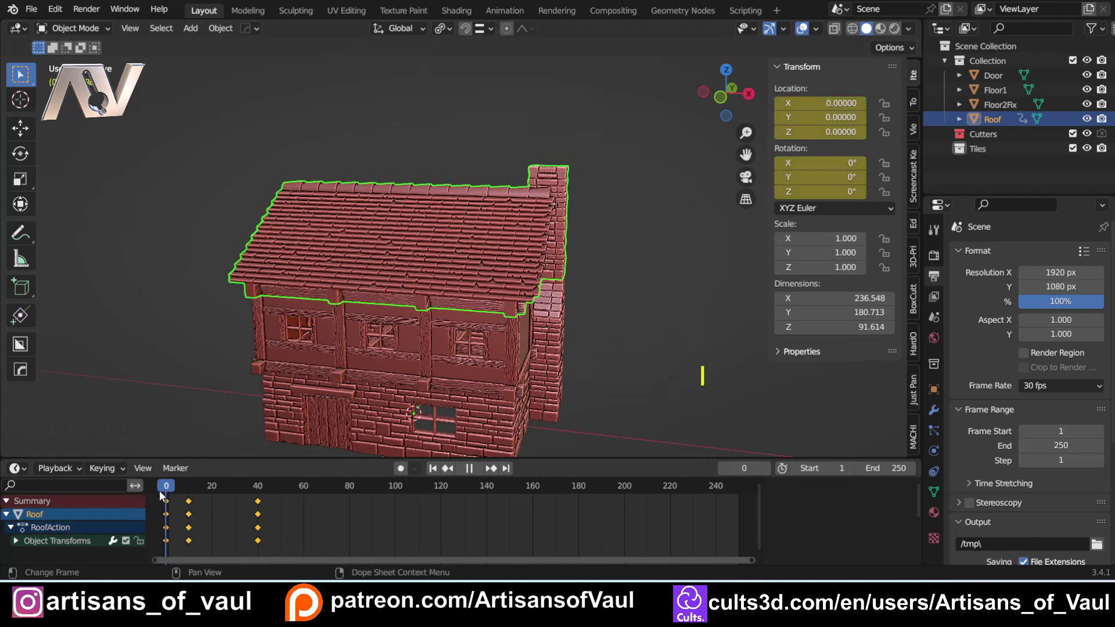
pyautogui.press('space')
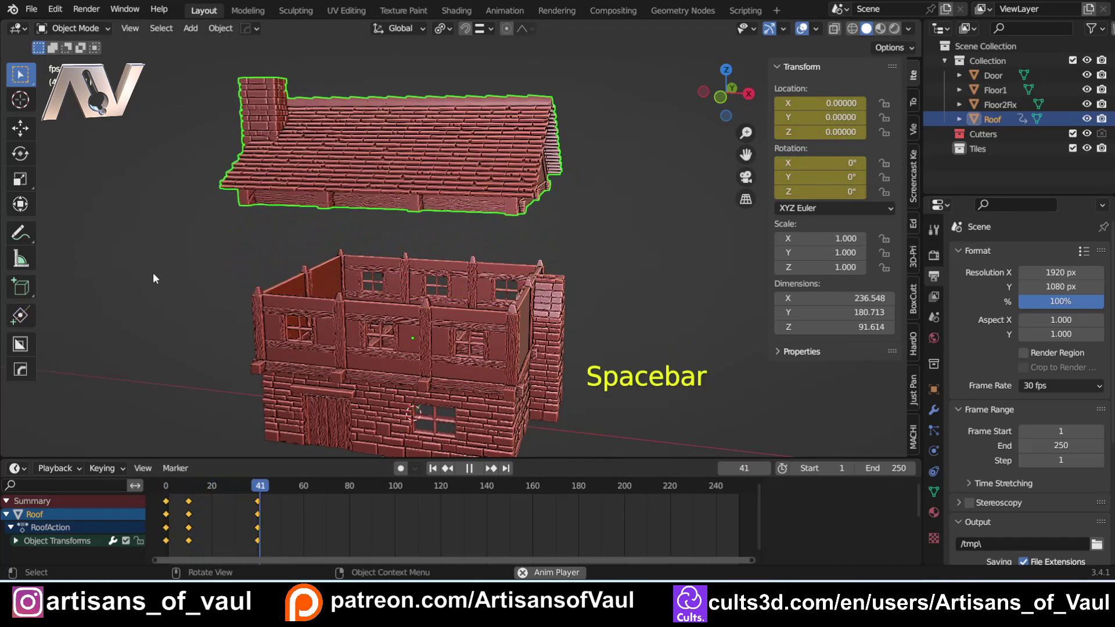
pyautogui.press('space')
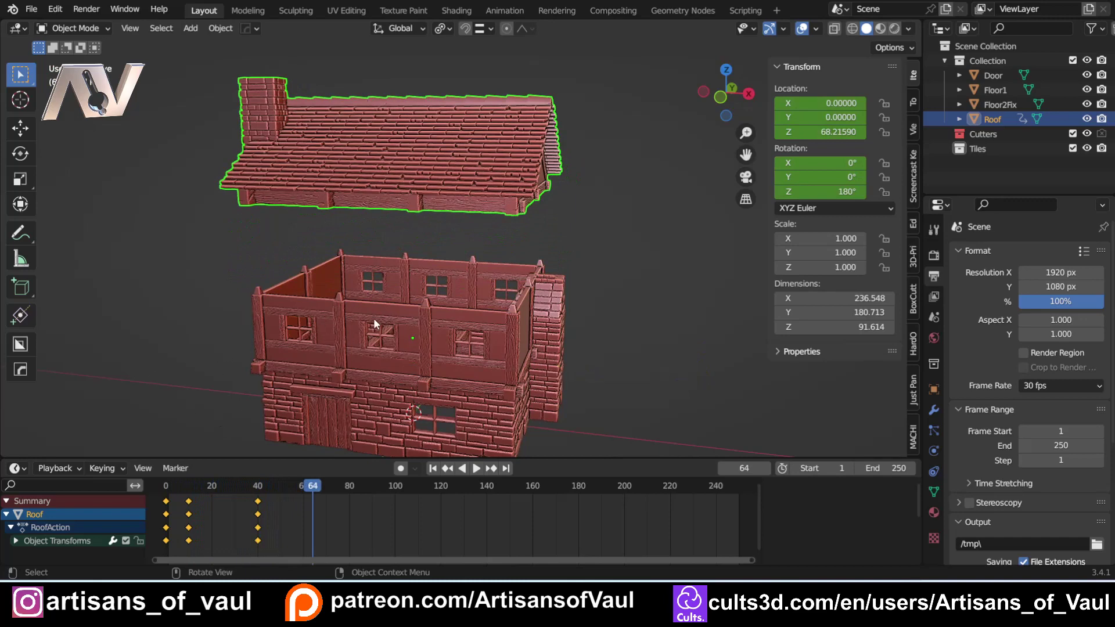
# Select the individual house parts one by one to examine which keyframes each has in the timeline.
pyautogui.scroll(-2, 374, 318)
pyautogui.click(429, 311)
pyautogui.click(351, 395)
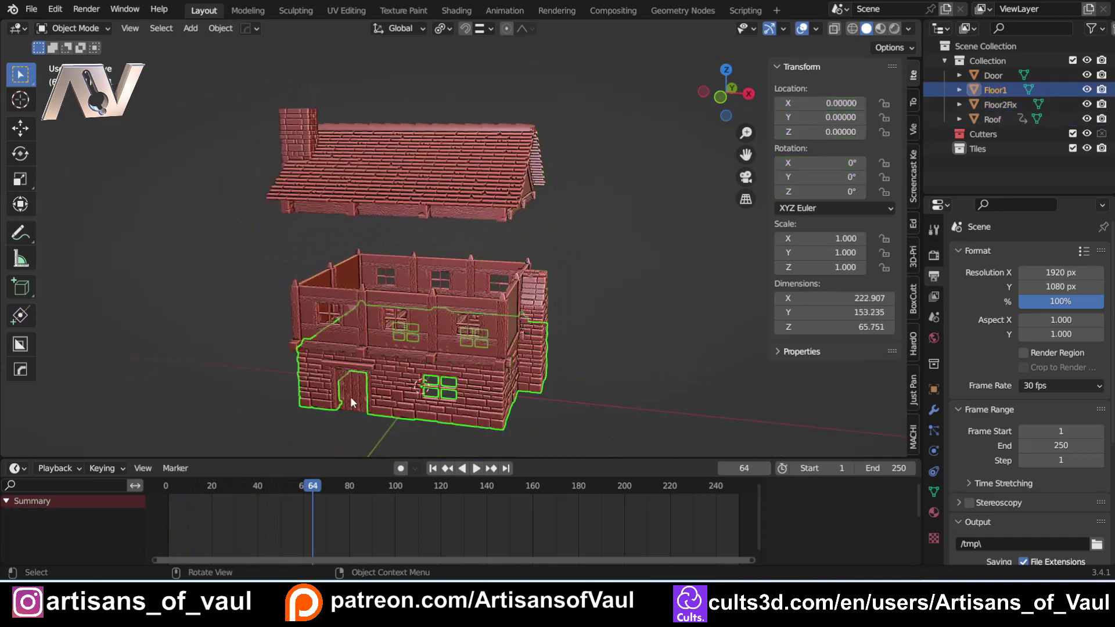
pyautogui.click(350, 396)
pyautogui.click(264, 295)
pyautogui.scroll(1, 263, 294)
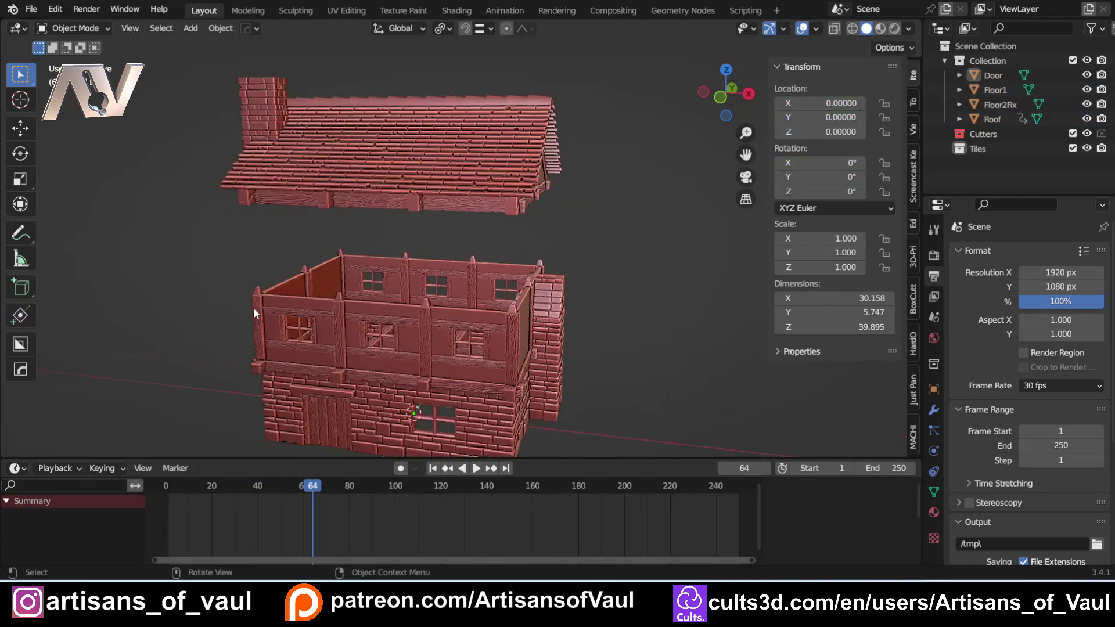
pyautogui.moveTo(312, 487); pyautogui.dragTo(166, 486)
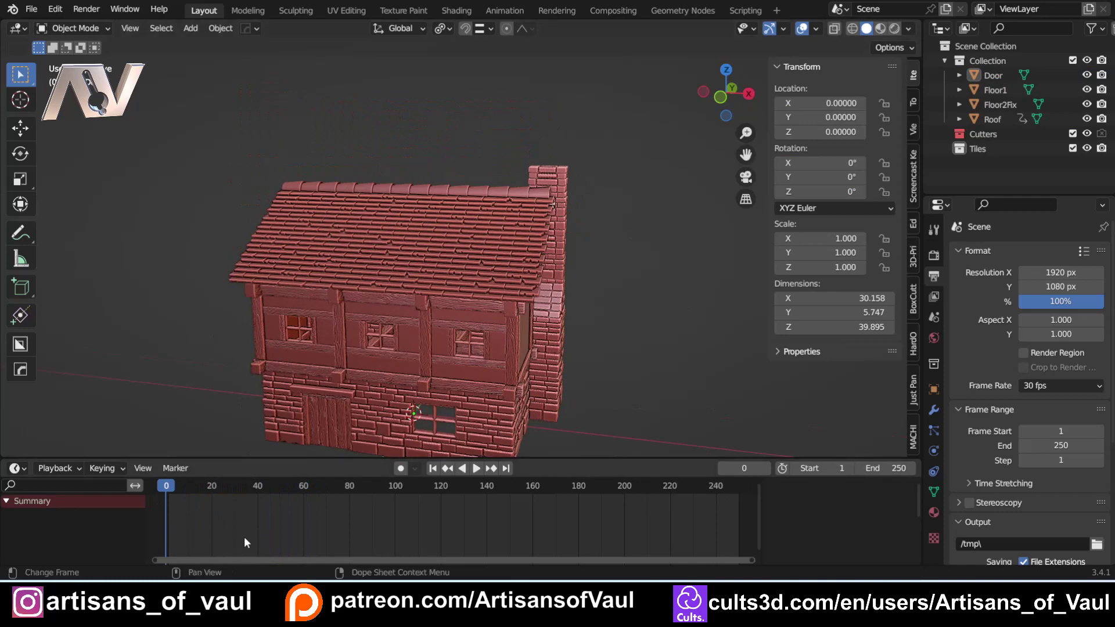
pyautogui.click(347, 335)
pyautogui.click(399, 244)
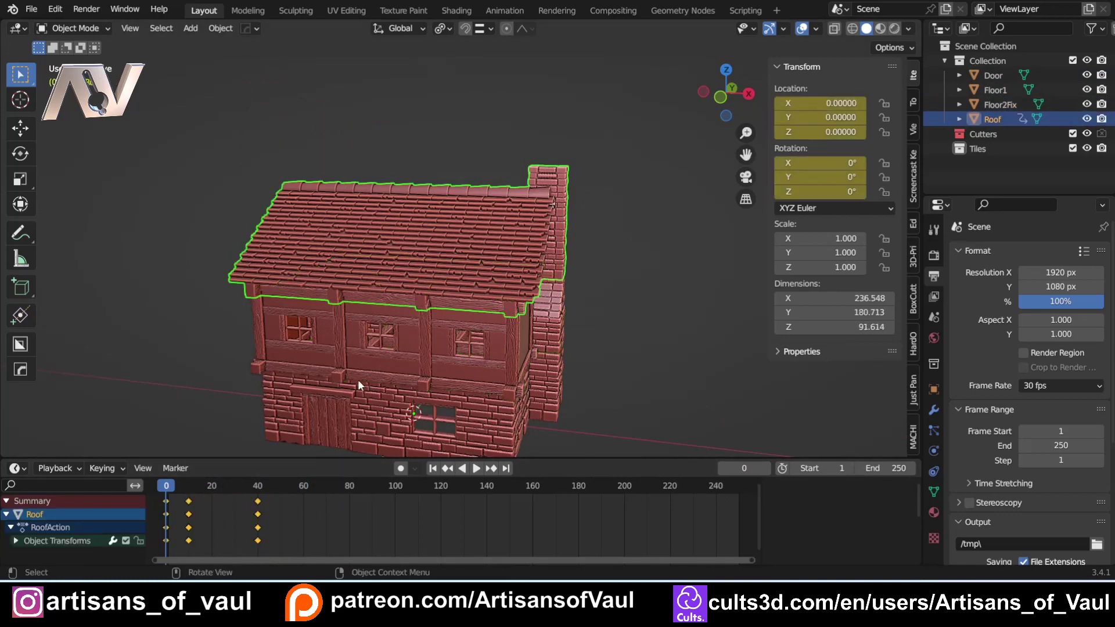
pyautogui.click(375, 350)
pyautogui.click(363, 417)
pyautogui.click(193, 434)
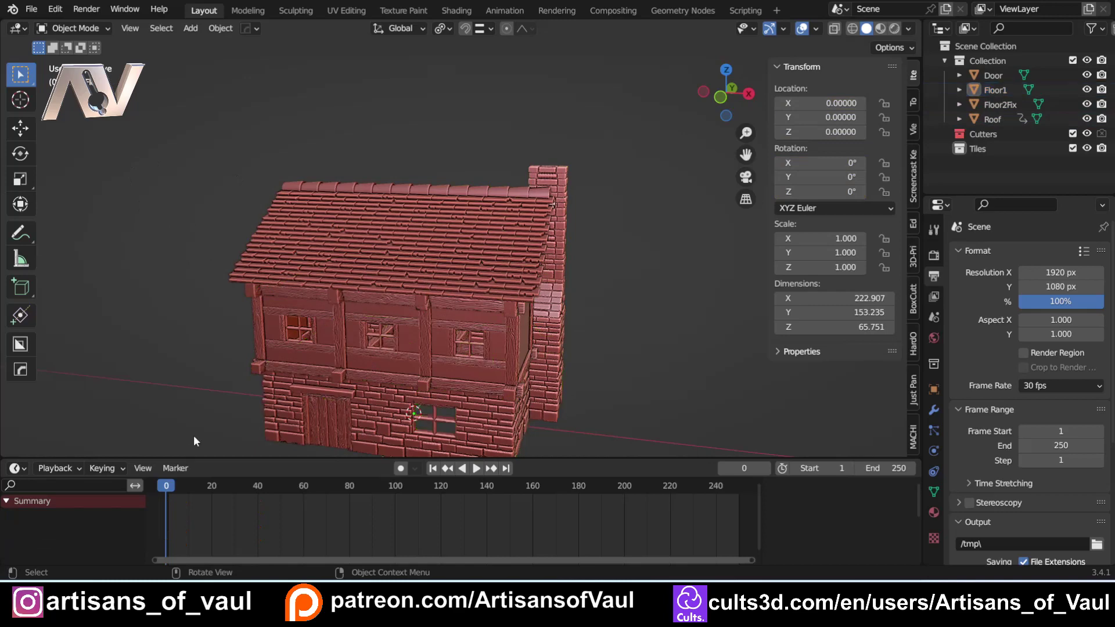
# Delete the roof's selected keyframes, including those at frames 10 and 40.
pyautogui.click(356, 222)
pyautogui.rightClick(259, 507)
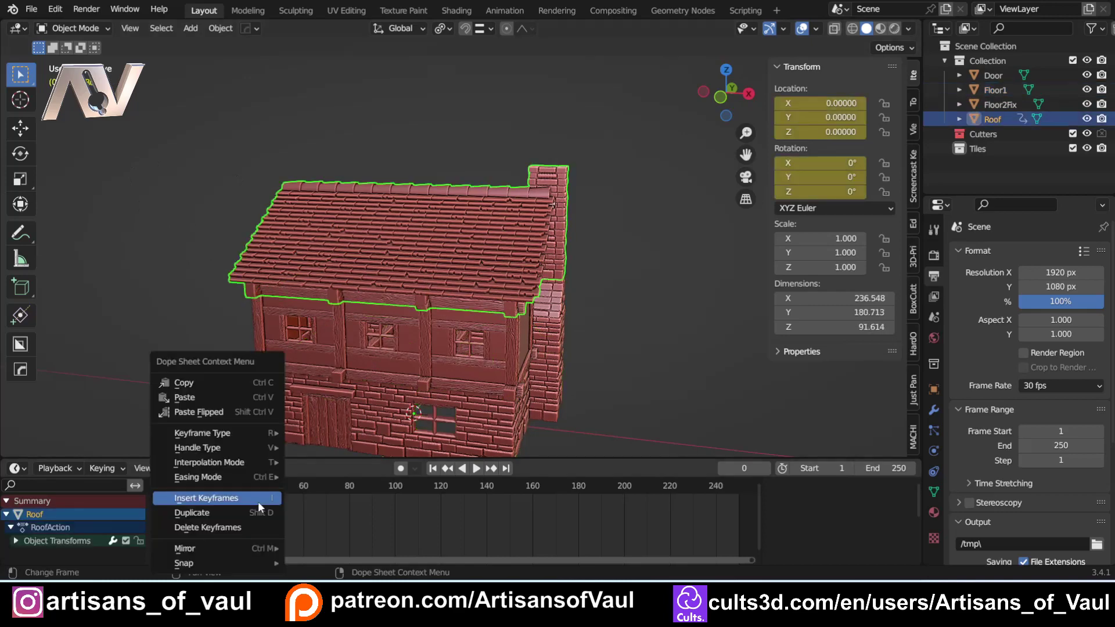
pyautogui.click(196, 527)
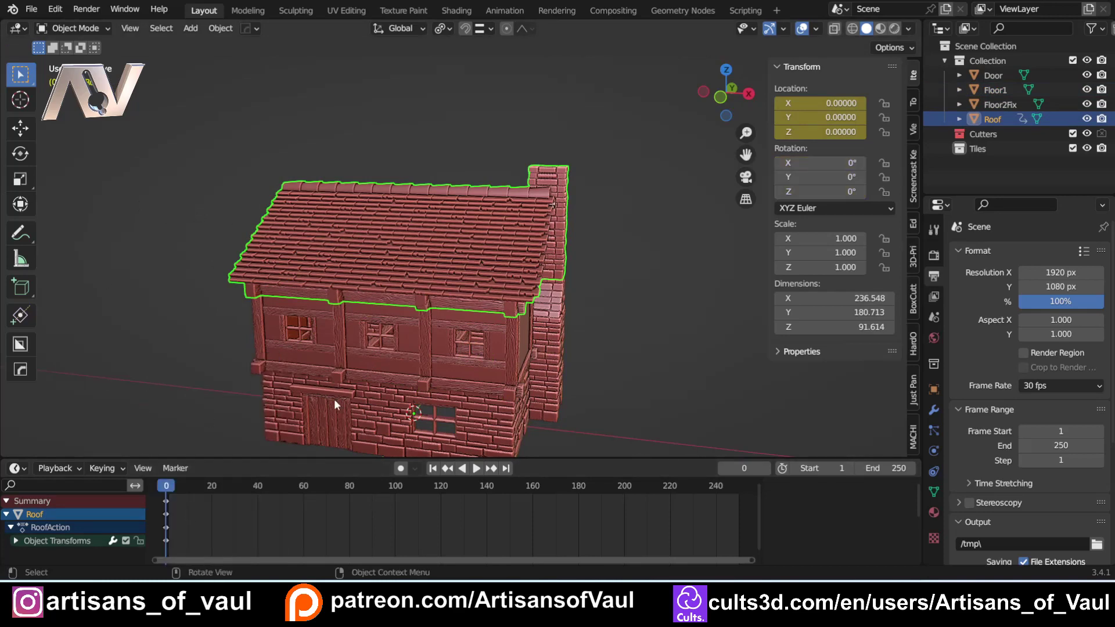
# Set the active keying set to Location & Rotation.
pyautogui.scroll(-1, 248, 258)
pyautogui.scroll(1, 246, 313)
pyautogui.keyDown('shift'); pyautogui.moveTo(220, 356); pyautogui.dragTo(219, 353, button='middle'); pyautogui.keyUp('shift')
pyautogui.click(122, 487)
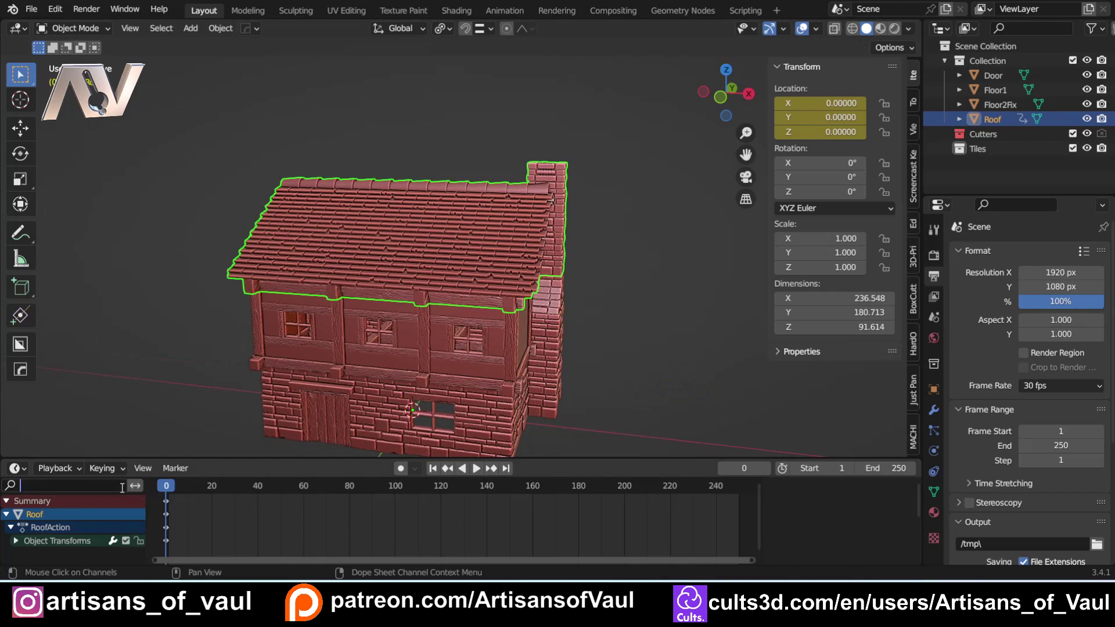
pyautogui.click(134, 487)
pyautogui.click(119, 469)
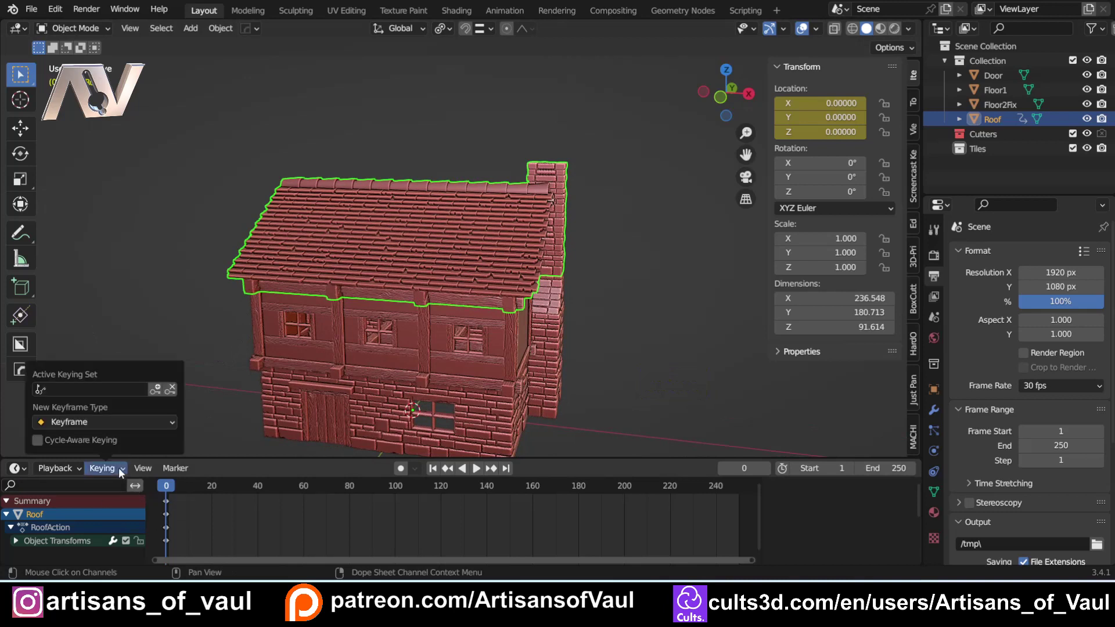
pyautogui.click(103, 390)
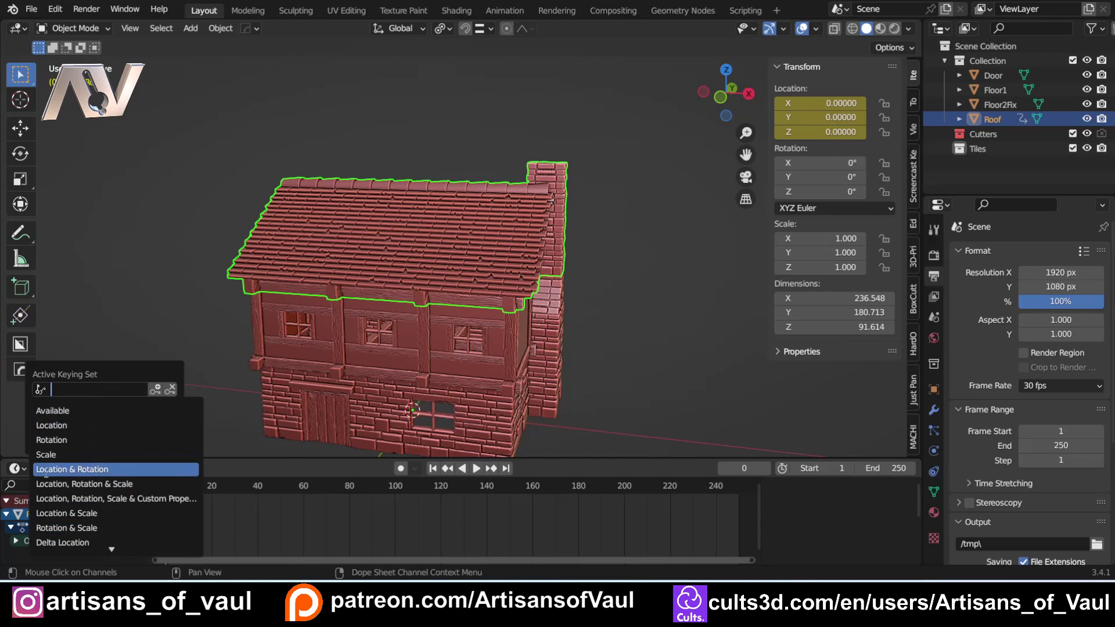
pyautogui.click(99, 470)
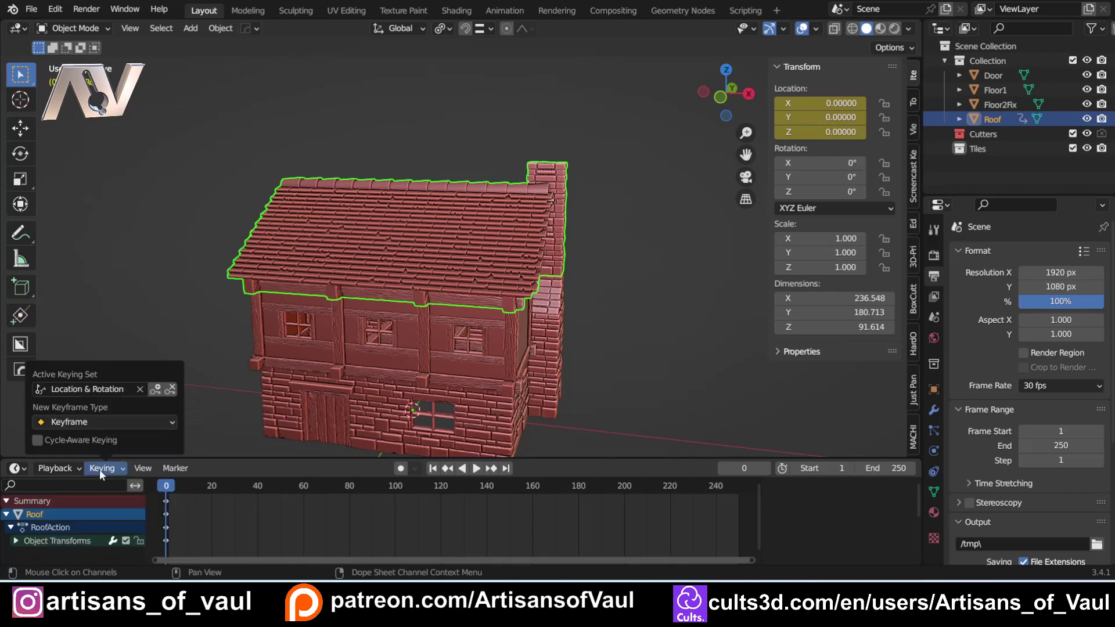
pyautogui.moveTo(106, 414); pyautogui.dragTo(117, 449, button='middle')
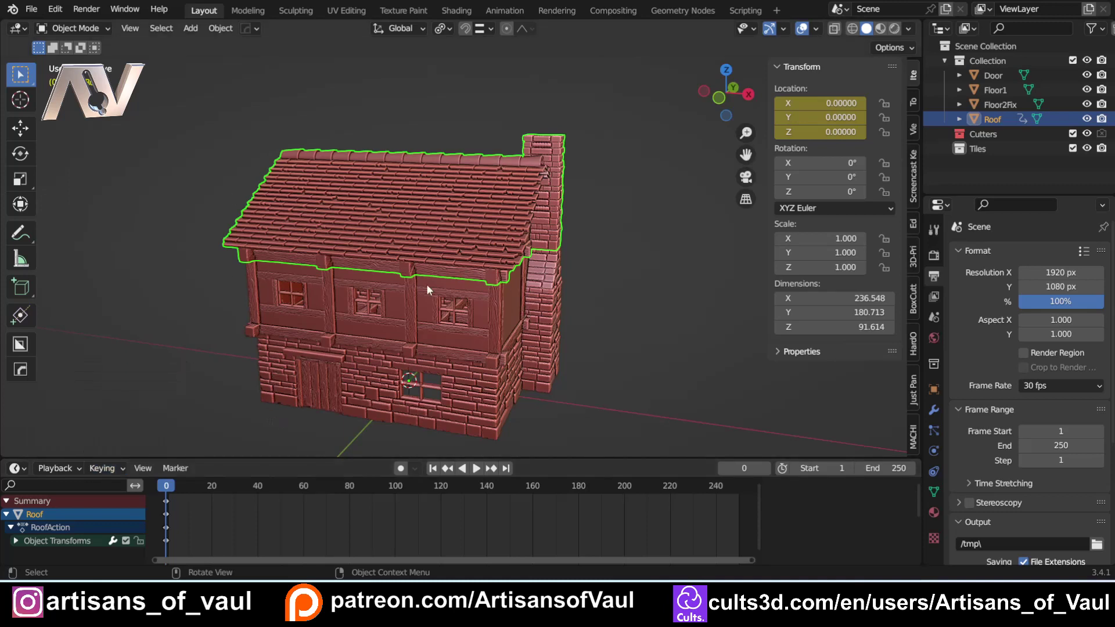
# Select all the house parts and insert Location & Rotation keyframes for them at frame 0.
pyautogui.moveTo(224, 117); pyautogui.dragTo(617, 416)
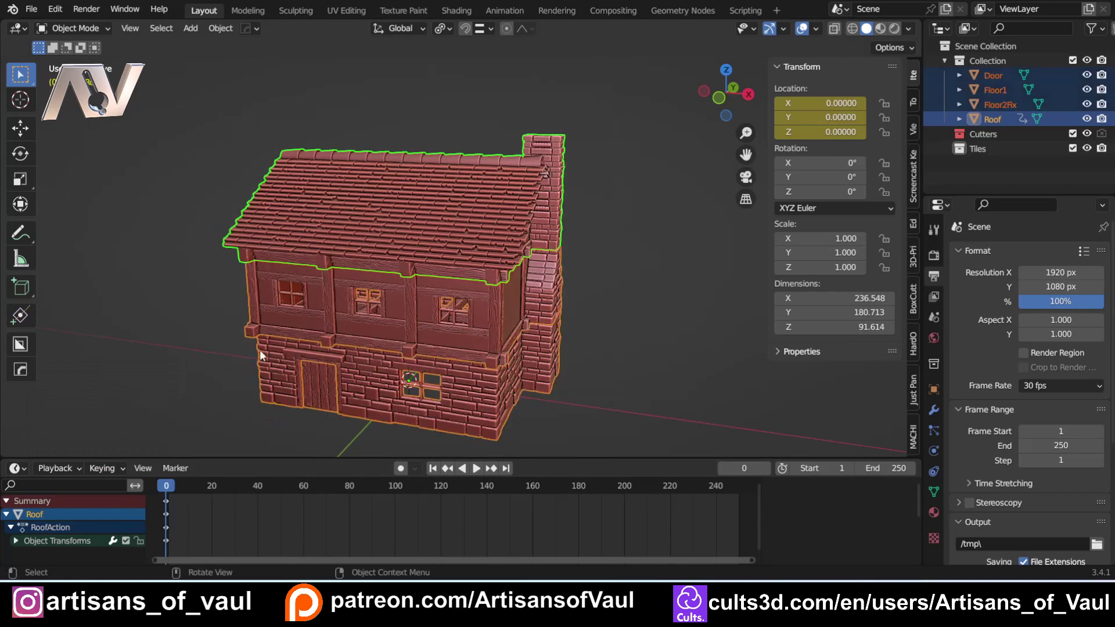
pyautogui.click(165, 326)
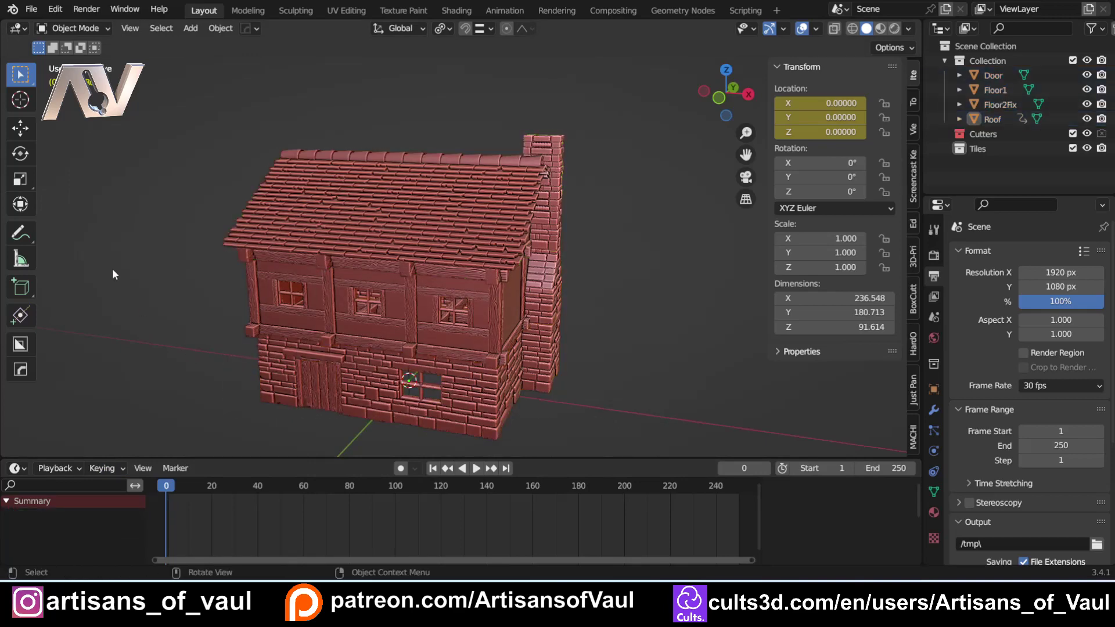
pyautogui.moveTo(196, 91); pyautogui.dragTo(603, 434)
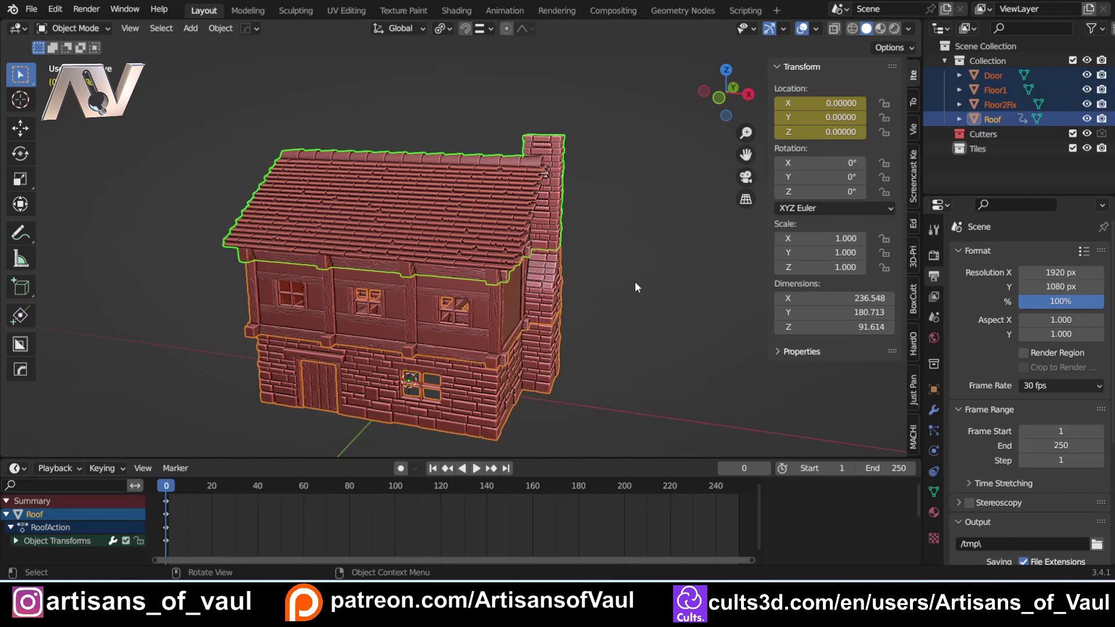
pyautogui.press('i')
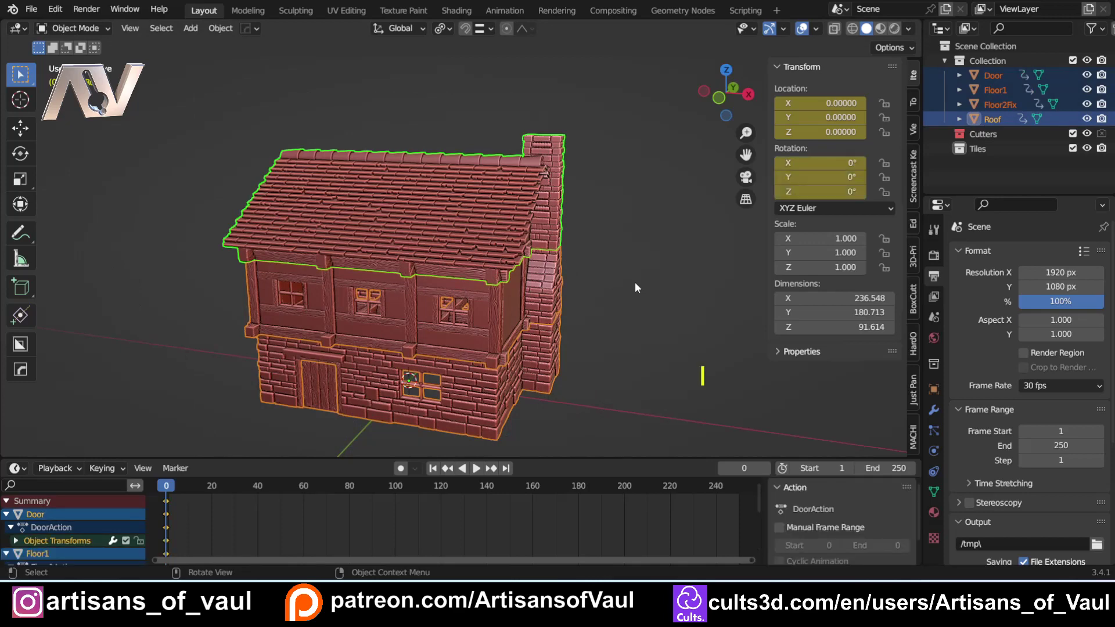
# Select the ground floor, door and roof one by one to check their keyframes at frame 0.
pyautogui.click(367, 201)
pyautogui.click(369, 320)
pyautogui.click(357, 407)
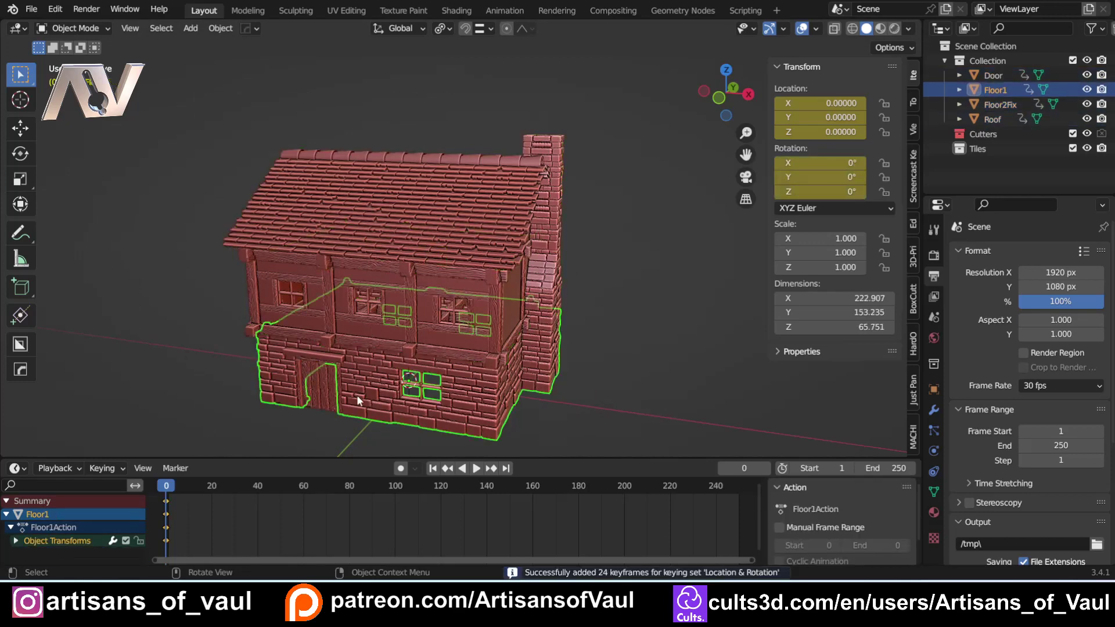
pyautogui.click(329, 396)
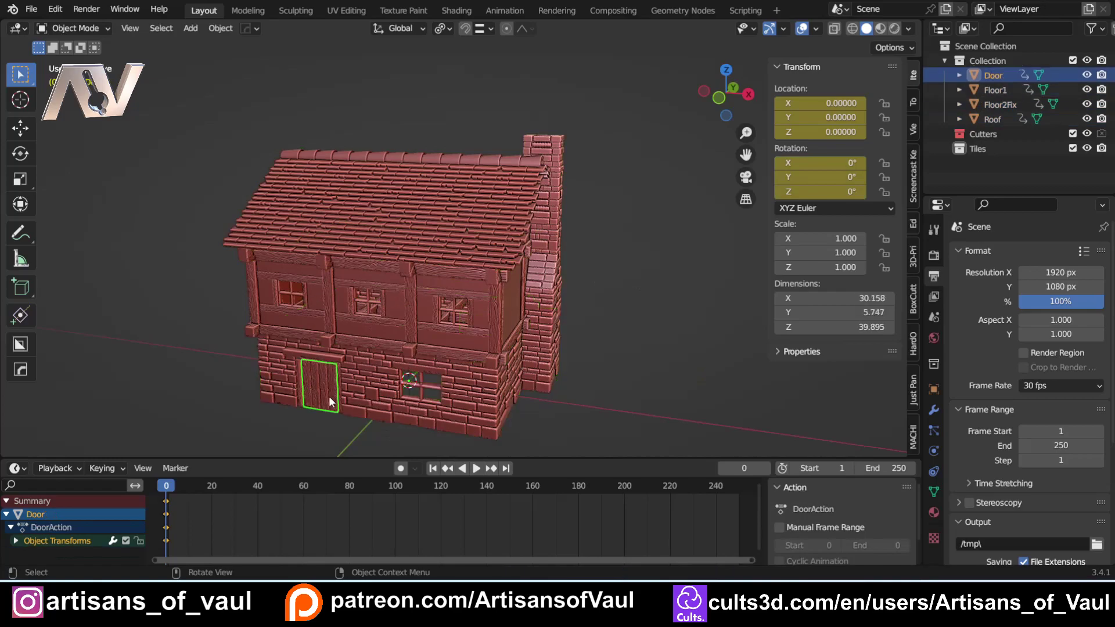
pyautogui.click(440, 228)
pyautogui.scroll(5, 423, 271)
pyautogui.keyDown('shift'); pyautogui.moveTo(405, 308); pyautogui.dragTo(412, 301, button='middle'); pyautogui.keyUp('shift')
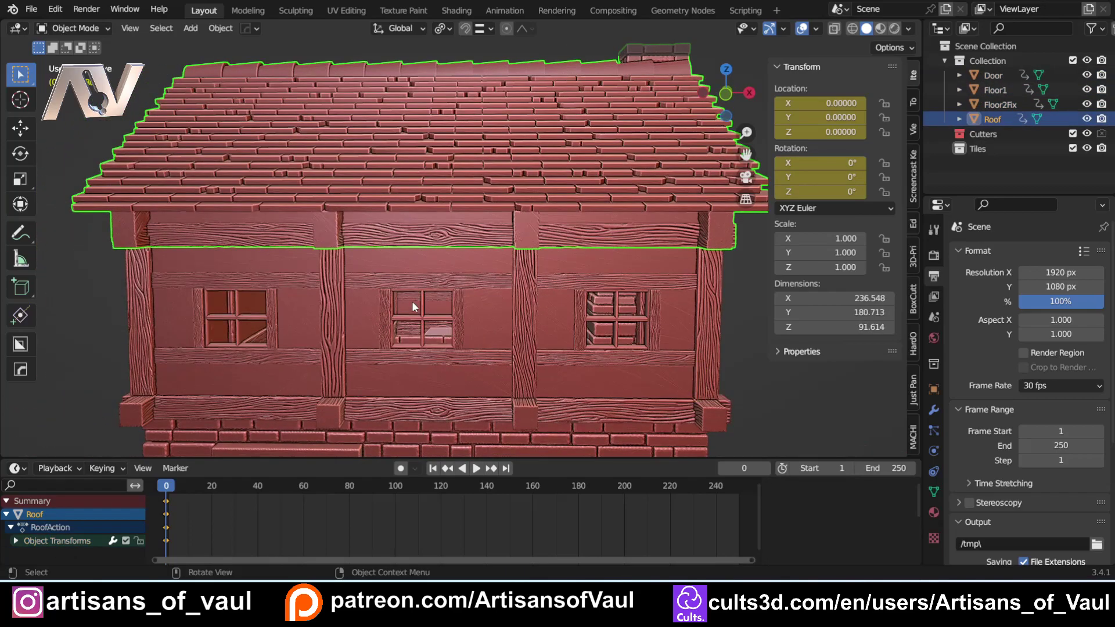
# Try to raise the roof about 7.67 units along the Z axis at frame 0.
pyautogui.press('g')
pyautogui.press('z')
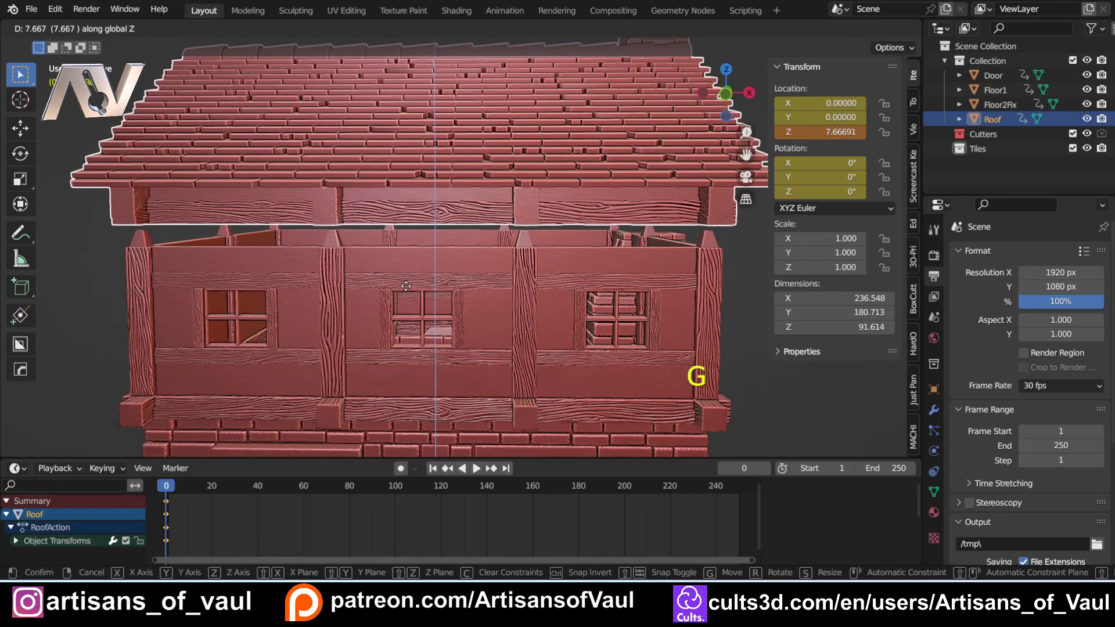
pyautogui.click(406, 285)
# At frame 10, raise the roof about 8.19 units along Z and insert keyframes for all the house parts.
pyautogui.press('space')
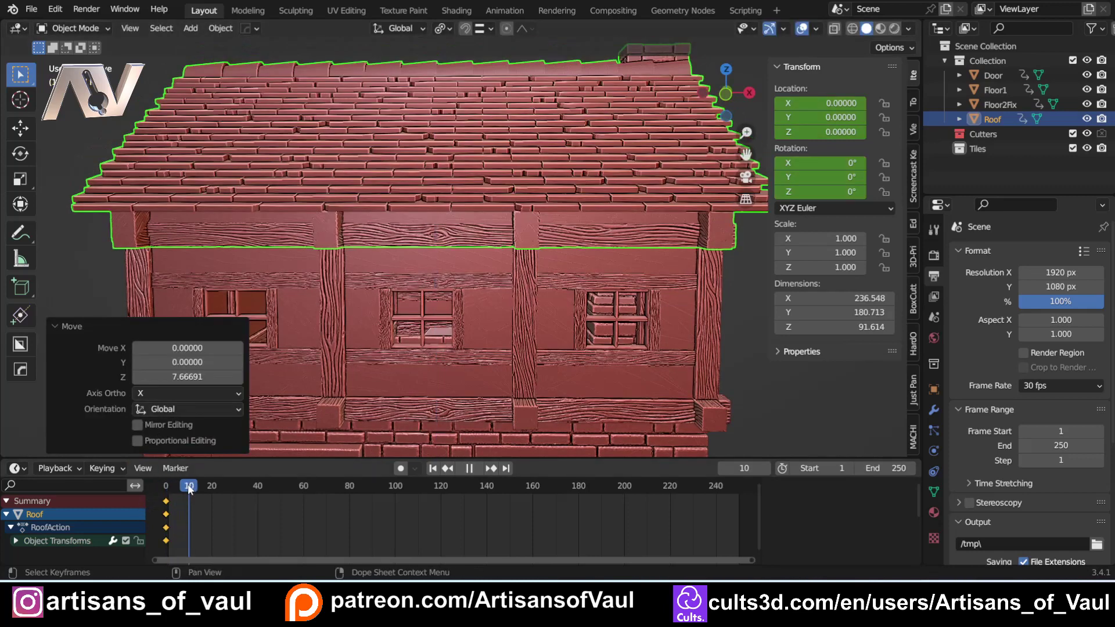
pyautogui.press('space')
pyautogui.press('g')
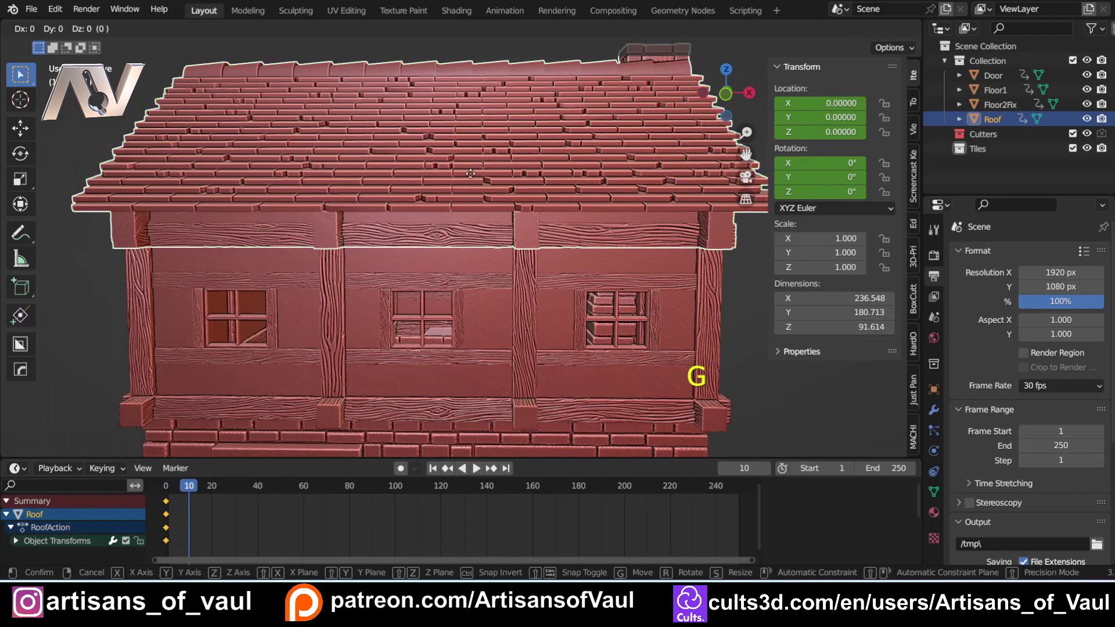
pyautogui.press('z')
pyautogui.click(419, 217)
pyautogui.moveTo(418, 217); pyautogui.dragTo(399, 236, button='middle')
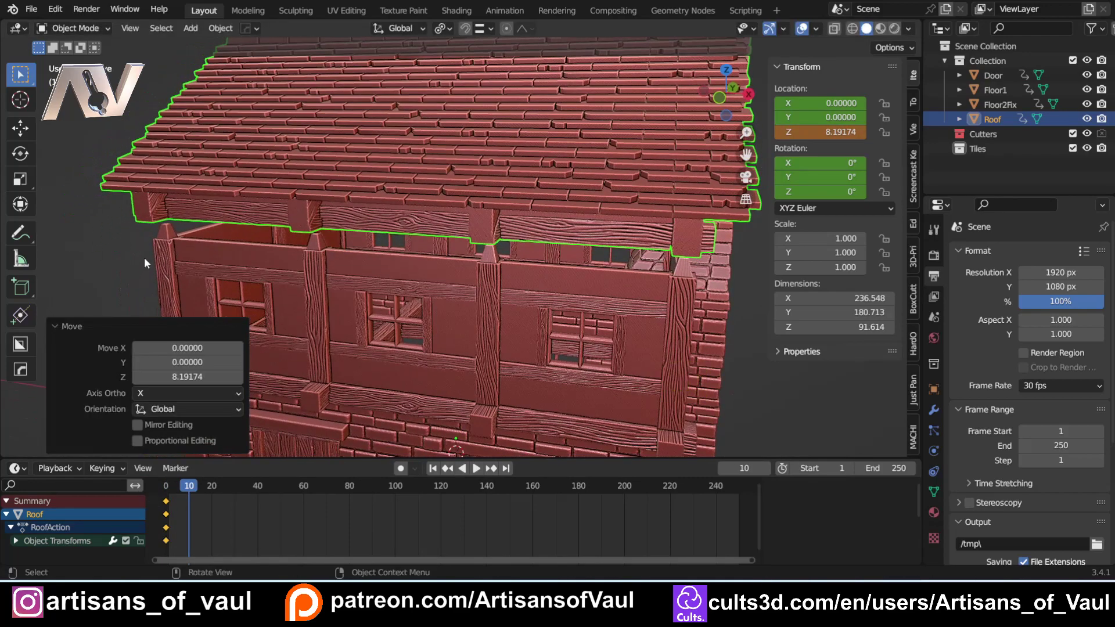
pyautogui.scroll(-8, 144, 257)
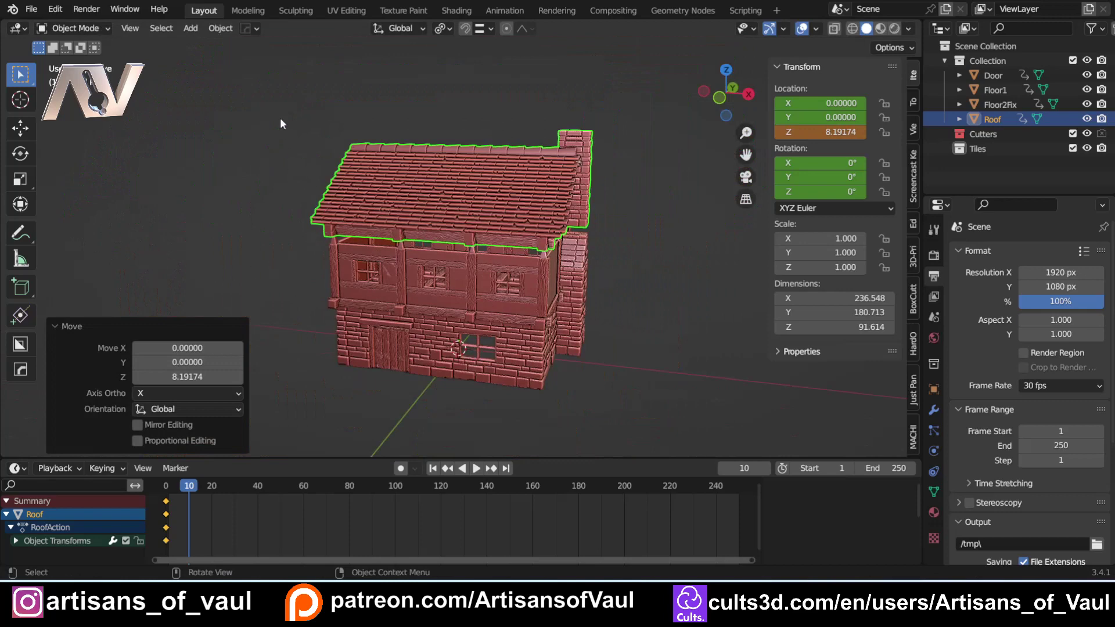
pyautogui.press('a')
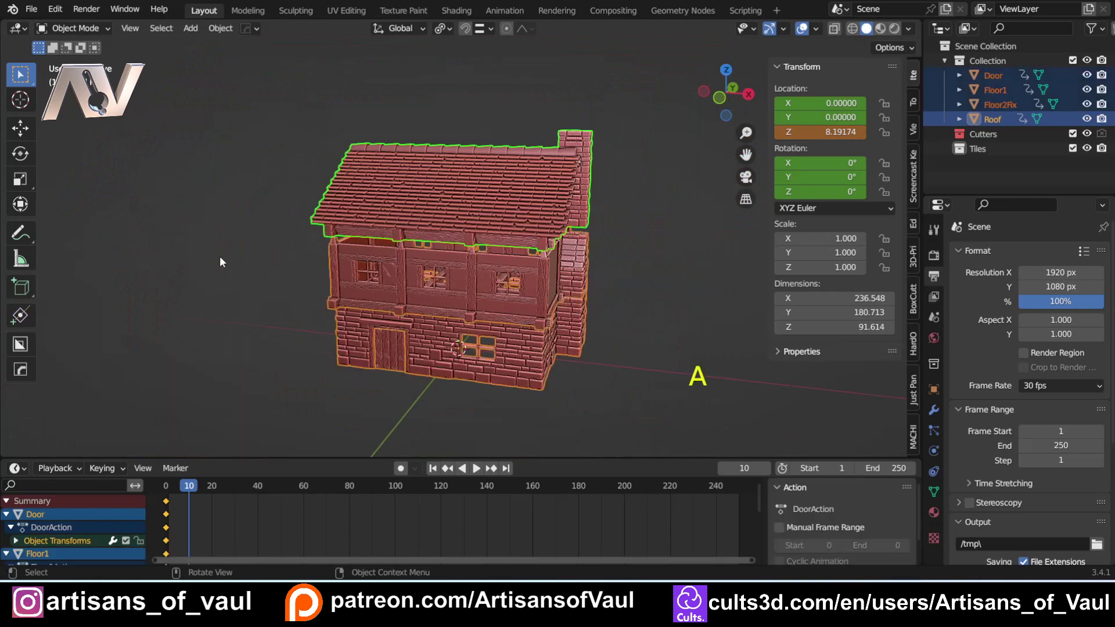
pyautogui.scroll(1, 295, 300)
pyautogui.press('i')
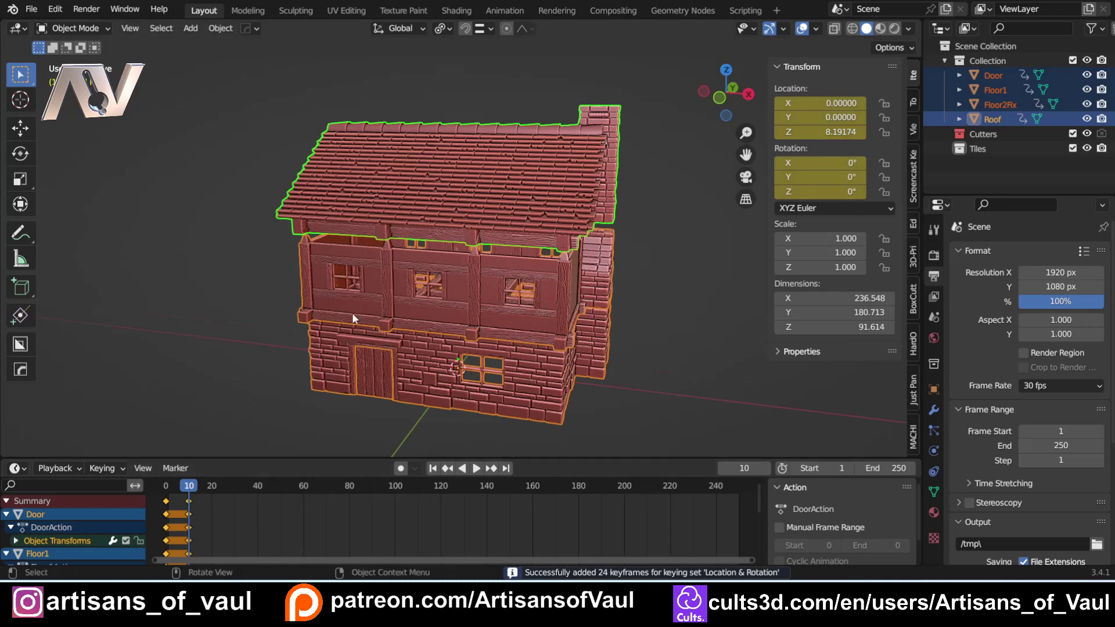
pyautogui.click(392, 291)
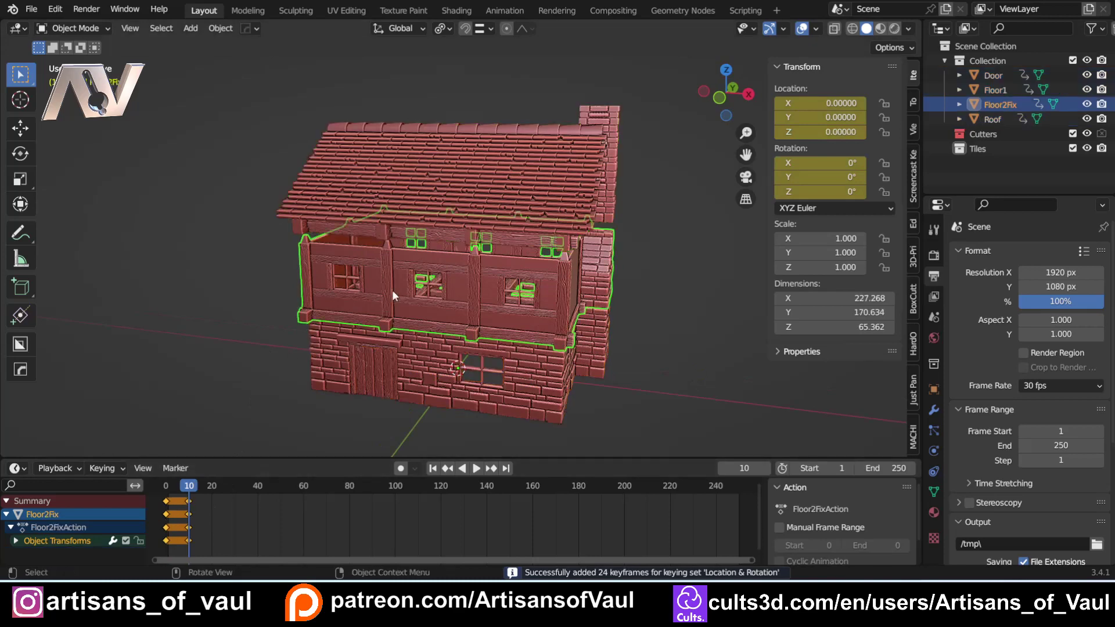
pyautogui.click(415, 368)
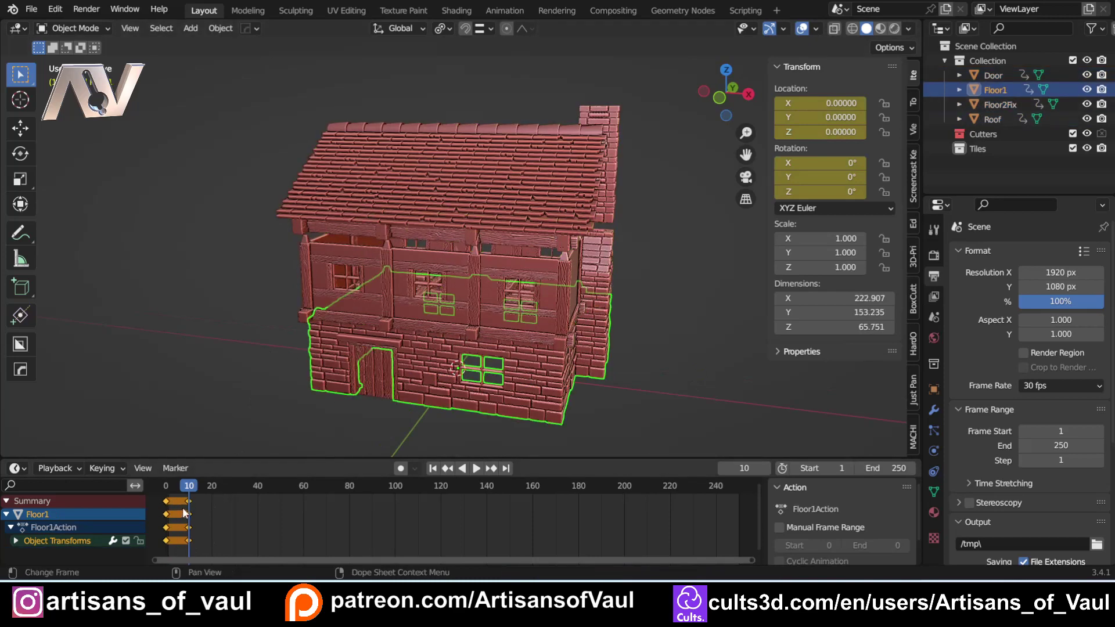
# At frame 40, raise the roof about 77.27 units along Z and rotate it 180° about the Z axis.
pyautogui.click(464, 220)
pyautogui.keyDown('shift'); pyautogui.moveTo(421, 302); pyautogui.dragTo(366, 353, button='middle'); pyautogui.keyUp('shift')
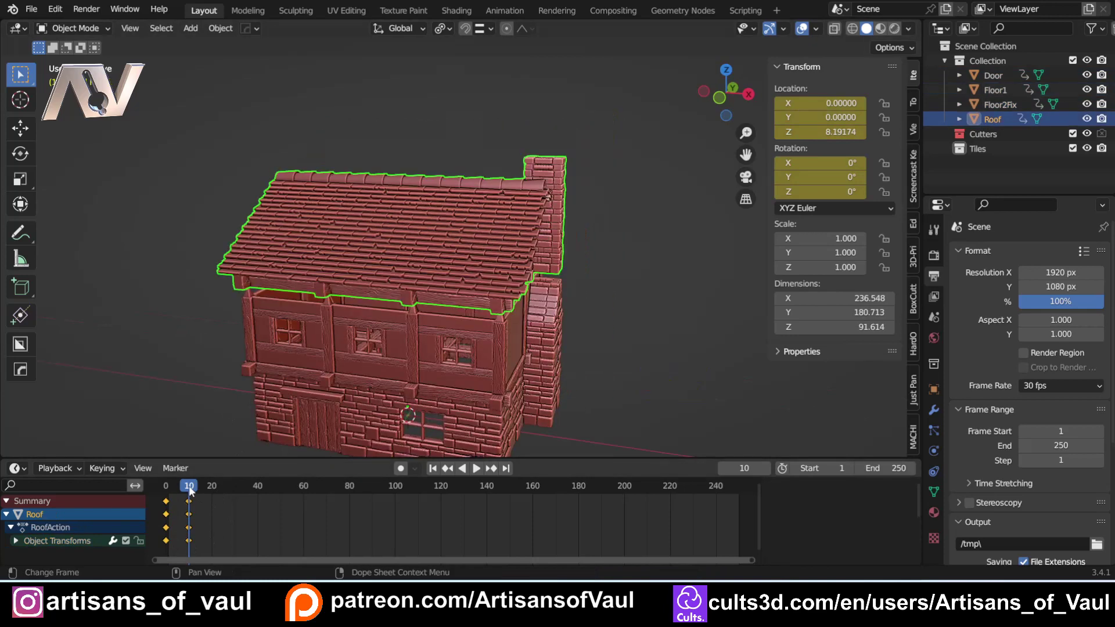
pyautogui.moveTo(189, 487); pyautogui.dragTo(259, 486)
pyautogui.press('g')
pyautogui.press('z')
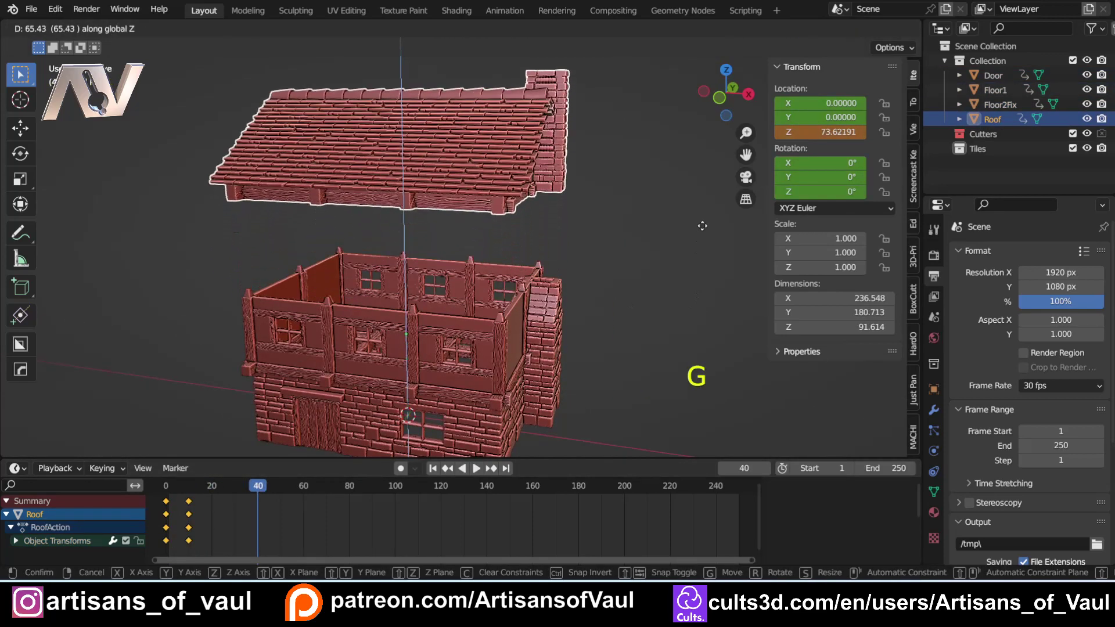
pyautogui.click(688, 218)
pyautogui.write('r')
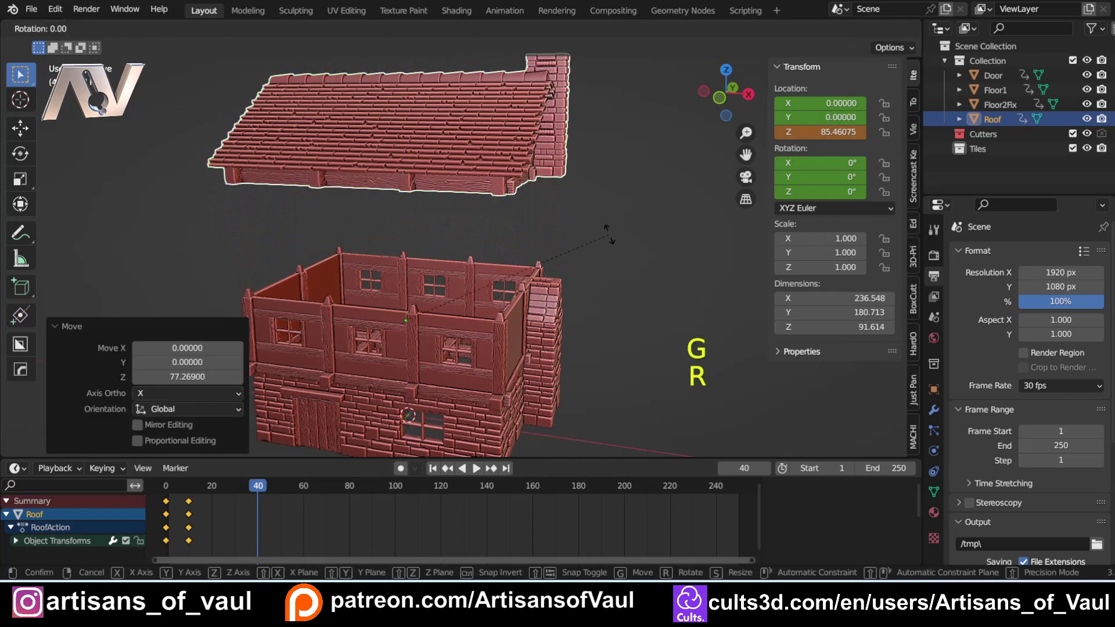
pyautogui.write('z180')
pyautogui.click(608, 234)
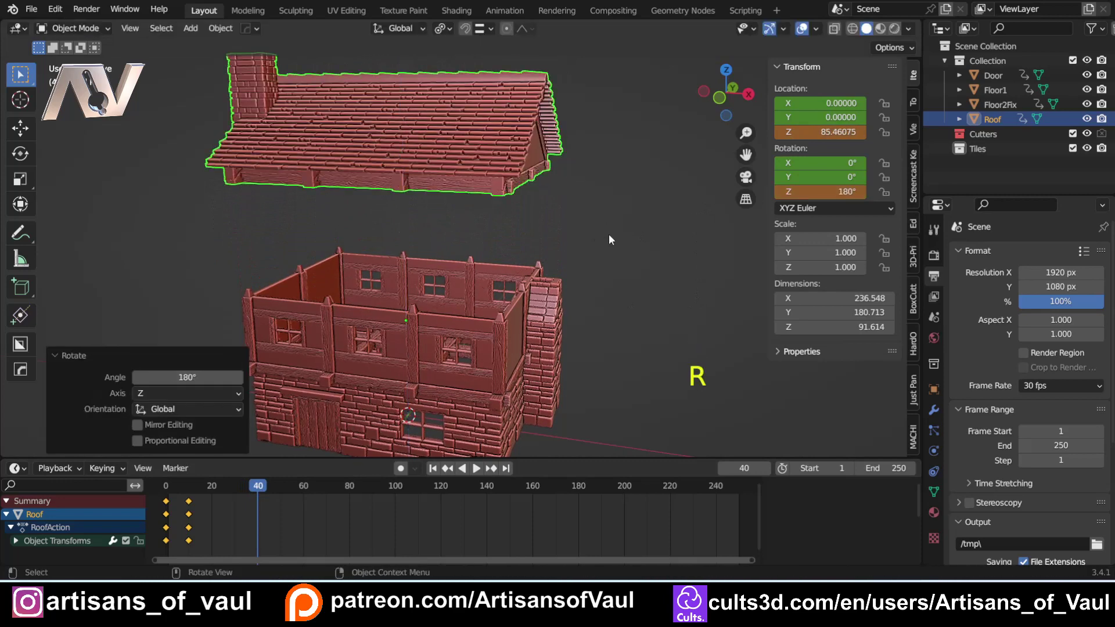
# Insert keyframes for all the house parts at frame 40 and play the animation from frame 0.
pyautogui.press('a')
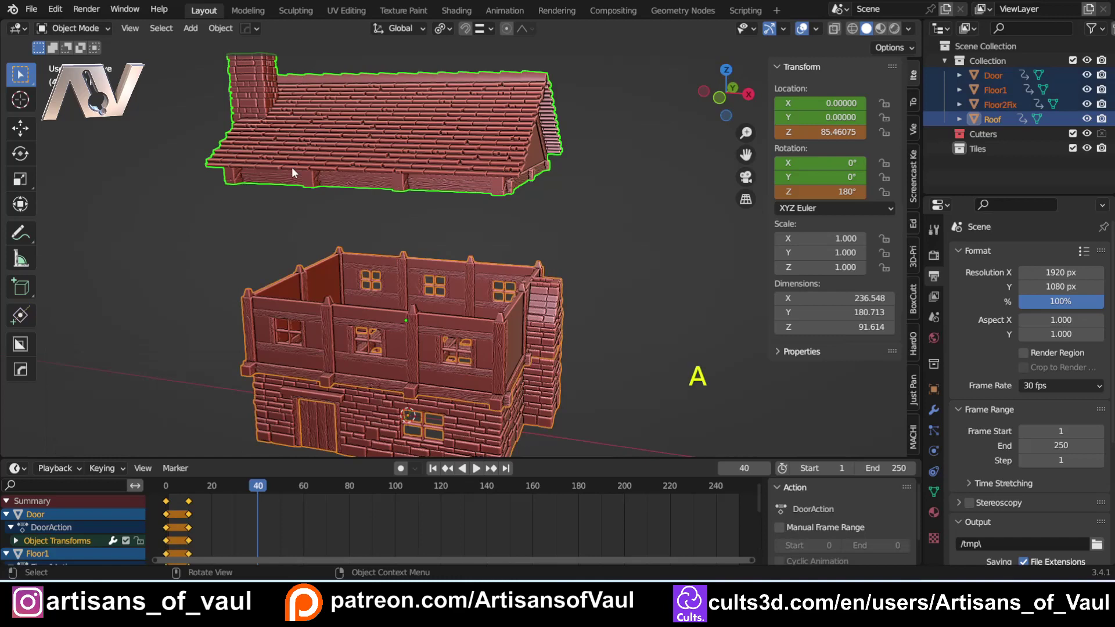
pyautogui.press('i')
pyautogui.click(255, 226)
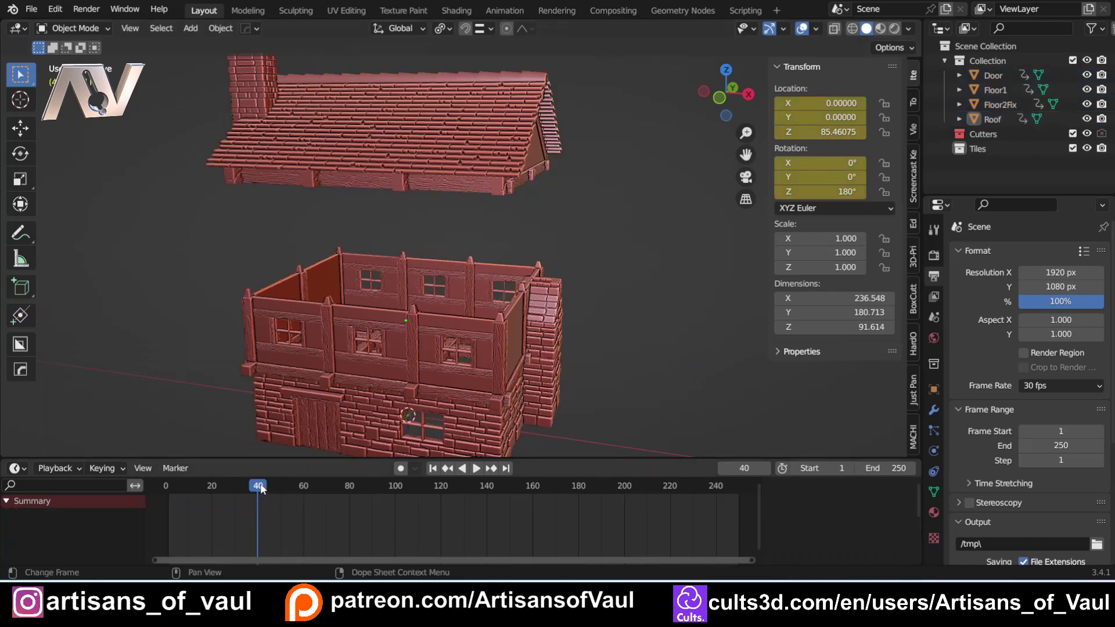
pyautogui.moveTo(262, 487); pyautogui.dragTo(156, 489)
pyautogui.press('space')
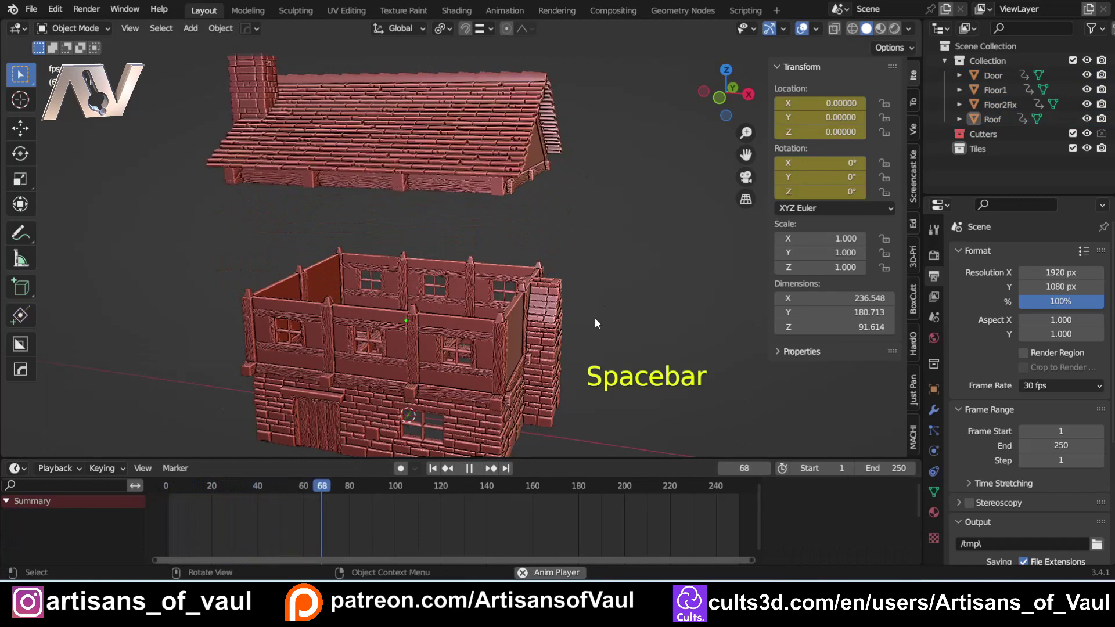
pyautogui.press('space')
# At frame 50, raise the upper floor, Floor2Fix, about 7.15 units along the Z axis.
pyautogui.moveTo(349, 487); pyautogui.dragTo(258, 499)
pyautogui.click(392, 320)
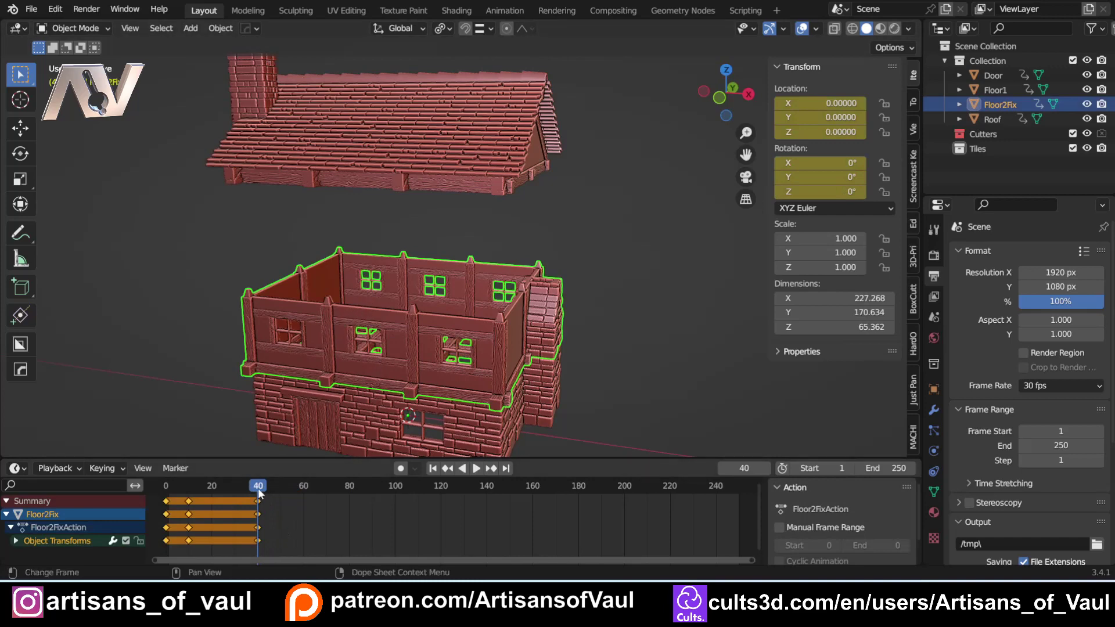
pyautogui.moveTo(259, 487); pyautogui.dragTo(280, 487)
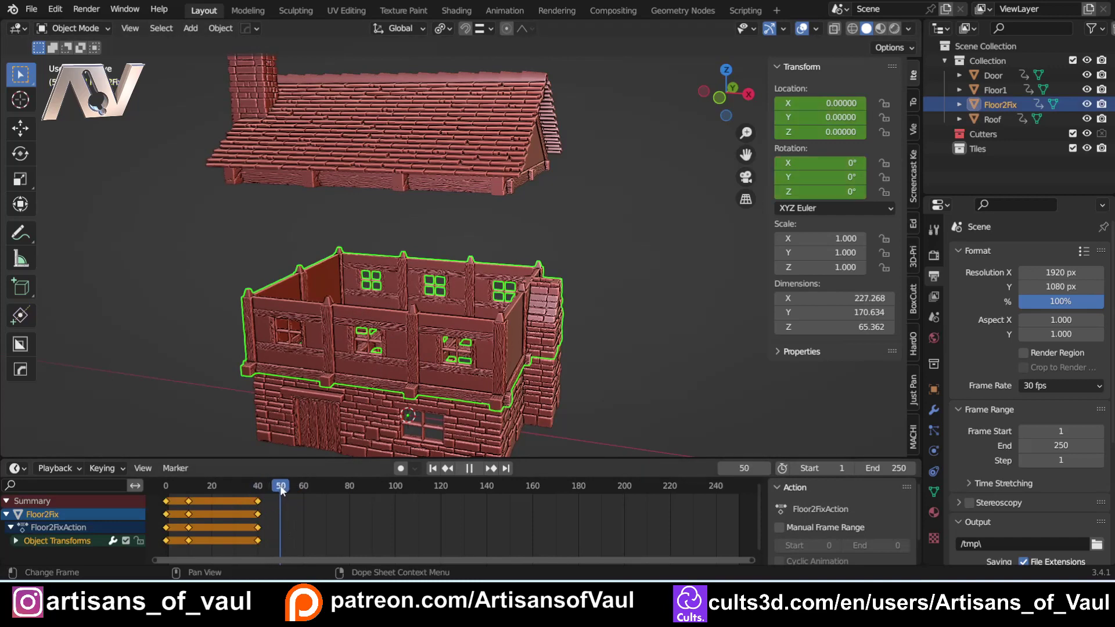
pyautogui.keyDown('shift'); pyautogui.moveTo(431, 398); pyautogui.dragTo(456, 326, button='middle'); pyautogui.keyUp('shift')
pyautogui.scroll(7, 453, 329)
pyautogui.moveTo(399, 415); pyautogui.dragTo(417, 359, button='middle')
pyautogui.press('g')
pyautogui.press('z')
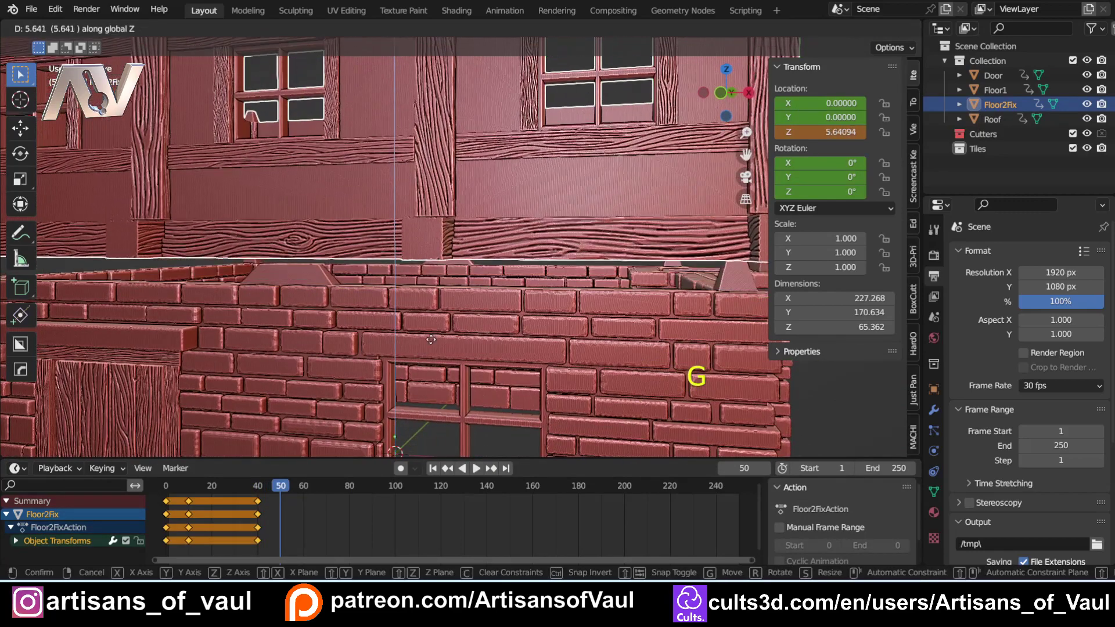
pyautogui.click(415, 331)
pyautogui.scroll(-6, 395, 326)
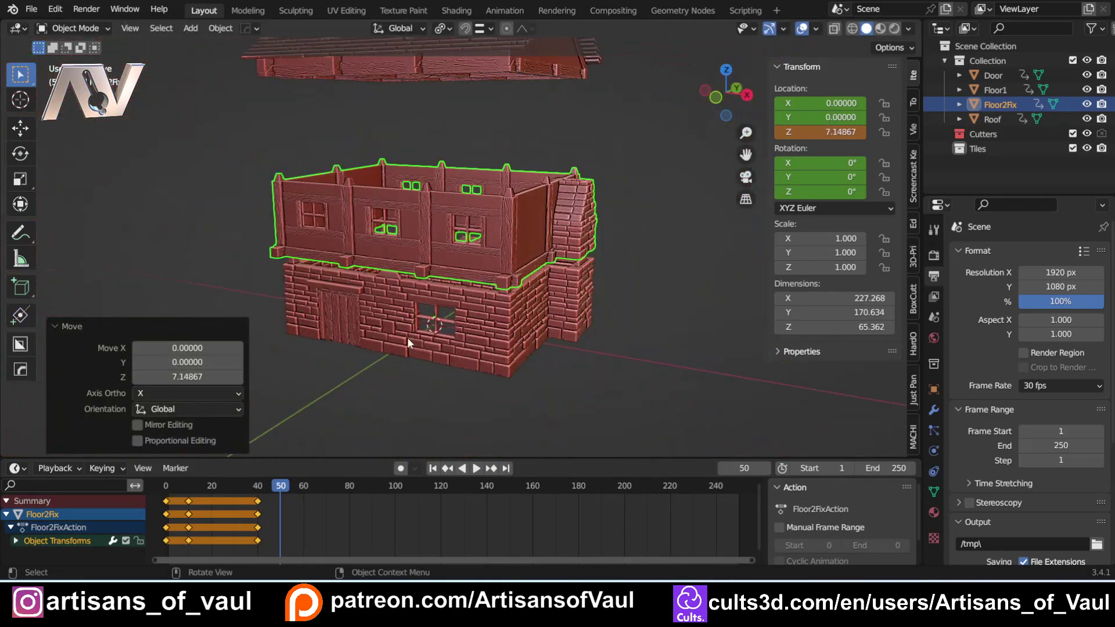
# Insert keyframes for all the house parts at frame 50, then select only the roof to check its keyframes.
pyautogui.press('a')
pyautogui.keyDown('shift'); pyautogui.moveTo(408, 338); pyautogui.dragTo(384, 381, button='middle'); pyautogui.keyUp('shift')
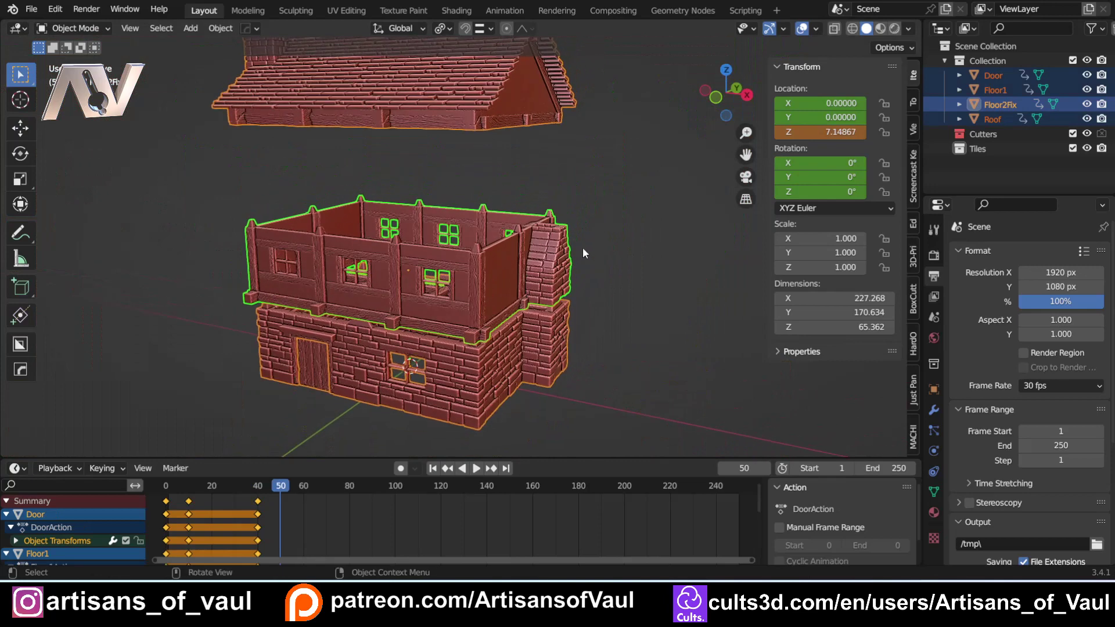
pyautogui.press('i')
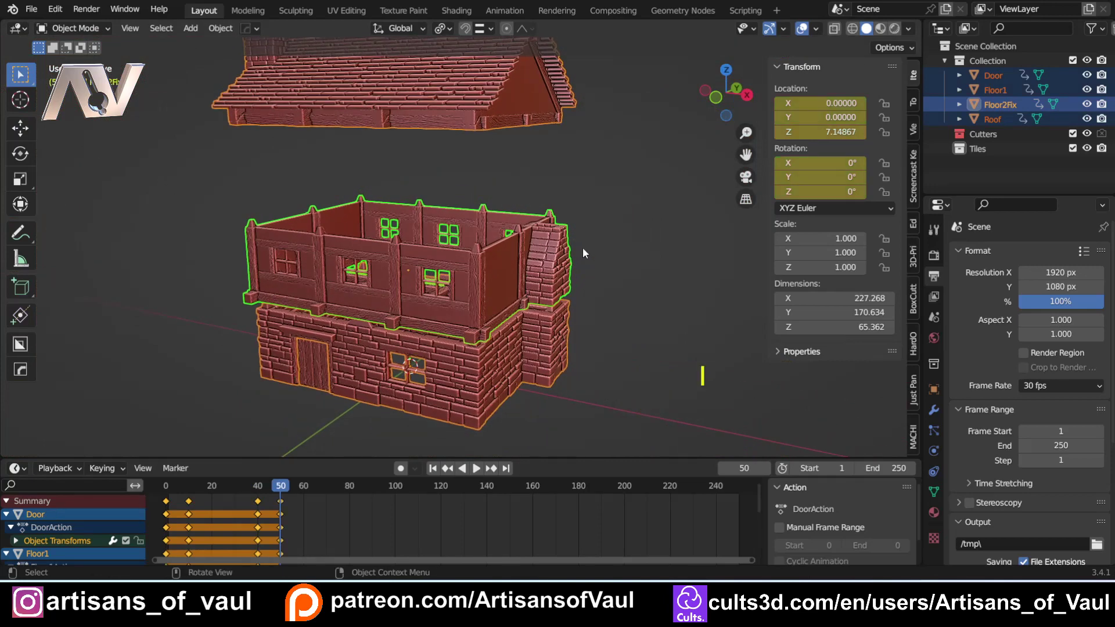
pyautogui.click(397, 93)
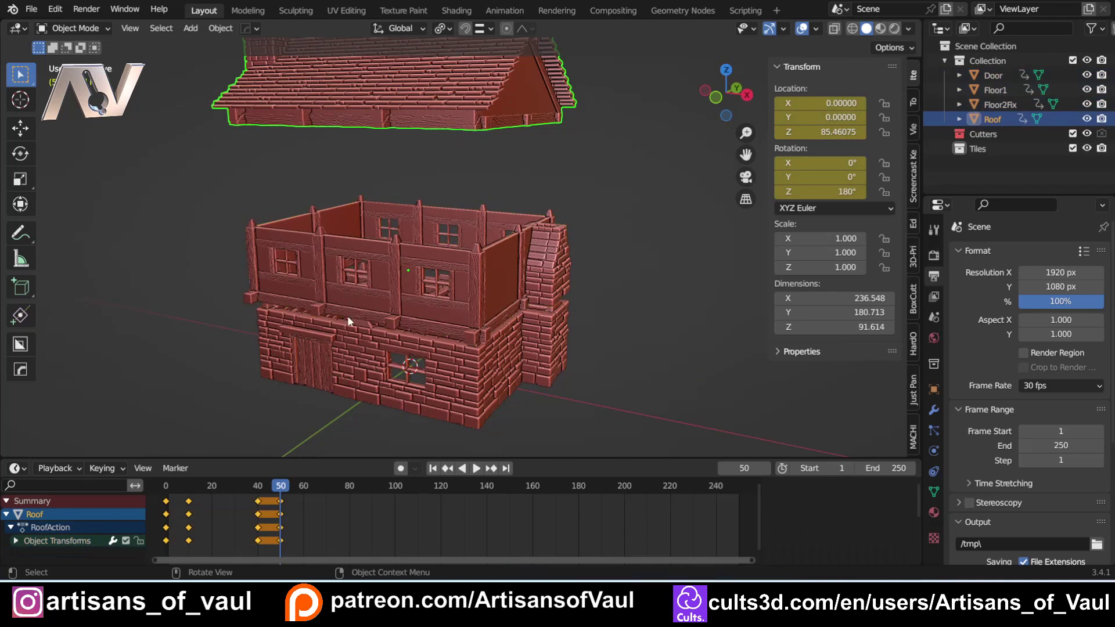
# Check the keyframes of the ground floor, Floor1, and the upper floor, Floor2Fix, by selecting each part in turn.
pyautogui.click(363, 367)
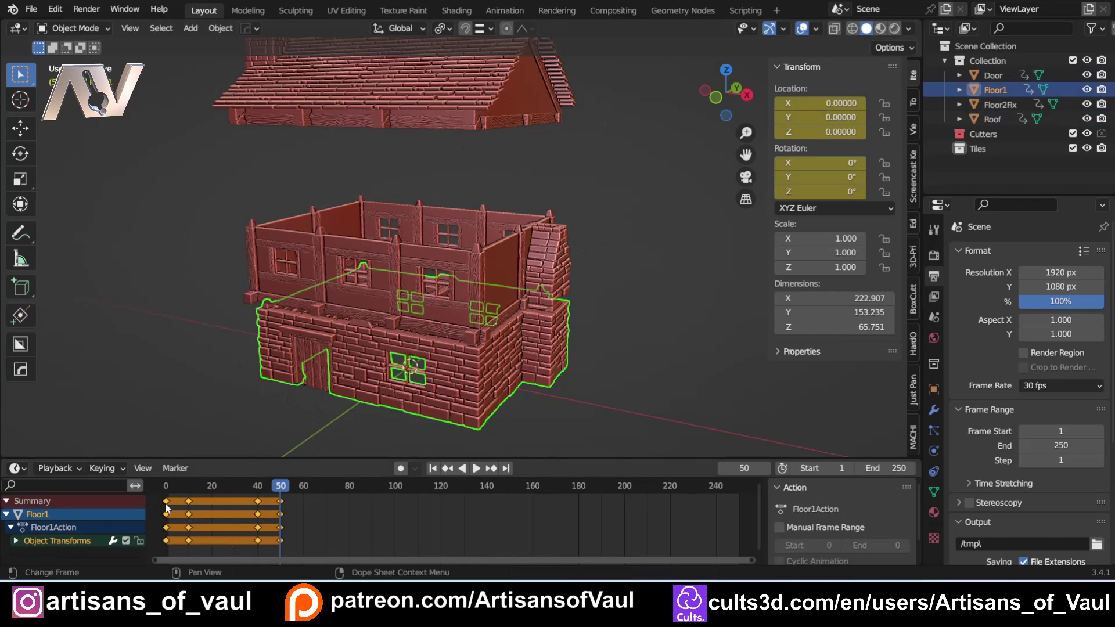
pyautogui.click(398, 294)
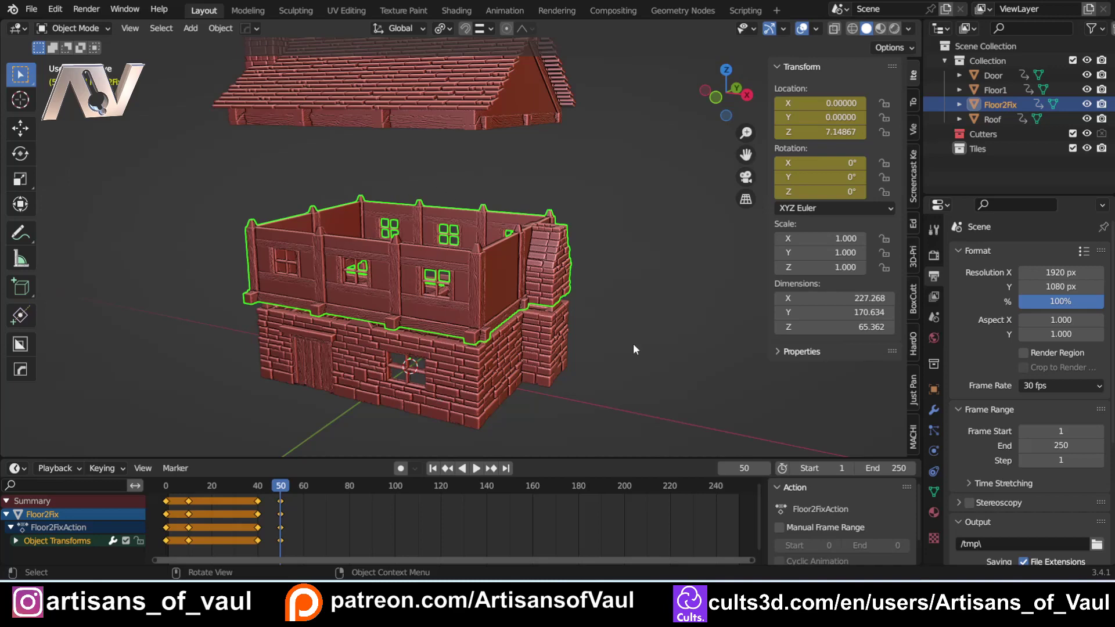
# At frame 80, raise the upper floor about 48.2 units along Z and rotate it 180° about the Z axis.
pyautogui.keyDown('shift'); pyautogui.moveTo(323, 332); pyautogui.dragTo(323, 368, button='middle'); pyautogui.keyUp('shift')
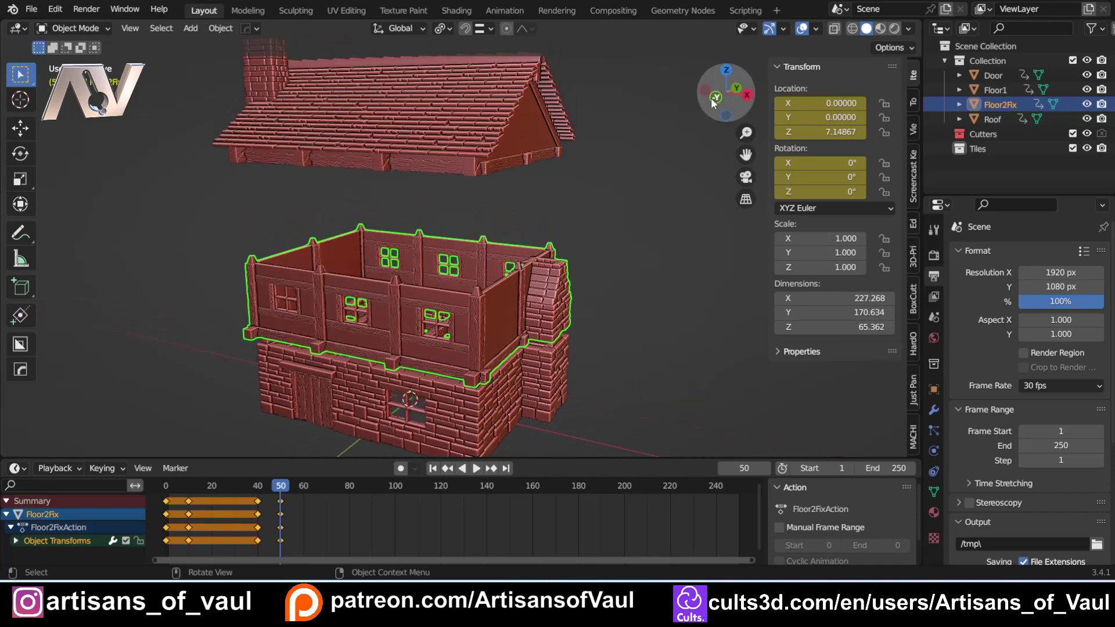
pyautogui.click(717, 98)
pyautogui.scroll(1, 531, 313)
pyautogui.keyDown('shift'); pyautogui.moveTo(520, 318); pyautogui.dragTo(536, 338, button='middle'); pyautogui.keyUp('shift')
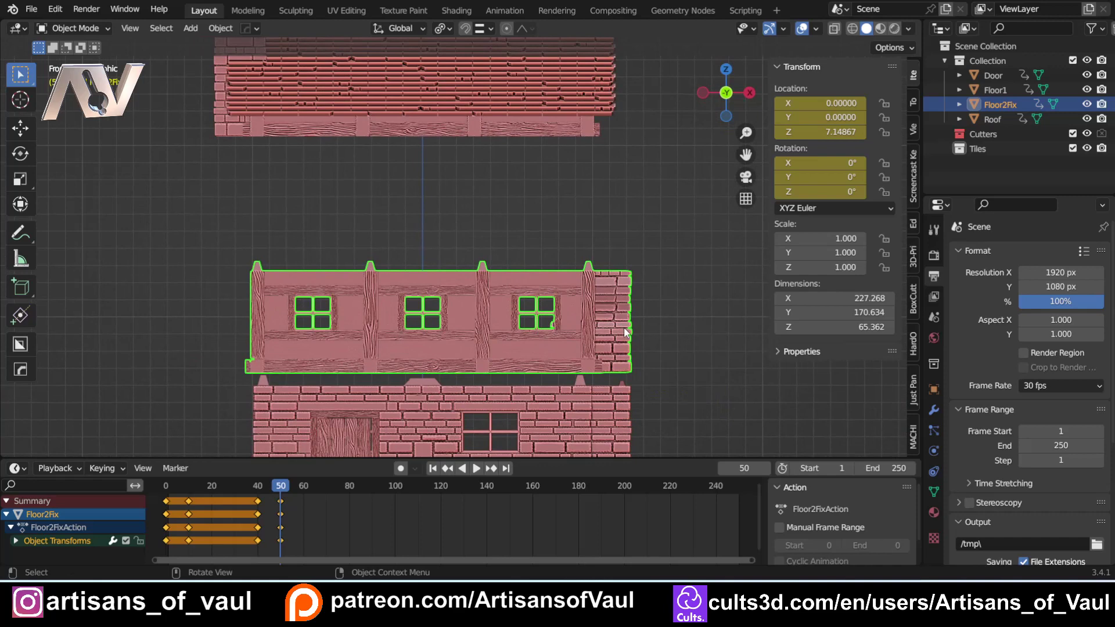
pyautogui.press('g')
pyautogui.press('Escape')
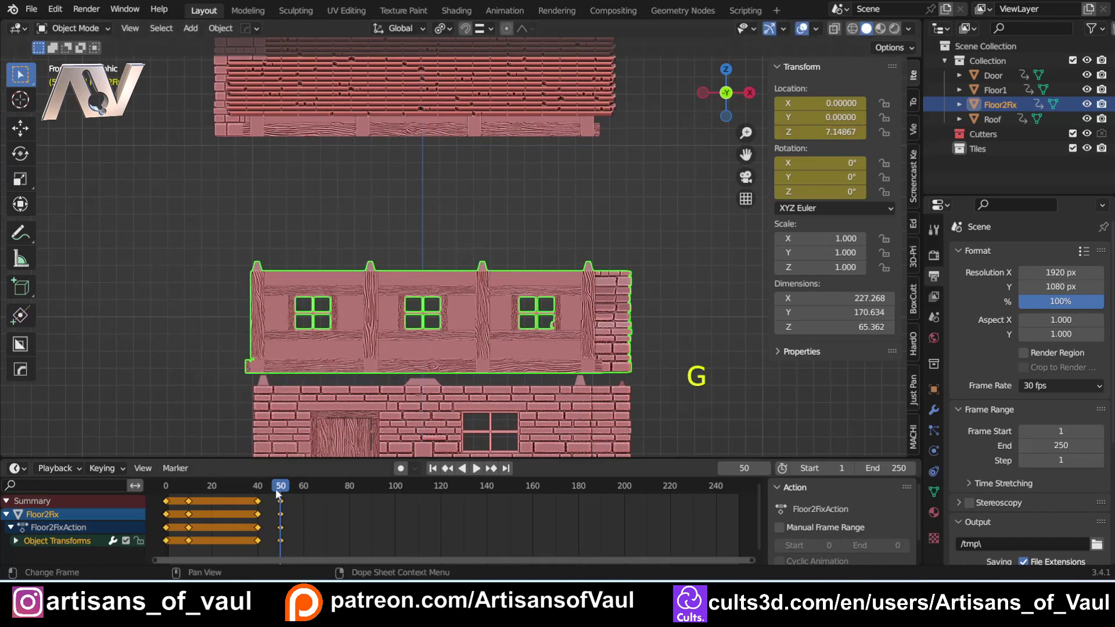
pyautogui.moveTo(275, 489); pyautogui.dragTo(350, 489)
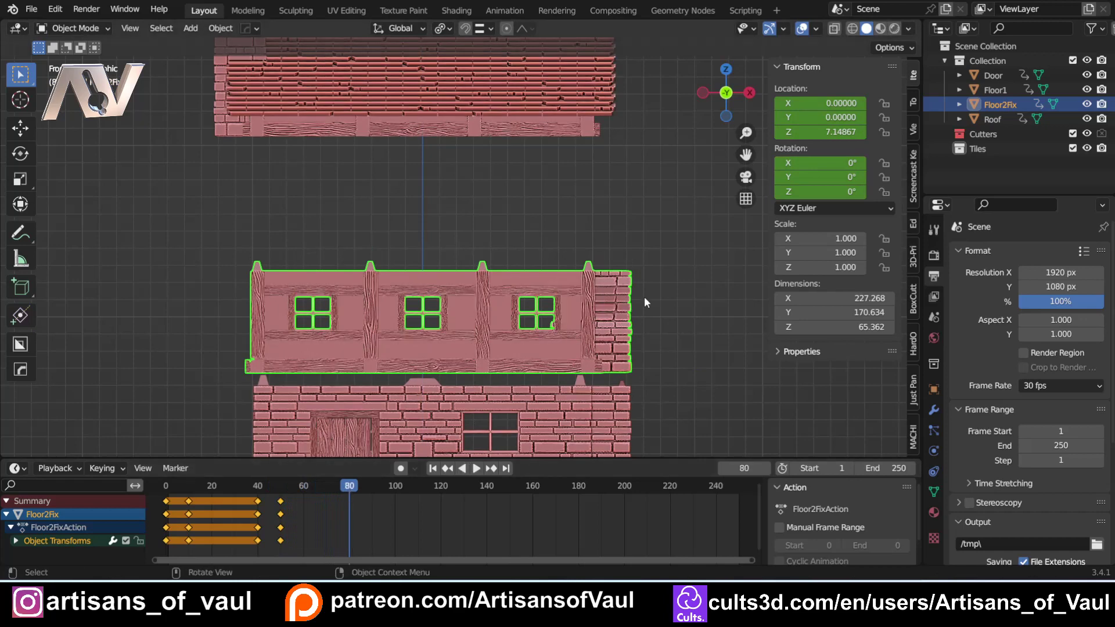
pyautogui.press('g')
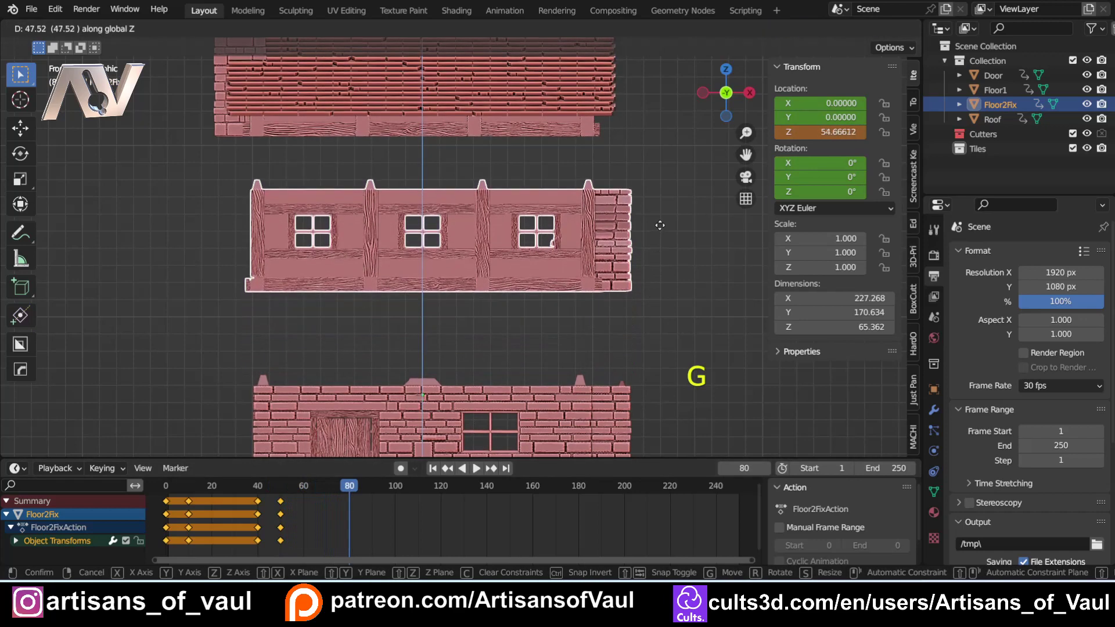
pyautogui.click(661, 232)
pyautogui.write('r')
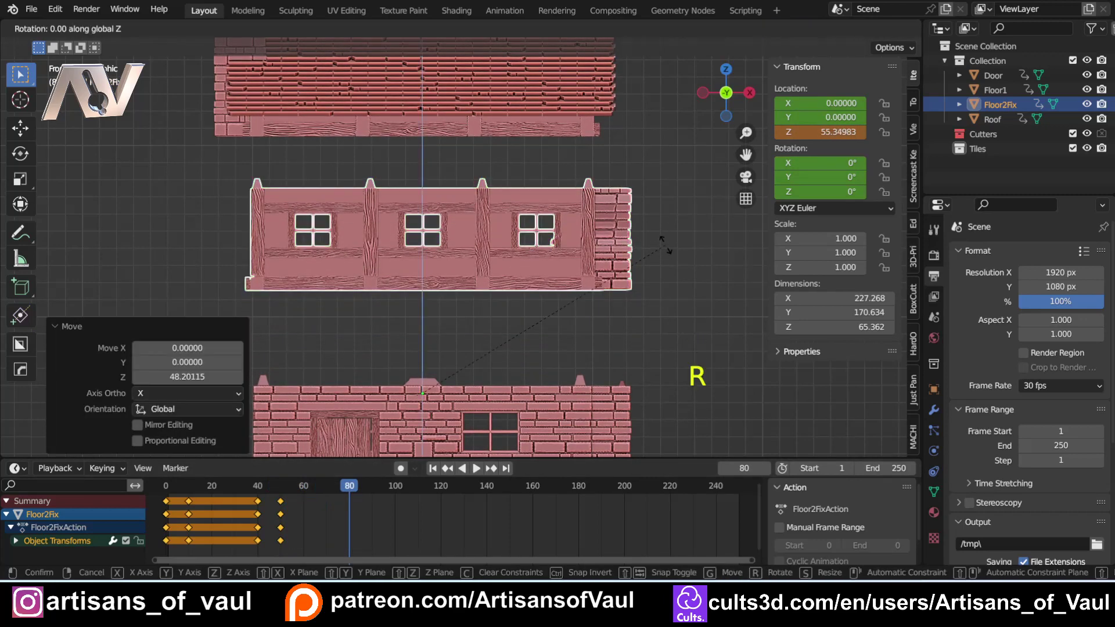
pyautogui.write('180')
pyautogui.press('Return')
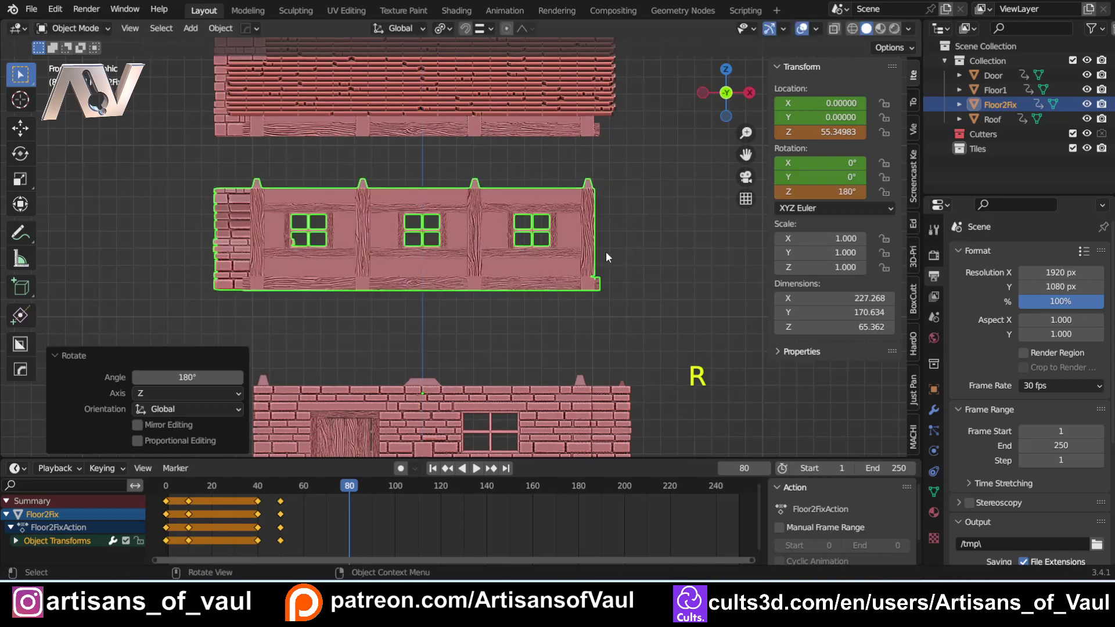
# Insert keyframes for all the house parts at frame 80 and play the animation from frame 0.
pyautogui.moveTo(605, 252); pyautogui.dragTo(570, 265, button='middle')
pyautogui.press('a')
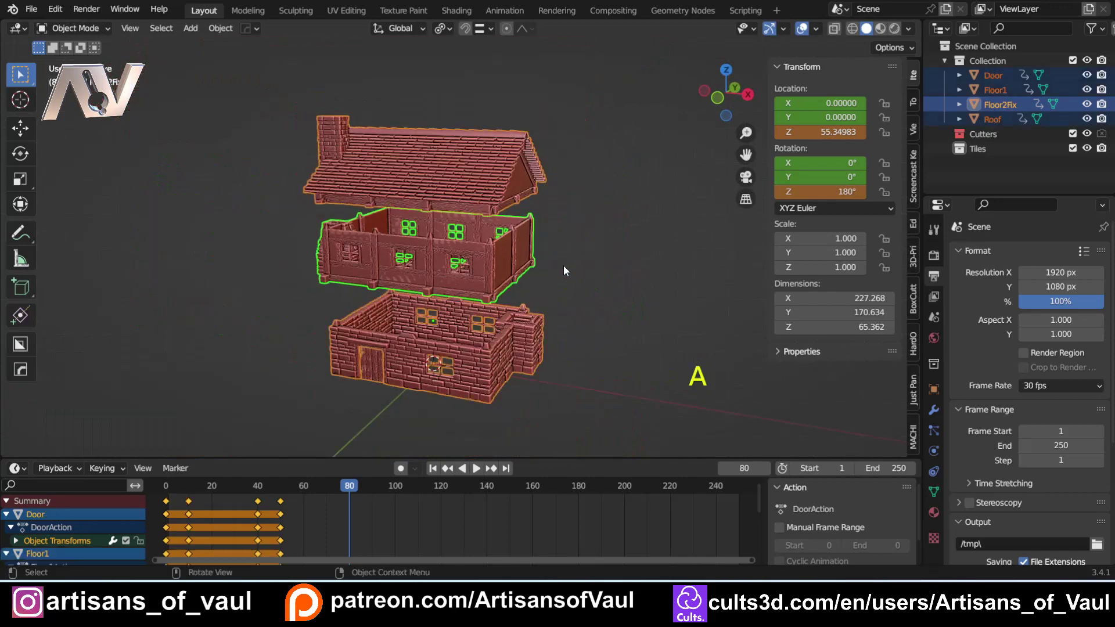
pyautogui.press('i')
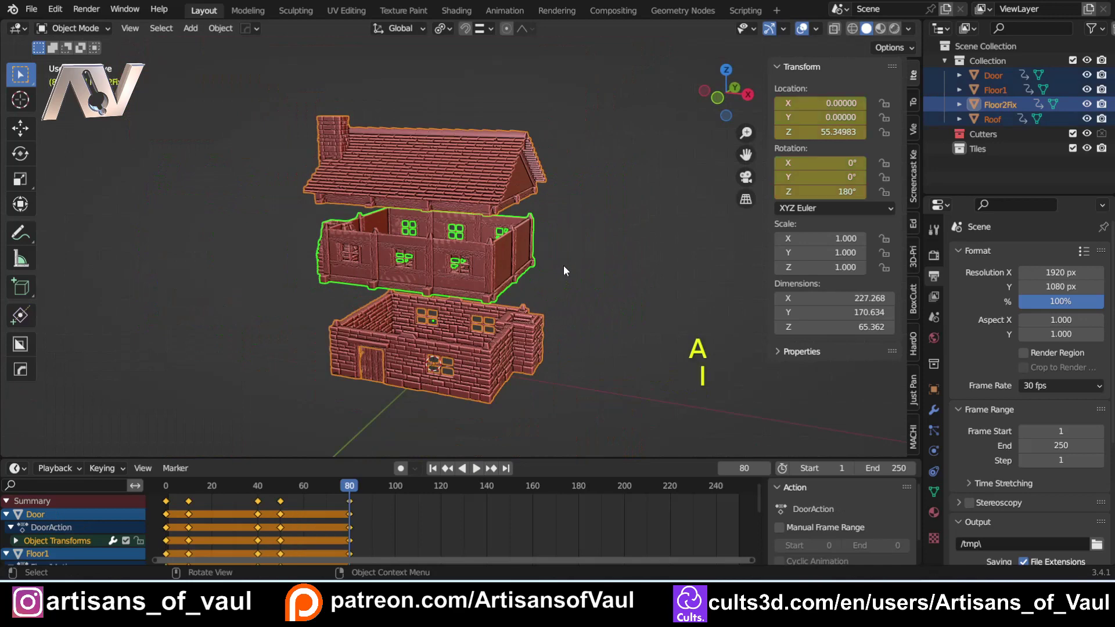
pyautogui.hotkey('shift', 'Left')
pyautogui.press('space')
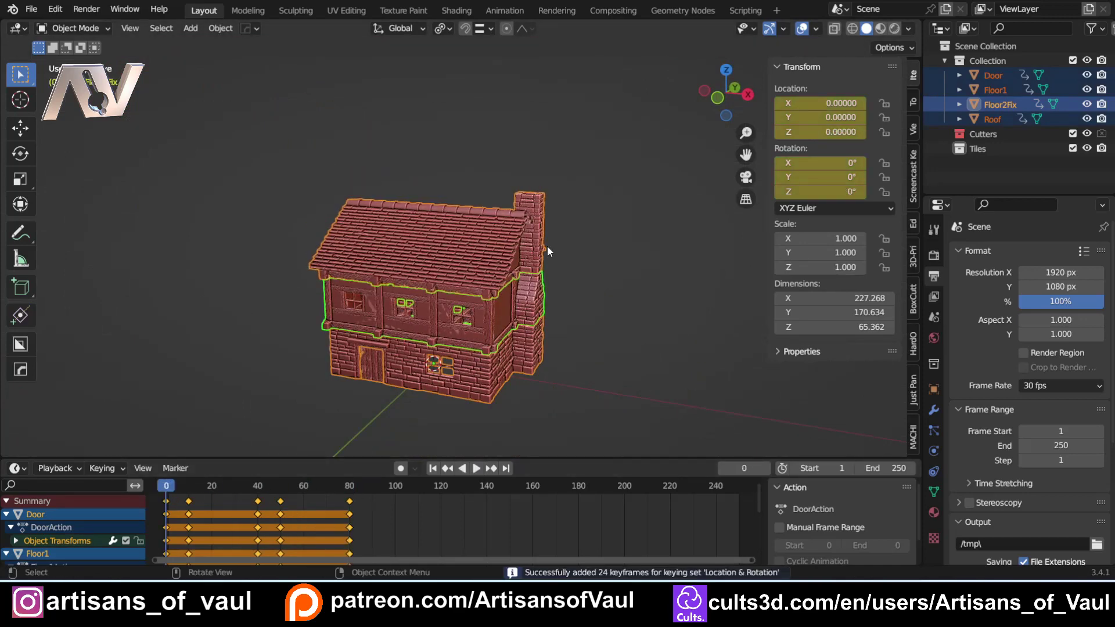
pyautogui.press('space')
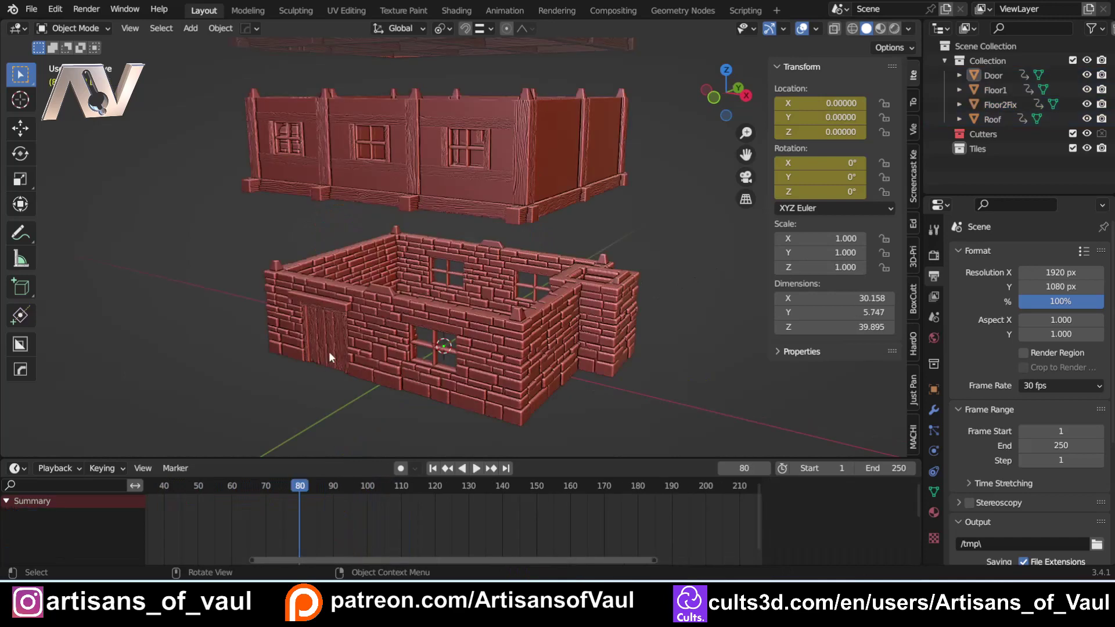
# Go to frame 110, select the door together with Floor1 as the active object, and set the transform pivot point to Active Element.
pyautogui.click(328, 351)
pyautogui.click(381, 330)
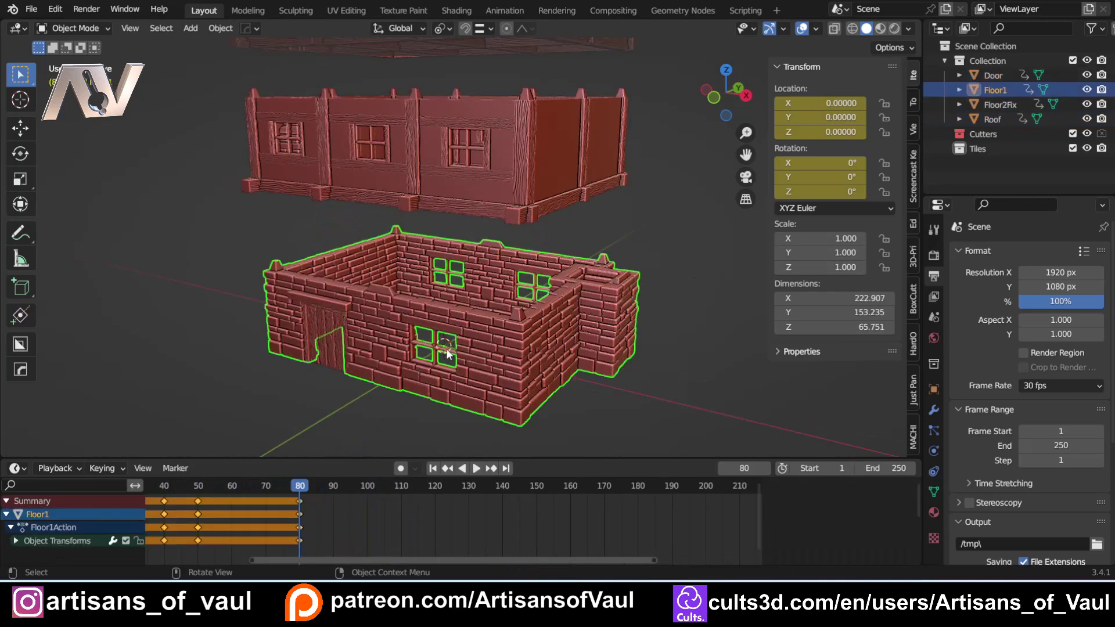
pyautogui.click(335, 361)
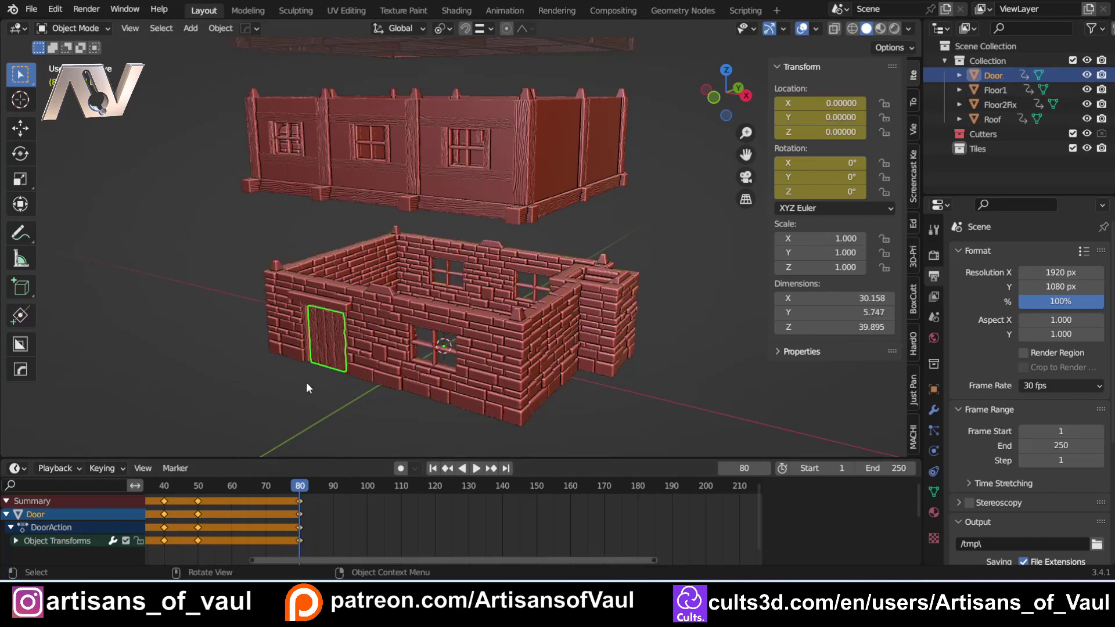
pyautogui.moveTo(328, 484); pyautogui.dragTo(400, 486)
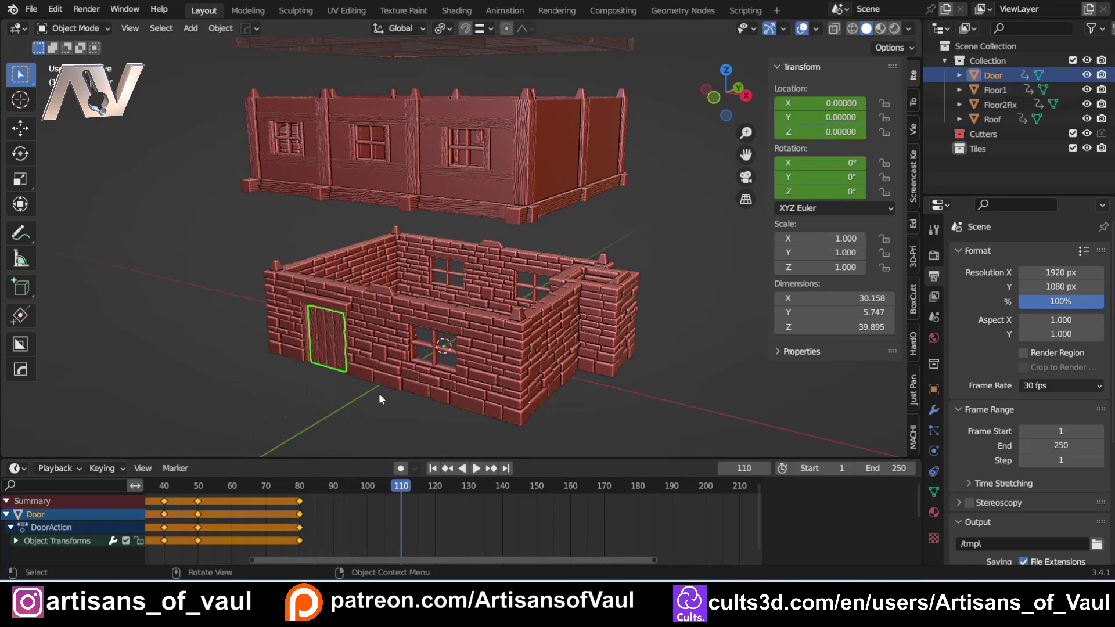
pyautogui.keyDown('shift'); pyautogui.click(393, 344); pyautogui.keyUp('shift')
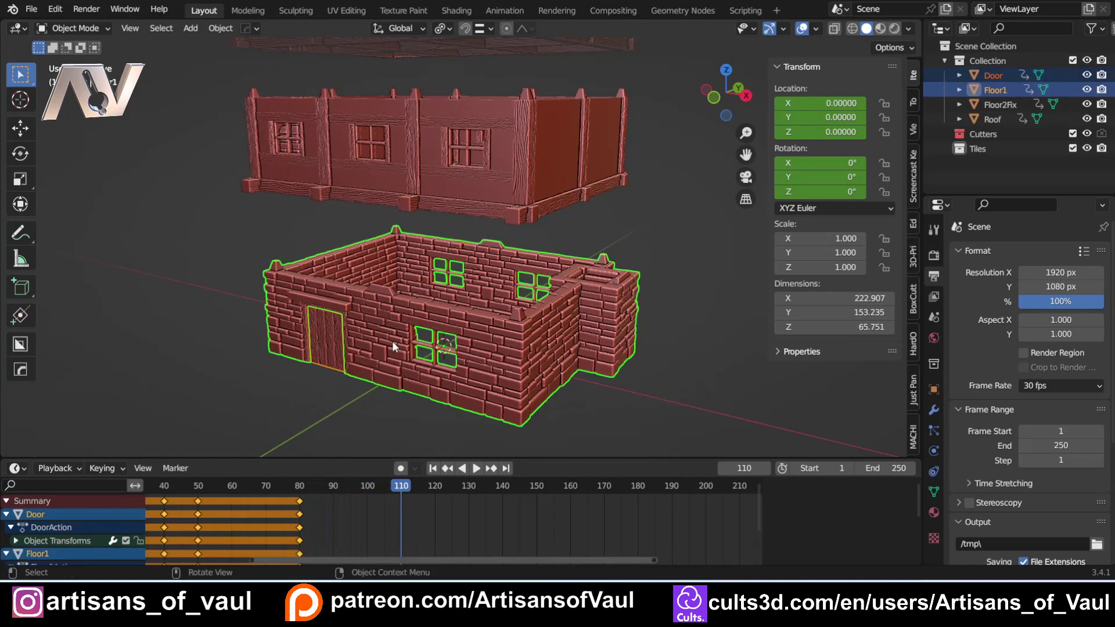
pyautogui.click(449, 29)
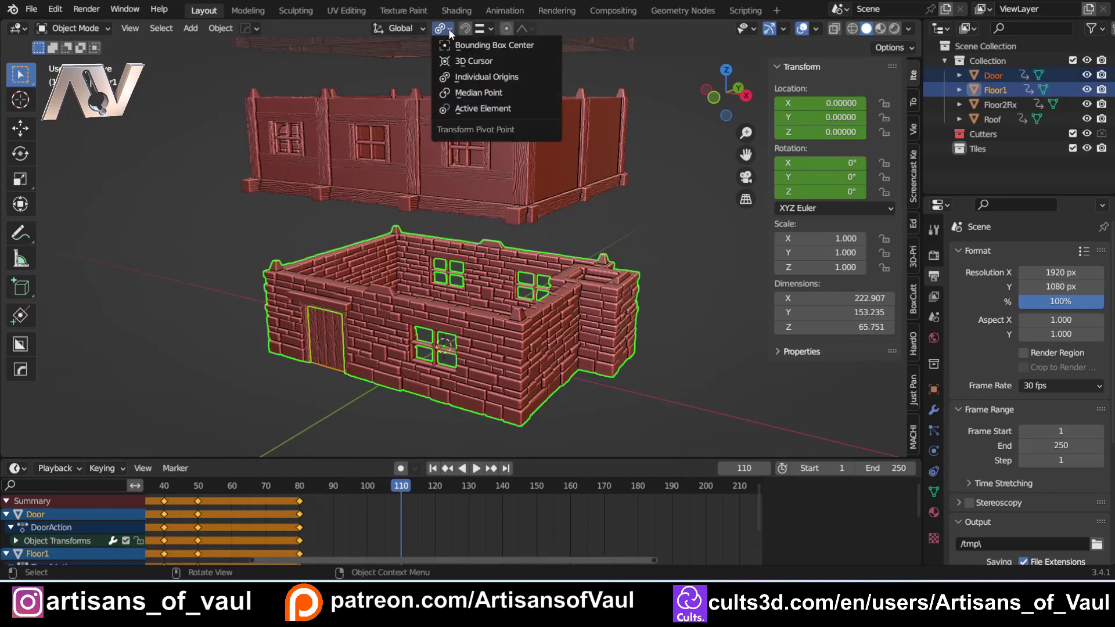
pyautogui.click(456, 109)
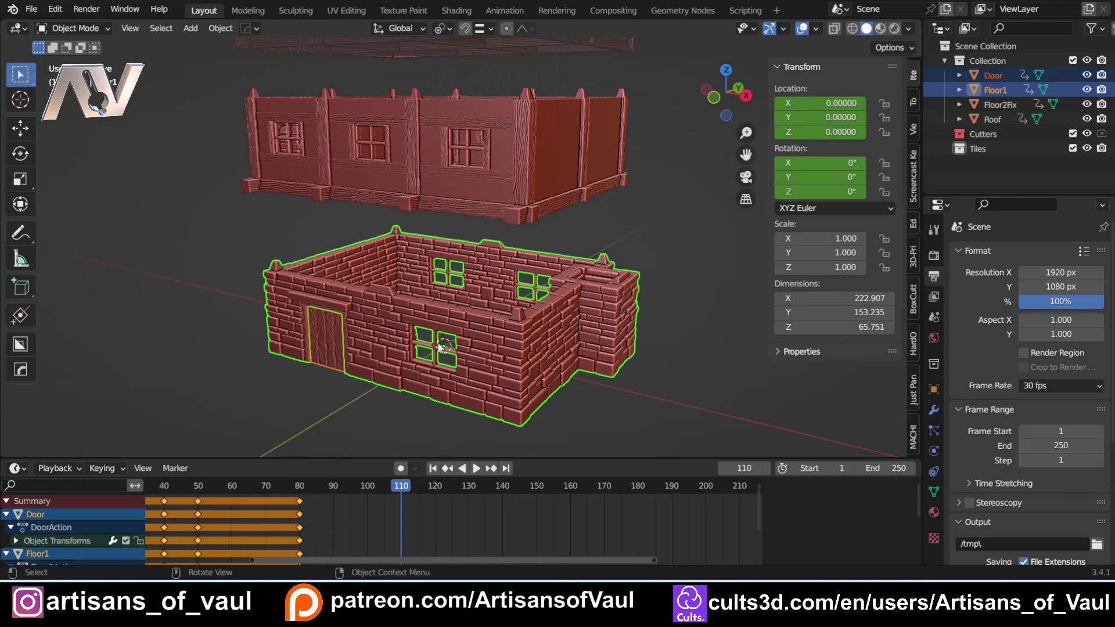
# Raise the door and Floor1 together about 17.43 units along Z and rotate them 180° about the Z axis.
pyautogui.press('g')
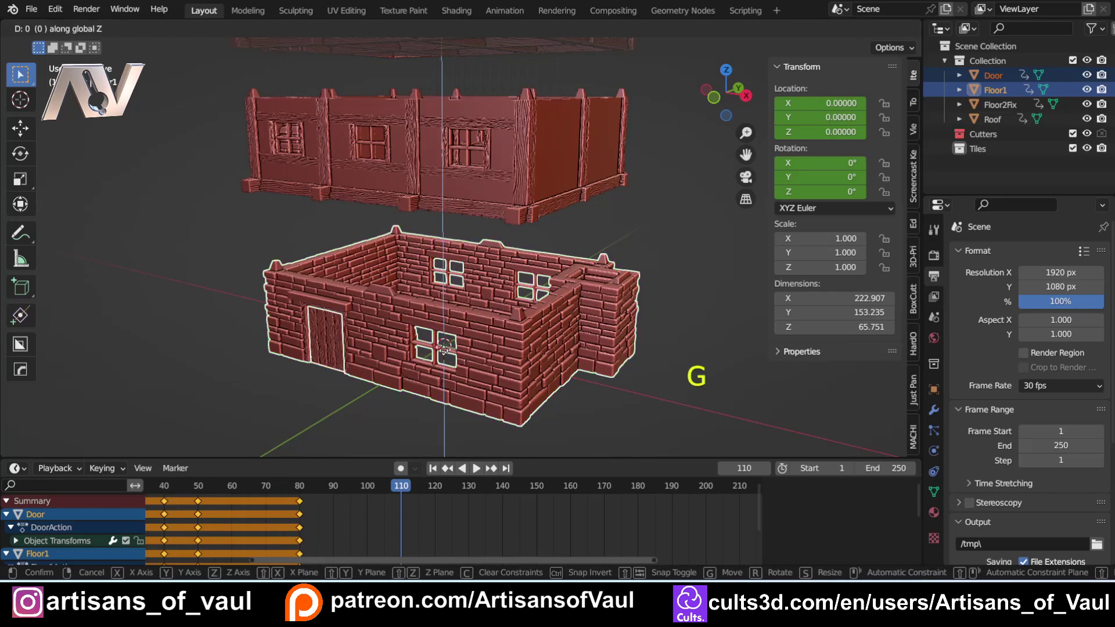
pyautogui.press('z')
pyautogui.click(447, 332)
pyautogui.write('rz')
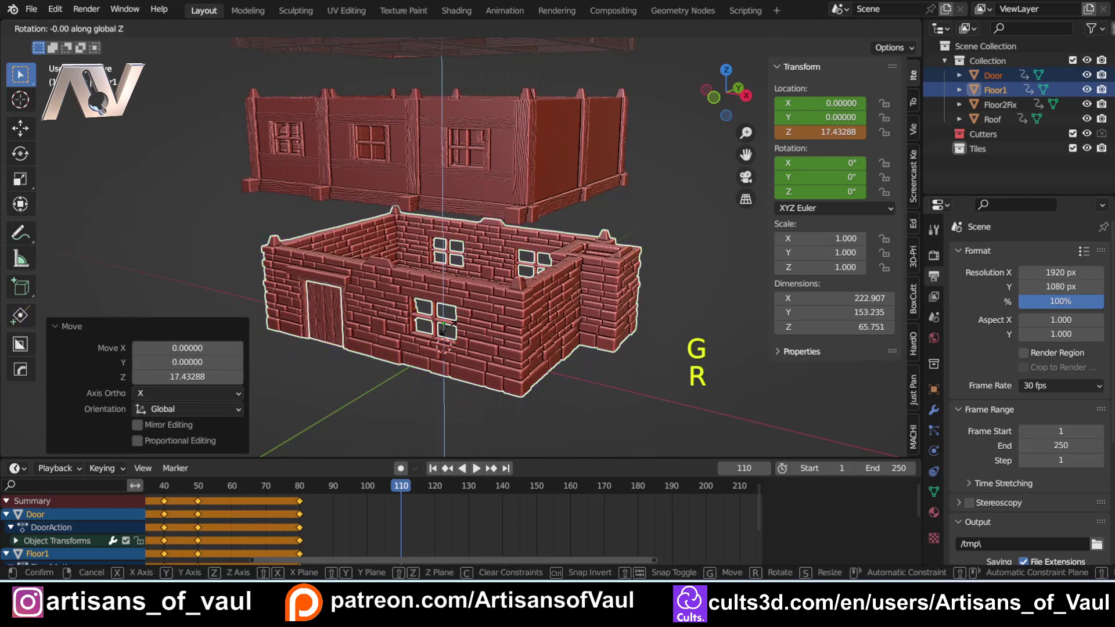
pyautogui.write('180')
pyautogui.press('Return')
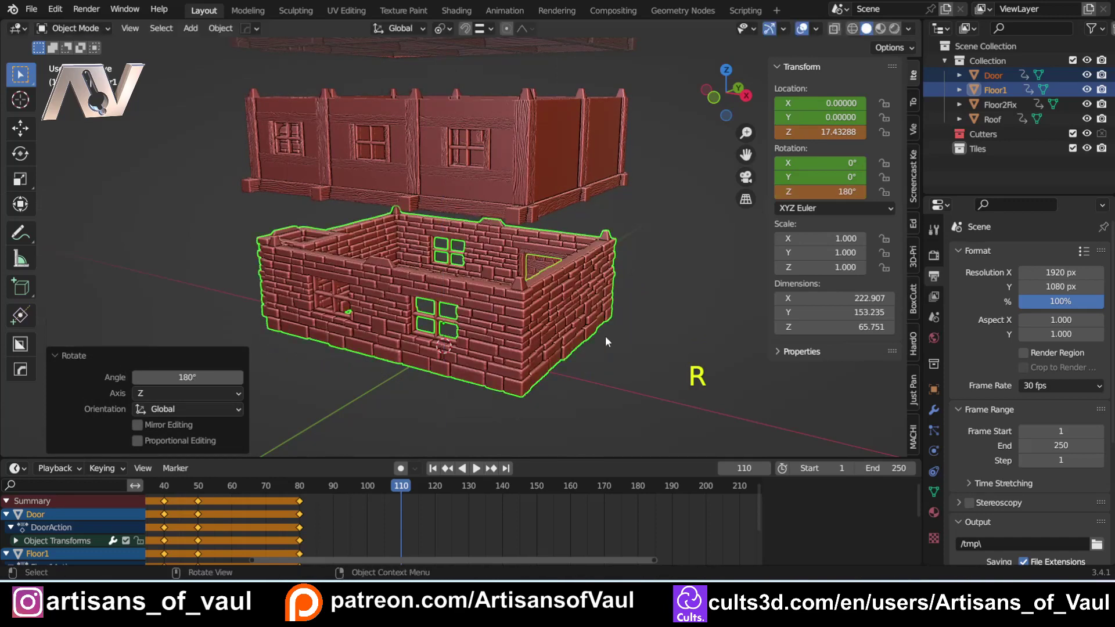
# Insert keyframes for all the house parts at frame 110 and play the animation from frame 0.
pyautogui.press('a')
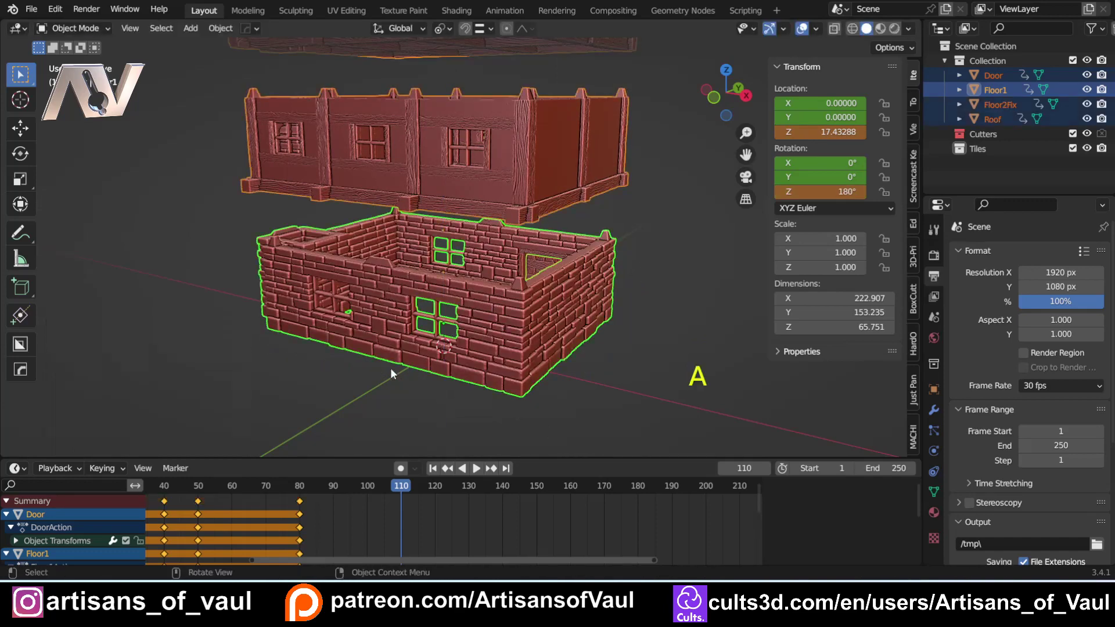
pyautogui.press('i')
pyautogui.press('space')
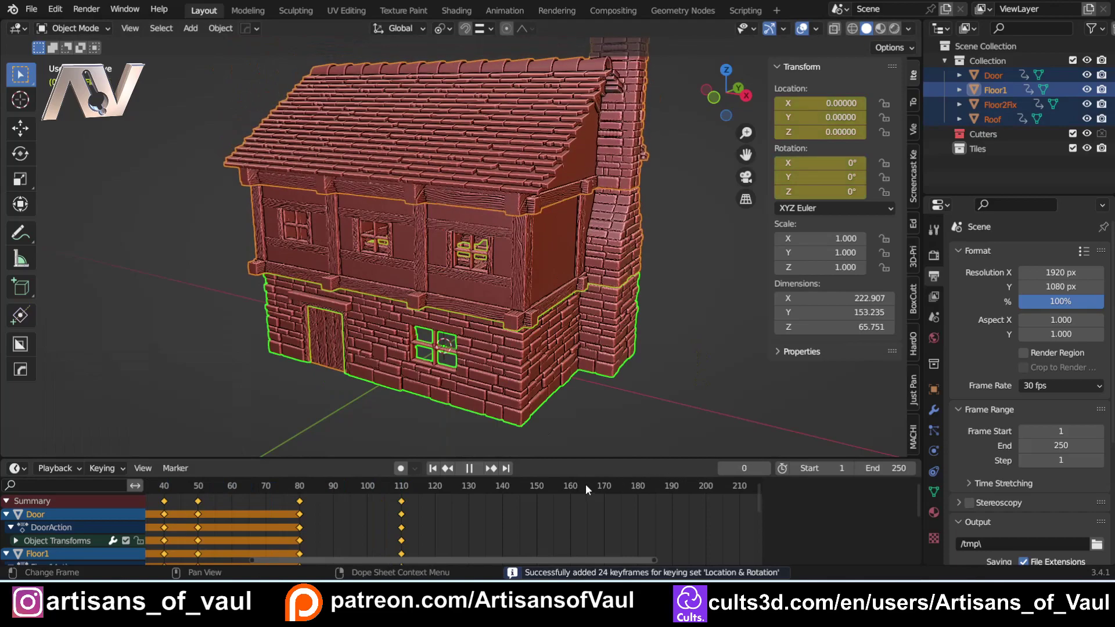
pyautogui.press('space')
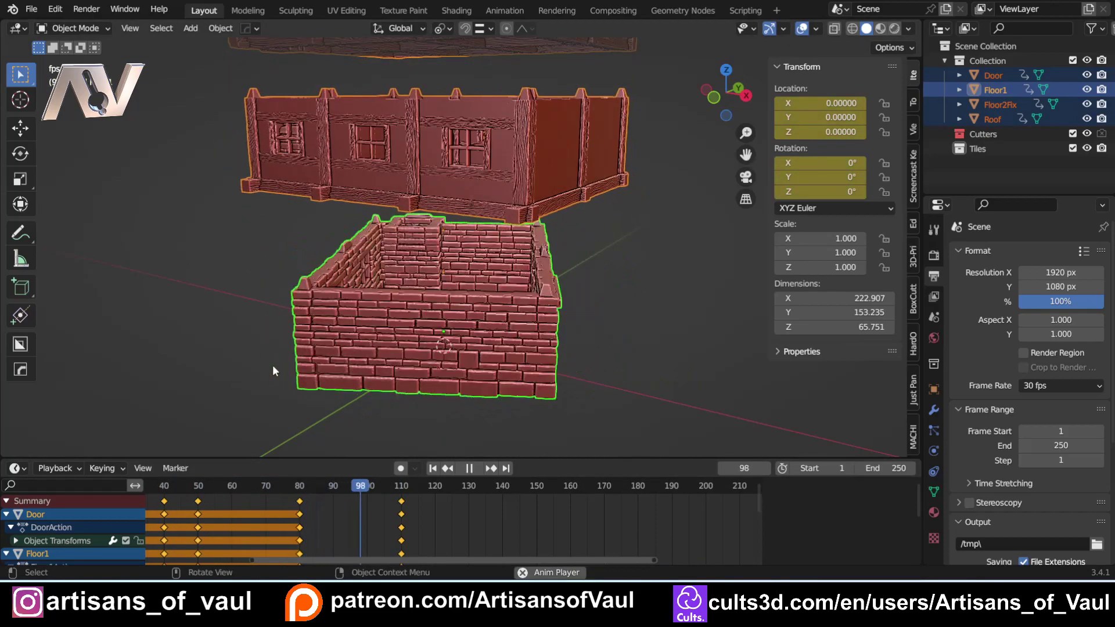
pyautogui.press('space')
pyautogui.moveTo(273, 365); pyautogui.dragTo(374, 339, button='middle')
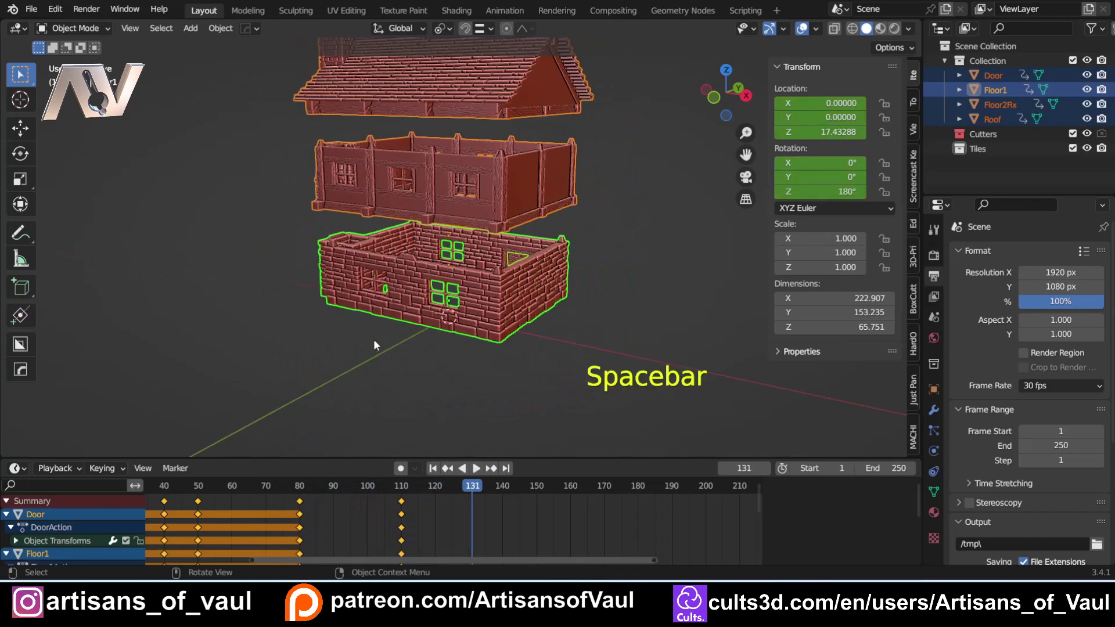
pyautogui.scroll(2, 382, 369)
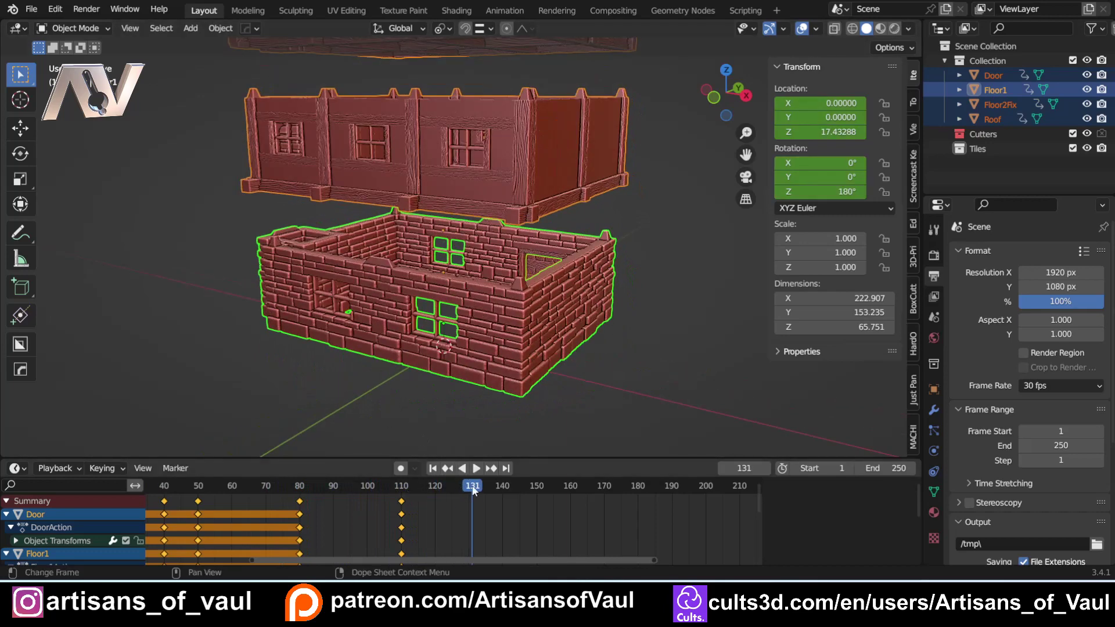
# At frame 140, select all the house parts with Floor1 active and rotate them 180° about the Z axis.
pyautogui.moveTo(474, 491); pyautogui.dragTo(503, 493)
pyautogui.hotkey('alt', 'a')
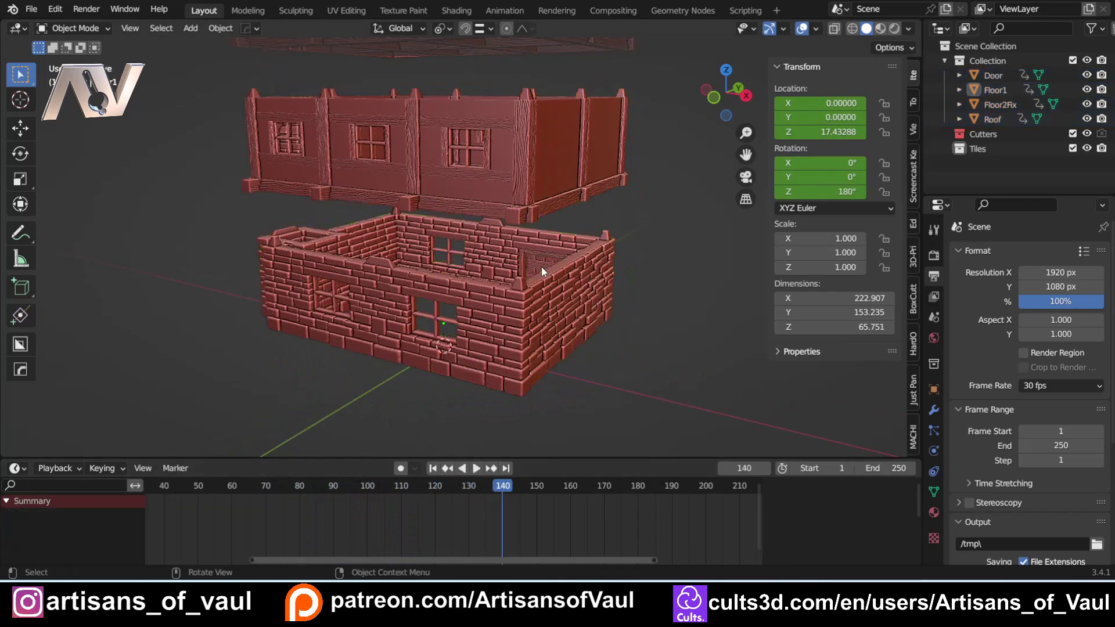
pyautogui.click(542, 267)
pyautogui.keyDown('shift'); pyautogui.click(516, 323); pyautogui.keyUp('shift')
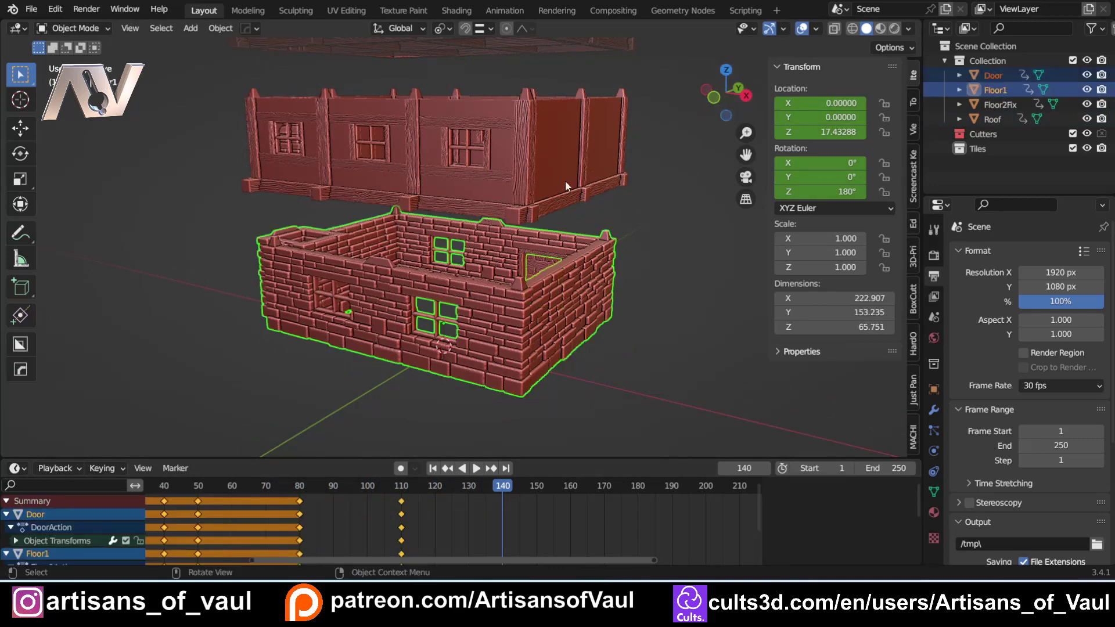
pyautogui.scroll(-3, 523, 192)
pyautogui.keyDown('shift'); pyautogui.click(458, 118); pyautogui.keyUp('shift')
pyautogui.keyDown('shift'); pyautogui.click(456, 200); pyautogui.keyUp('shift')
pyautogui.keyDown('shift'); pyautogui.click(465, 266); pyautogui.keyUp('shift')
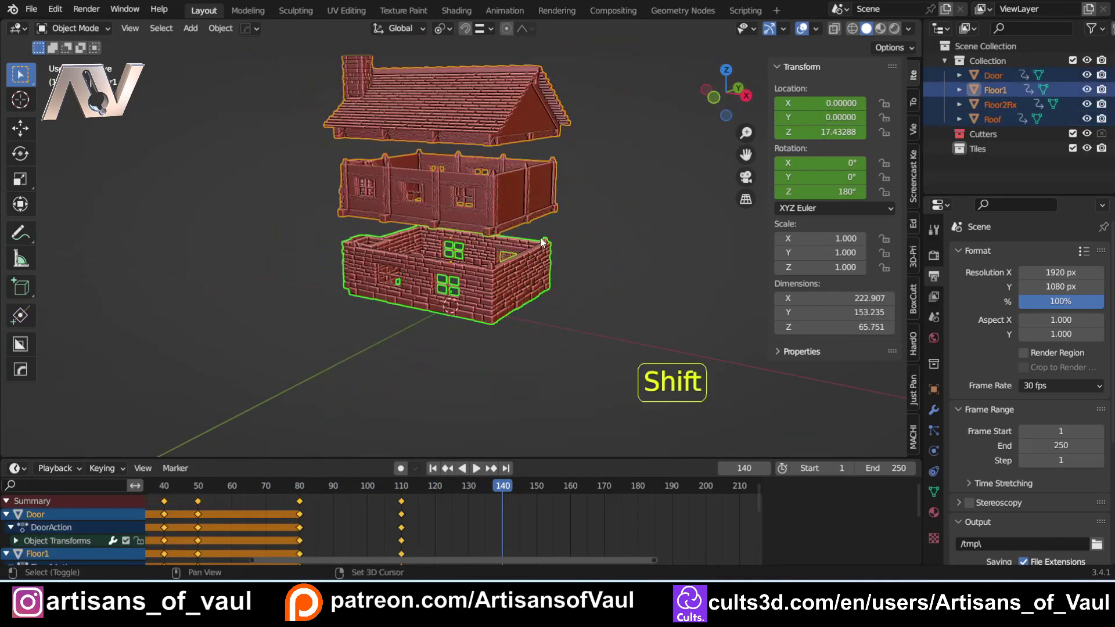
pyautogui.scroll(2, 636, 240)
pyautogui.write('rz180')
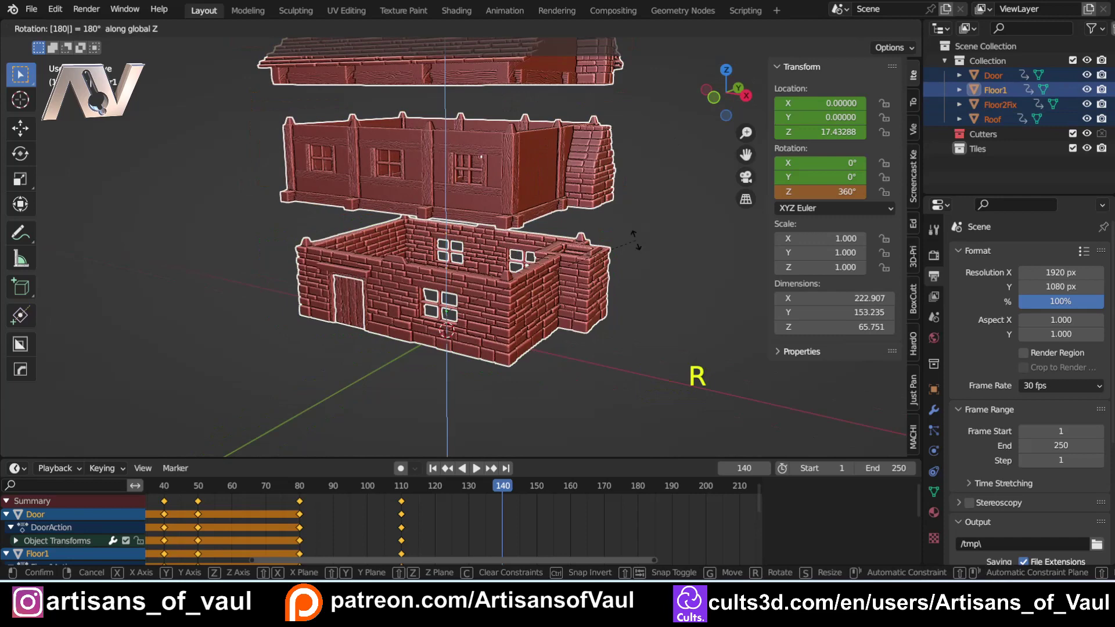
pyautogui.press('Return')
pyautogui.click(636, 197)
# Select the door and Floor1 in front view and lower them together about 17.38 units along Z to the ground line.
pyautogui.click(712, 97)
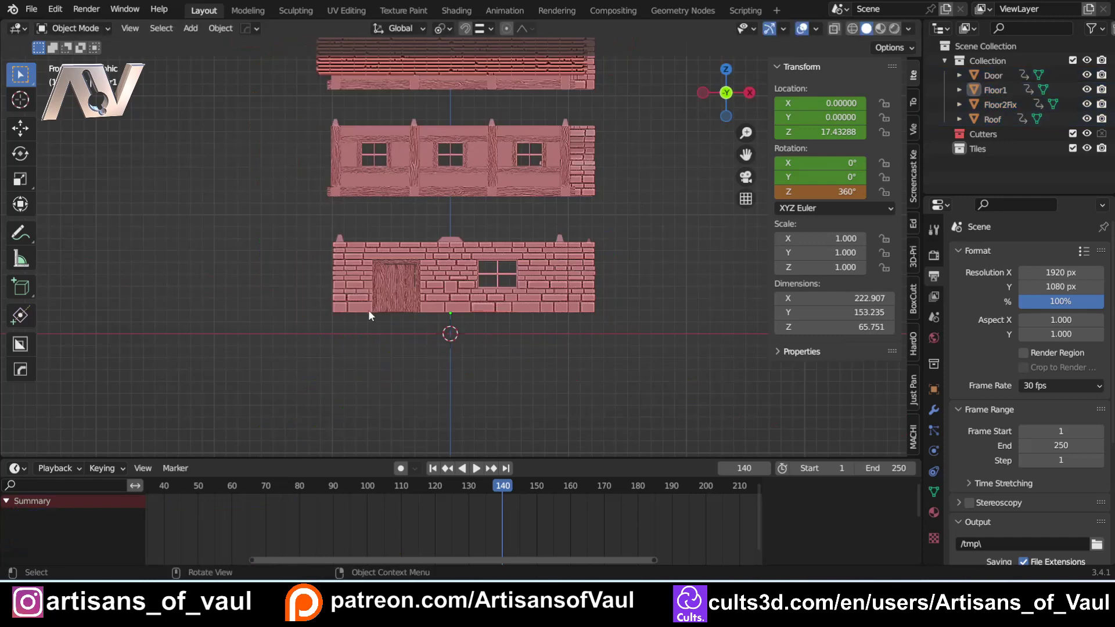
pyautogui.click(387, 291)
pyautogui.keyDown('shift'); pyautogui.click(477, 300); pyautogui.keyUp('shift')
pyautogui.scroll(3, 485, 360)
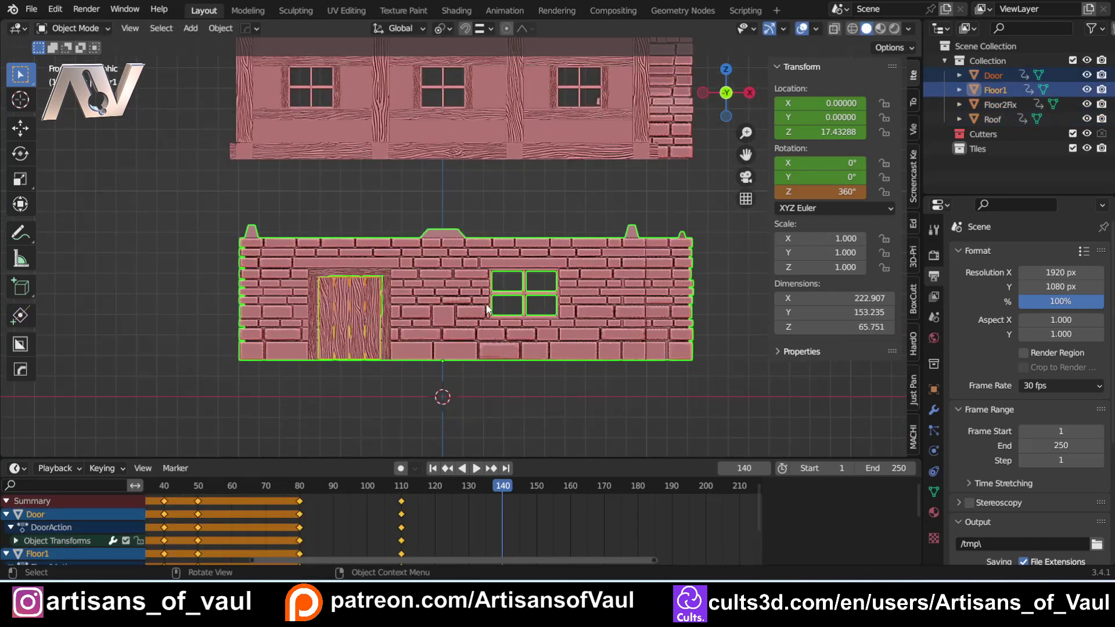
pyautogui.scroll(-3, 472, 113)
pyautogui.scroll(3, 430, 262)
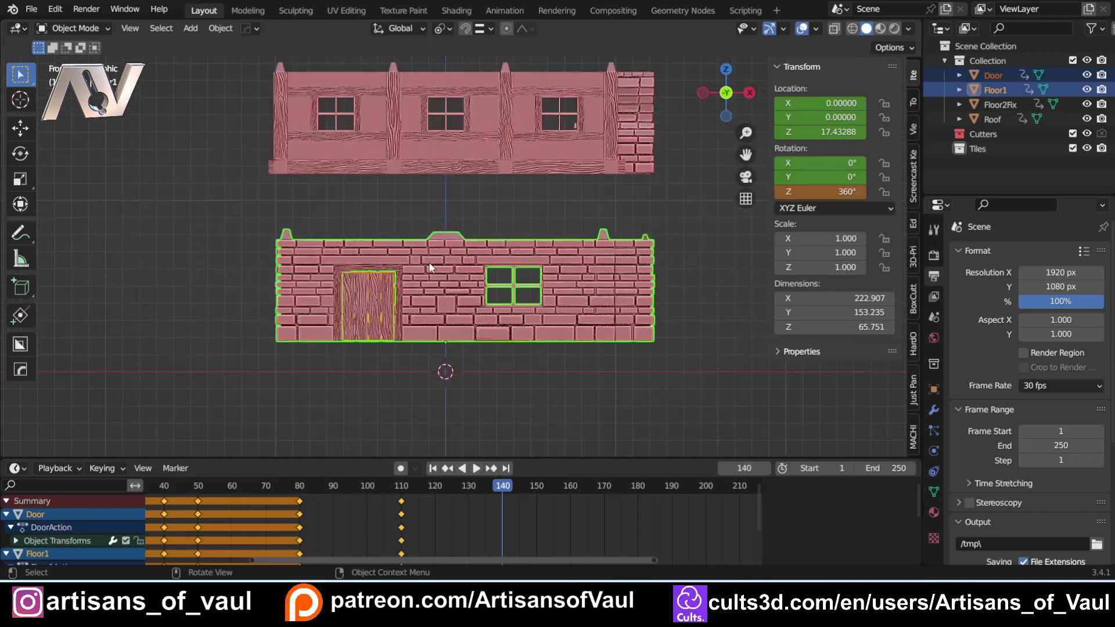
pyautogui.press('g')
pyautogui.press('z')
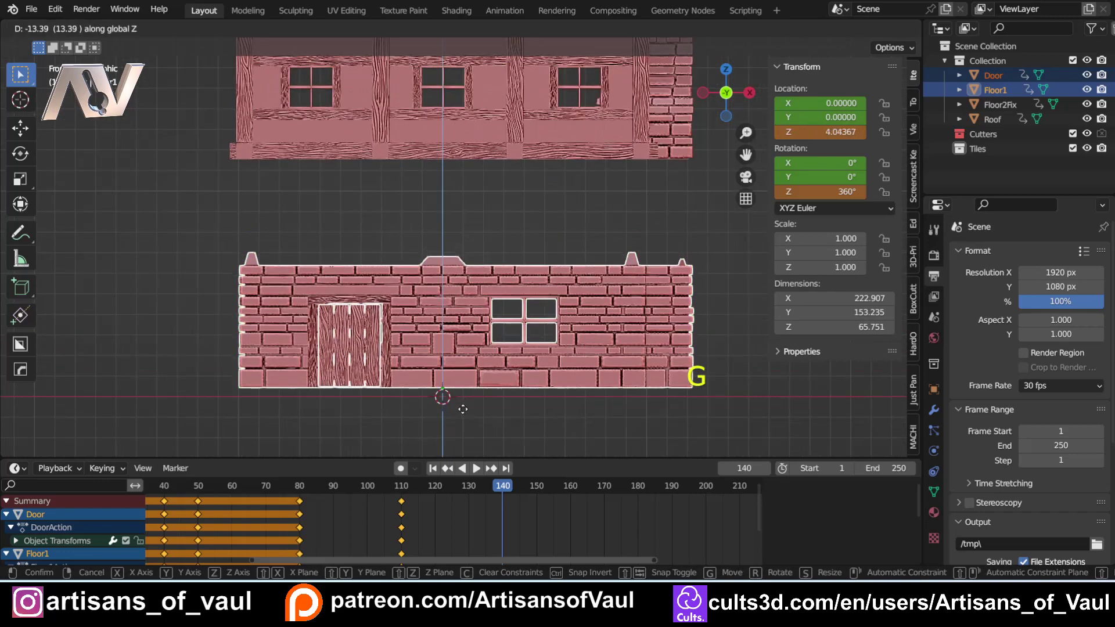
pyautogui.click(455, 414)
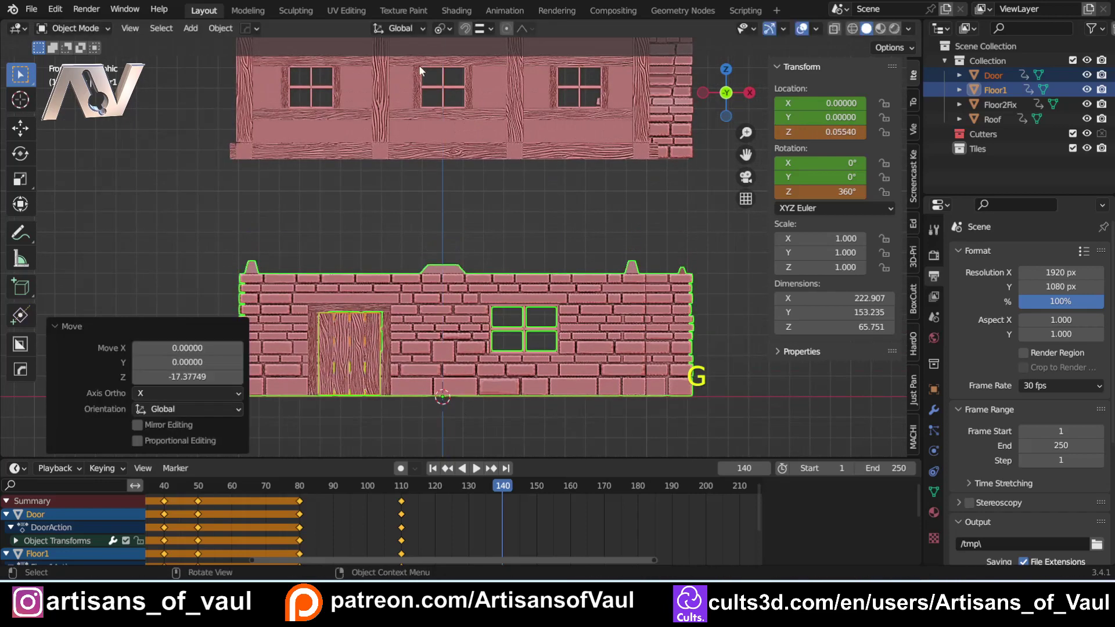
# Lower the second floor about 48.43 units along Z, leaving a small gap above Floor1.
pyautogui.click(422, 73)
pyautogui.press('g')
pyautogui.press('z')
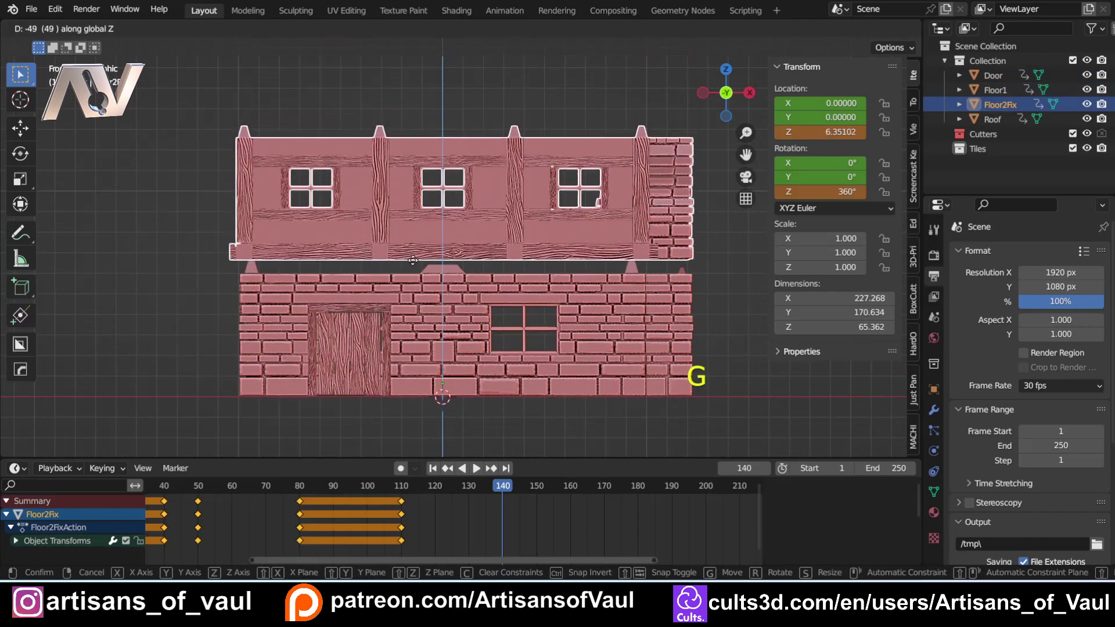
pyautogui.click(413, 259)
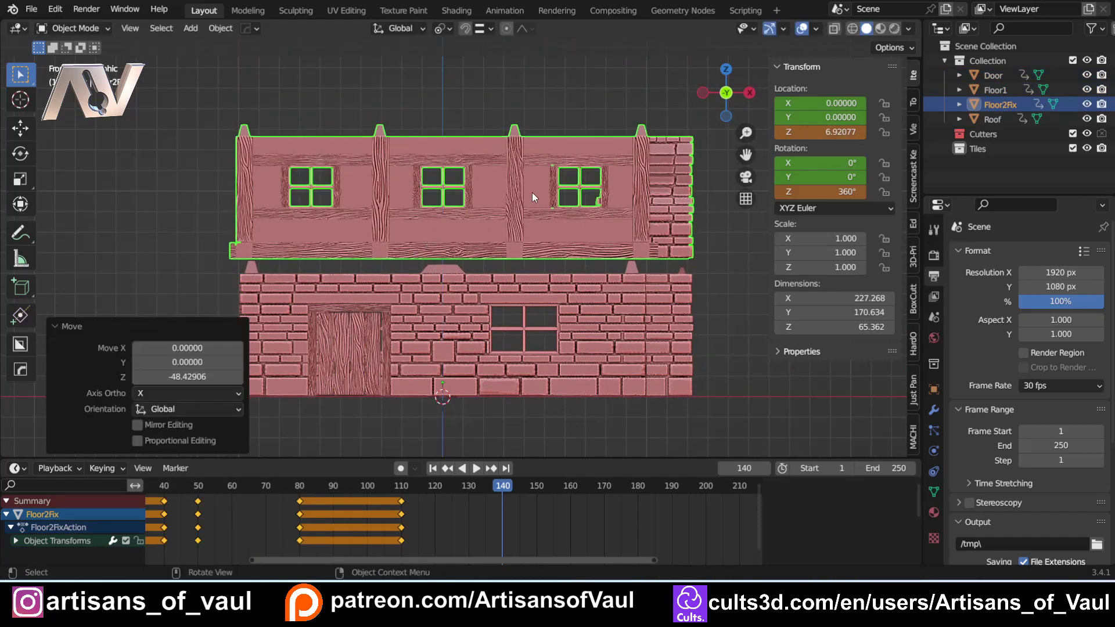
# Lower the roof about 72.07 units along Z, leaving a small gap above the second floor.
pyautogui.keyDown('shift'); pyautogui.moveTo(532, 193); pyautogui.dragTo(441, 285, button='middle'); pyautogui.keyUp('shift')
pyautogui.click(409, 80)
pyautogui.press('g')
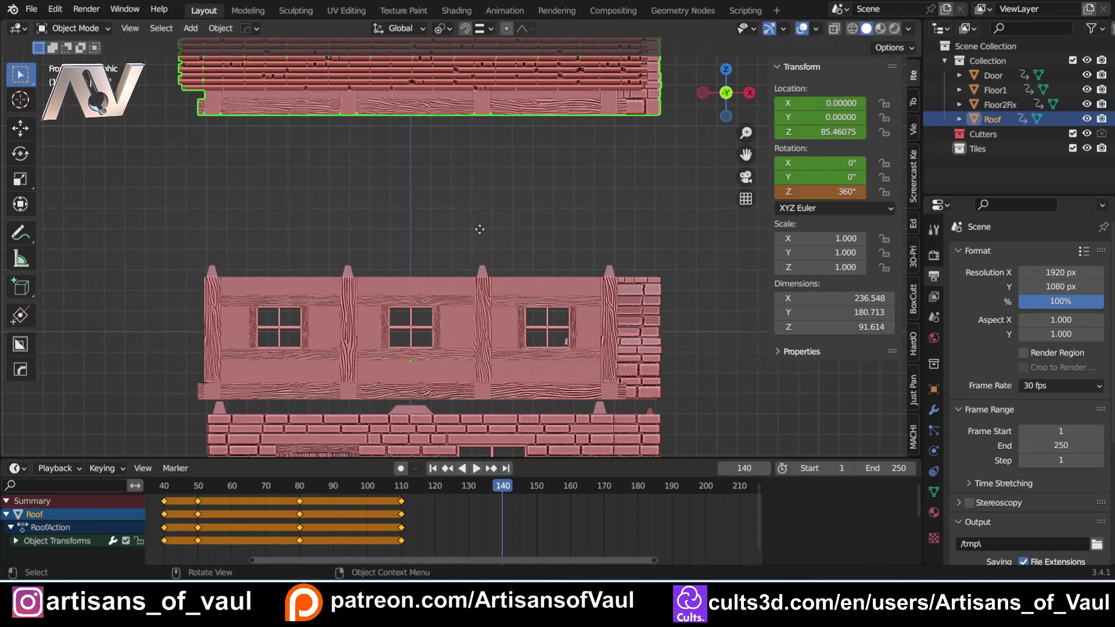
pyautogui.press('z')
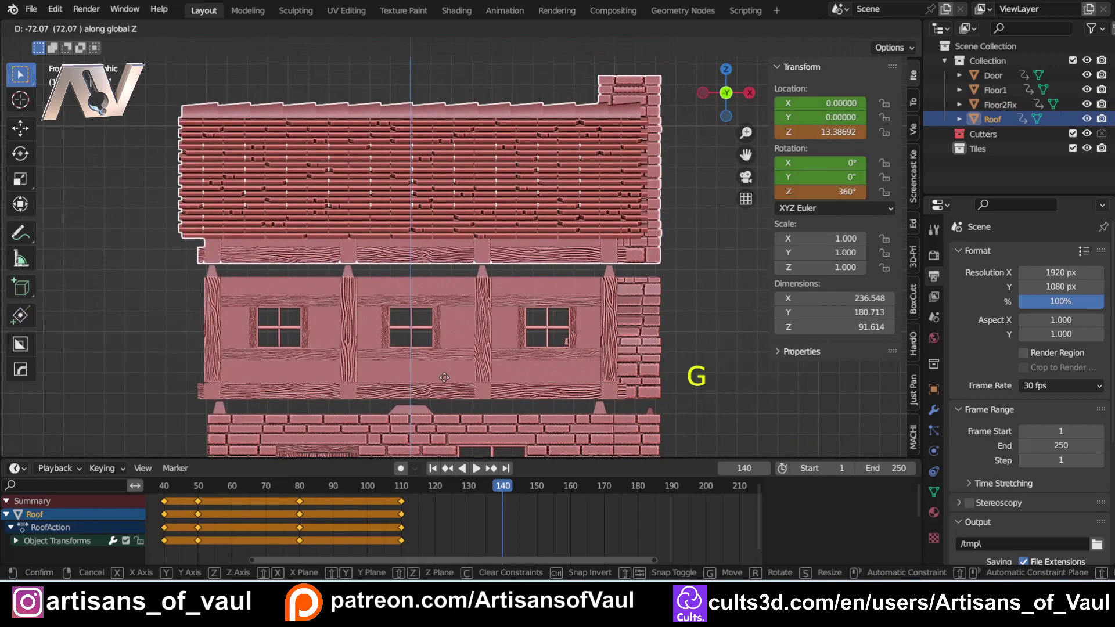
pyautogui.click(445, 378)
# Insert keyframes for all the house parts at frame 140 and play the animation from the start.
pyautogui.press('a')
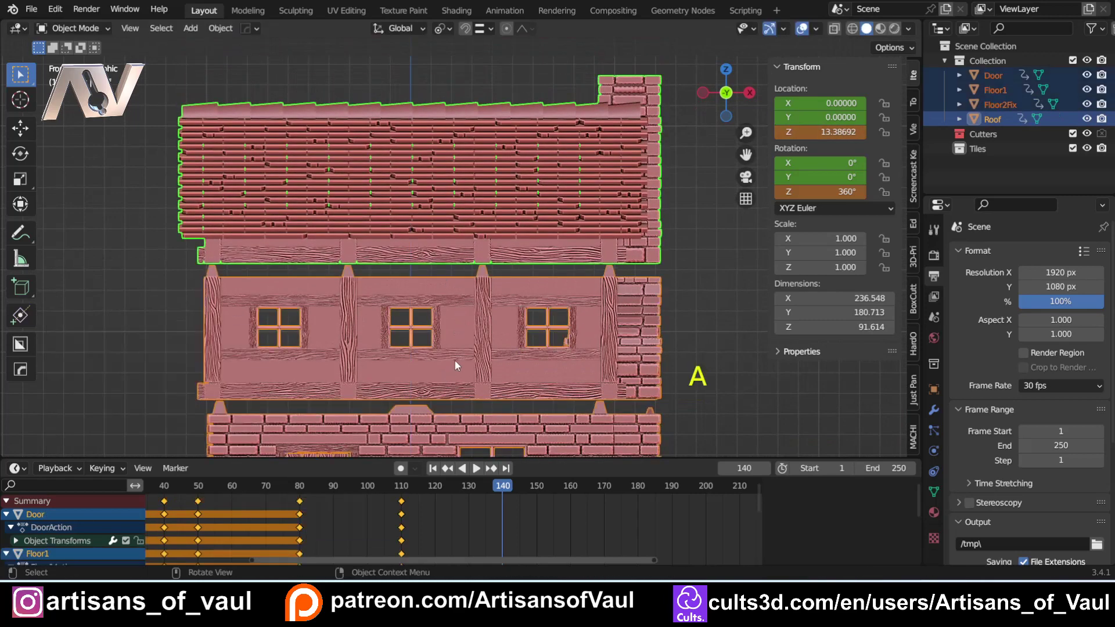
pyautogui.press('i')
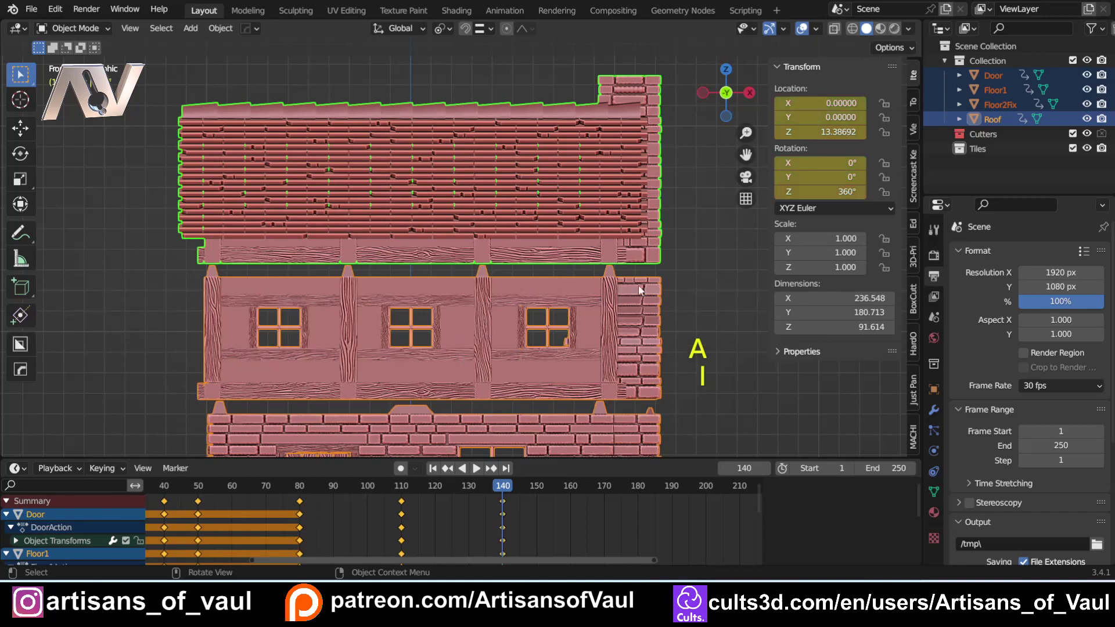
pyautogui.click(435, 469)
pyautogui.press('space')
pyautogui.moveTo(511, 313); pyautogui.dragTo(556, 355, button='middle')
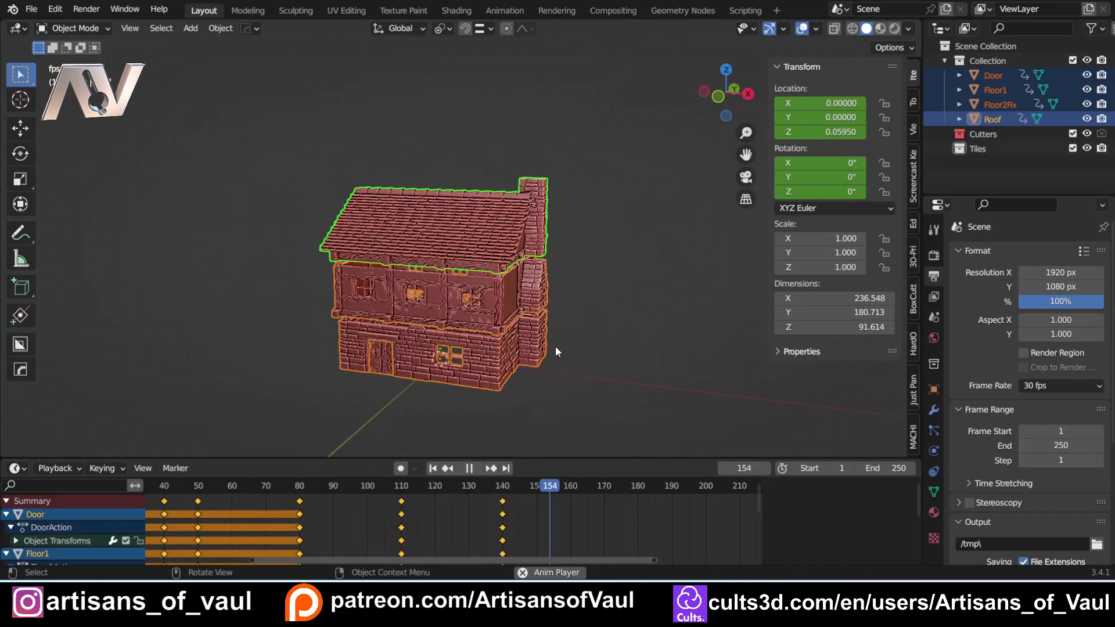
pyautogui.press('space')
# Go to frame 150 and lower the second floor about 7.12 units along Z onto Floor1.
pyautogui.scroll(5, 496, 360)
pyautogui.moveTo(497, 360); pyautogui.dragTo(465, 249, button='middle')
pyautogui.keyDown('shift'); pyautogui.scroll(-3, 456, 292); pyautogui.keyUp('shift')
pyautogui.moveTo(454, 290); pyautogui.dragTo(464, 325, button='middle')
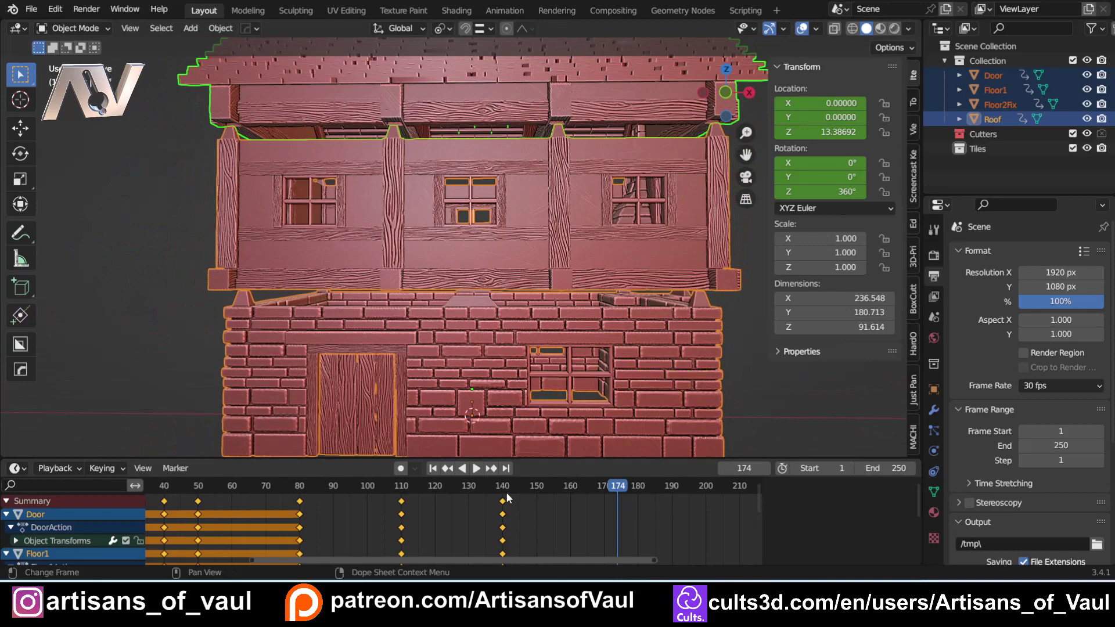
pyautogui.click(536, 487)
pyautogui.click(506, 256)
pyautogui.press('KP_1')
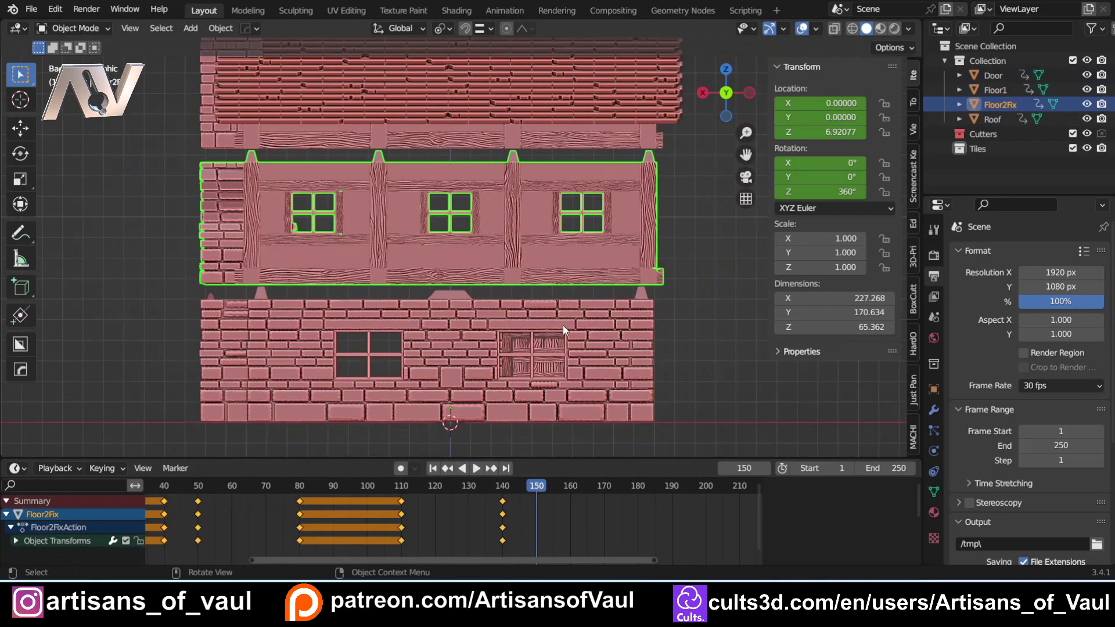
pyautogui.click(724, 92)
pyautogui.press('g')
pyautogui.press('z')
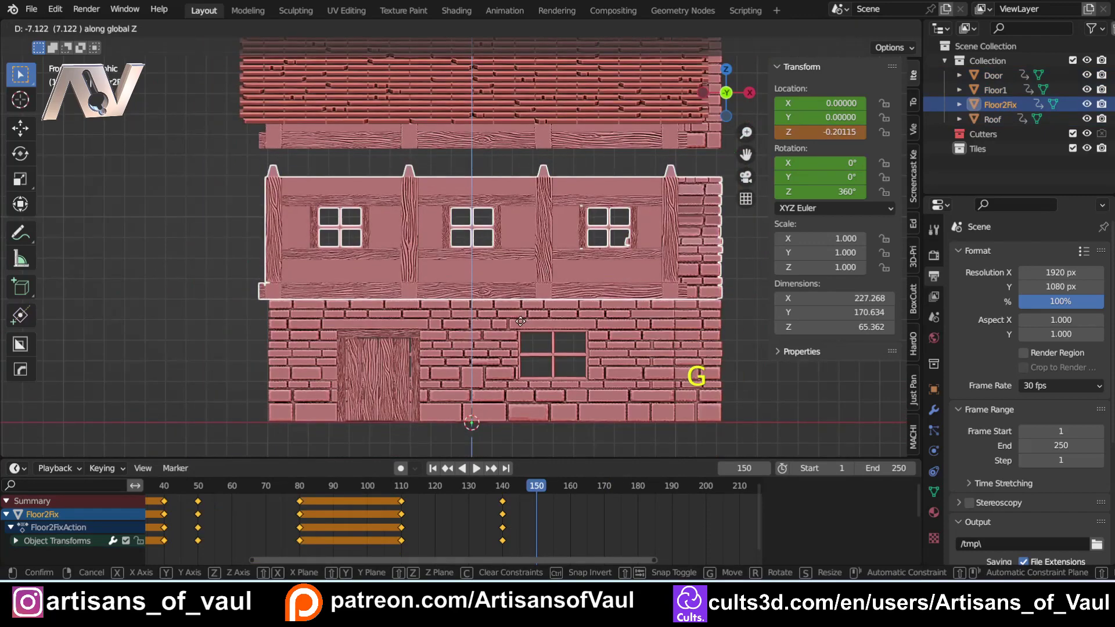
pyautogui.click(521, 322)
# Lower the roof about 13.96 units along Z onto the second floor.
pyautogui.keyDown('shift'); pyautogui.moveTo(581, 256); pyautogui.dragTo(544, 292, button='middle'); pyautogui.keyUp('shift')
pyautogui.click(534, 205)
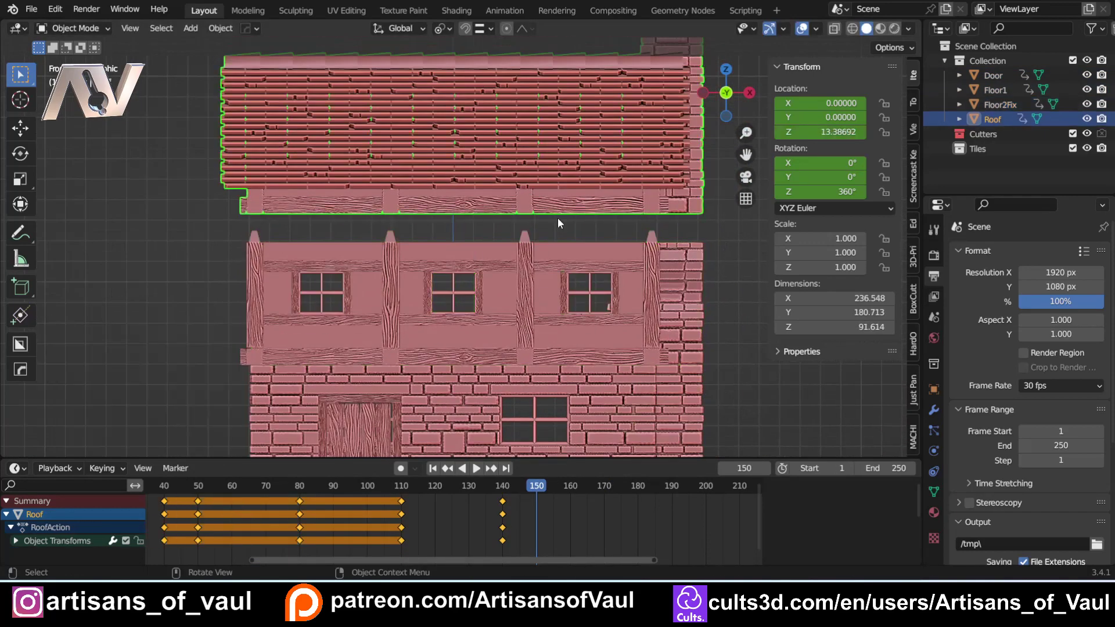
pyautogui.press('g')
pyautogui.press('z')
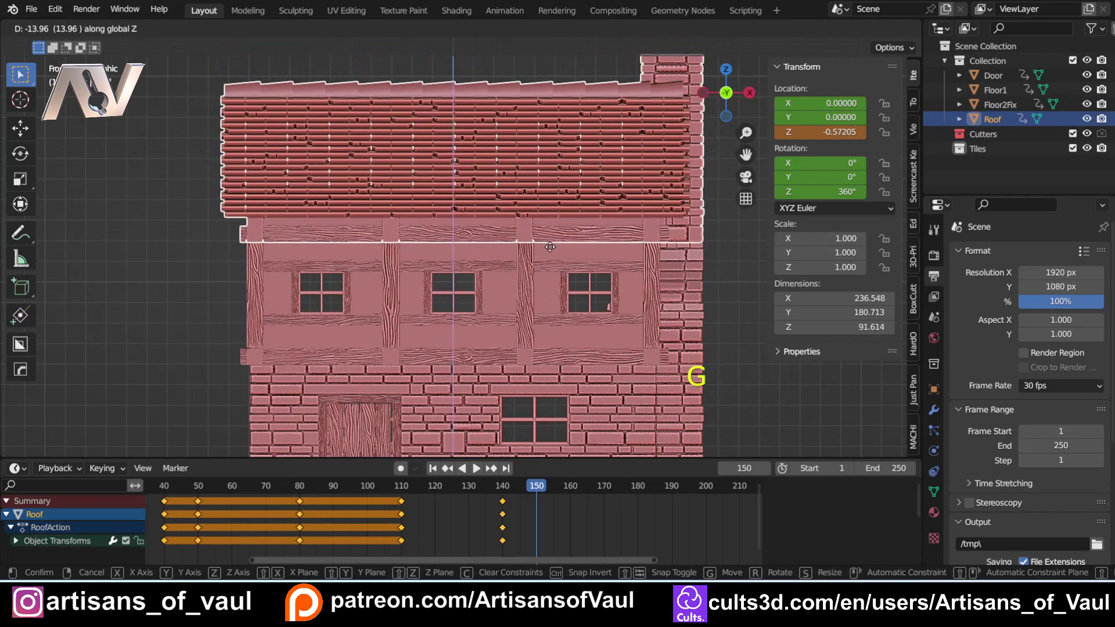
pyautogui.click(550, 247)
# Insert keyframes for all the house parts at frame 150.
pyautogui.click(713, 305)
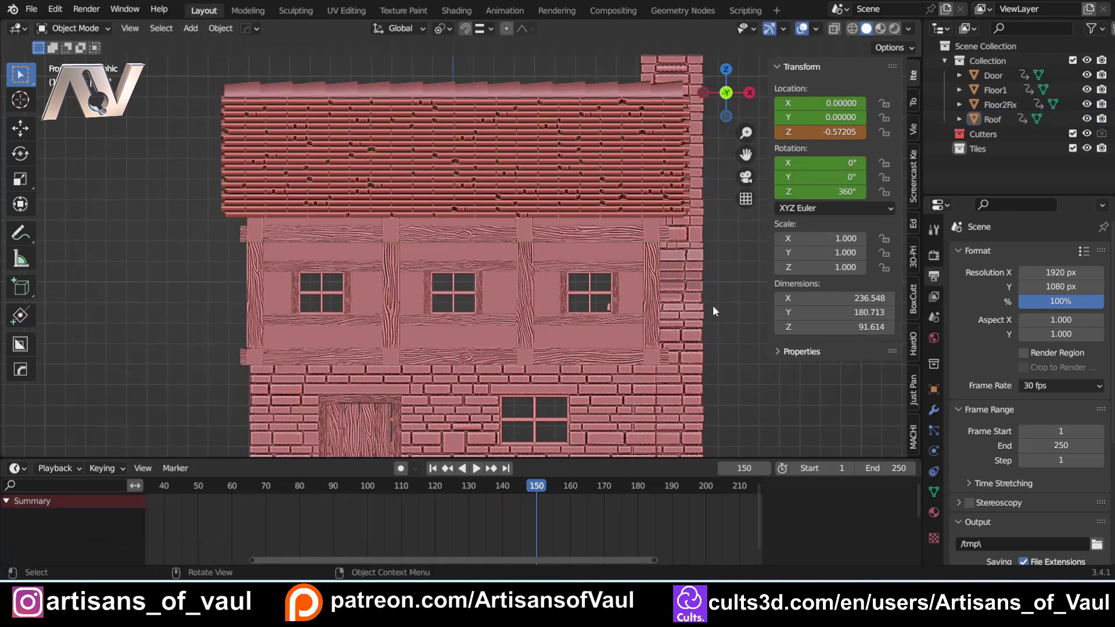
pyautogui.moveTo(545, 254); pyautogui.dragTo(527, 343, button='middle')
pyautogui.scroll(-4, 438, 302)
pyautogui.press('a')
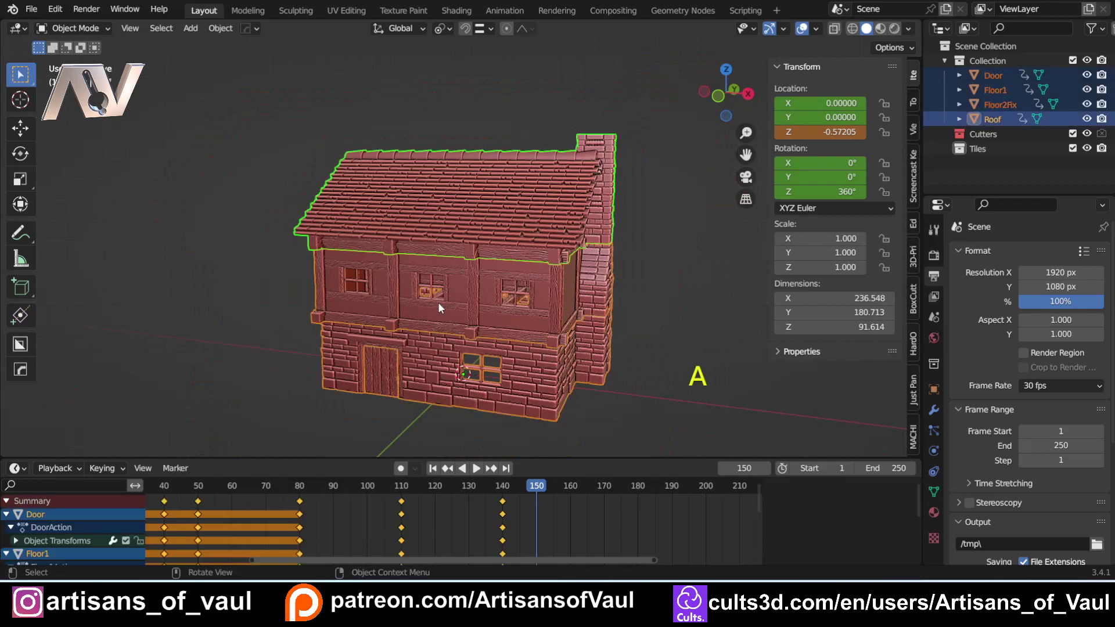
pyautogui.press('i')
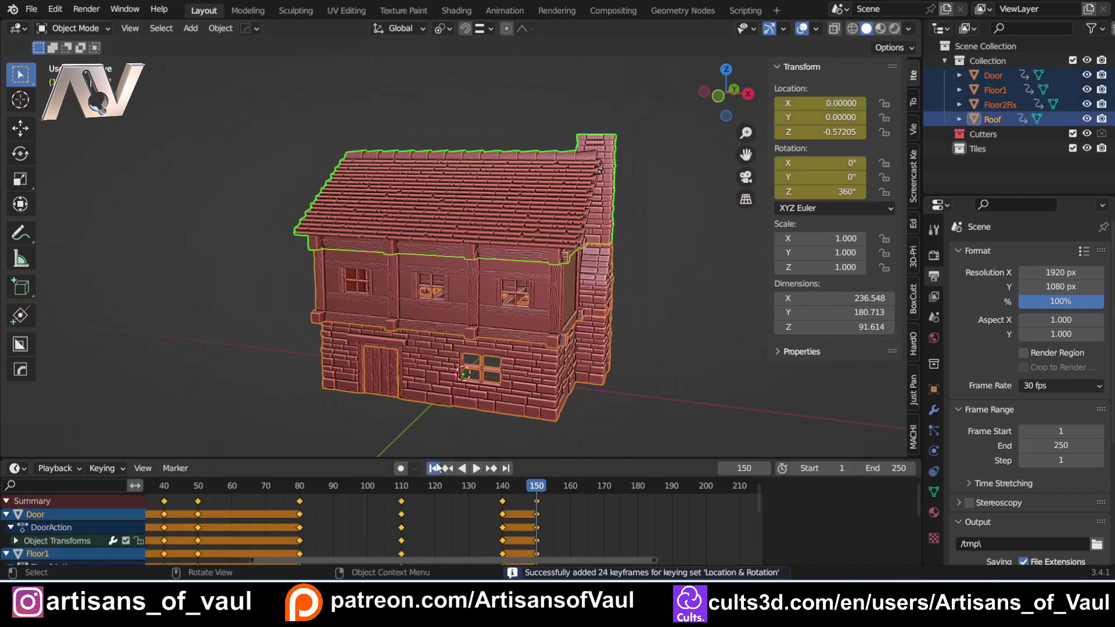
# Hide the transform sidebar and the viewport overlays, and play the full animation from the first frame.
pyautogui.hotkey('shift', 'Left')
pyautogui.press('n')
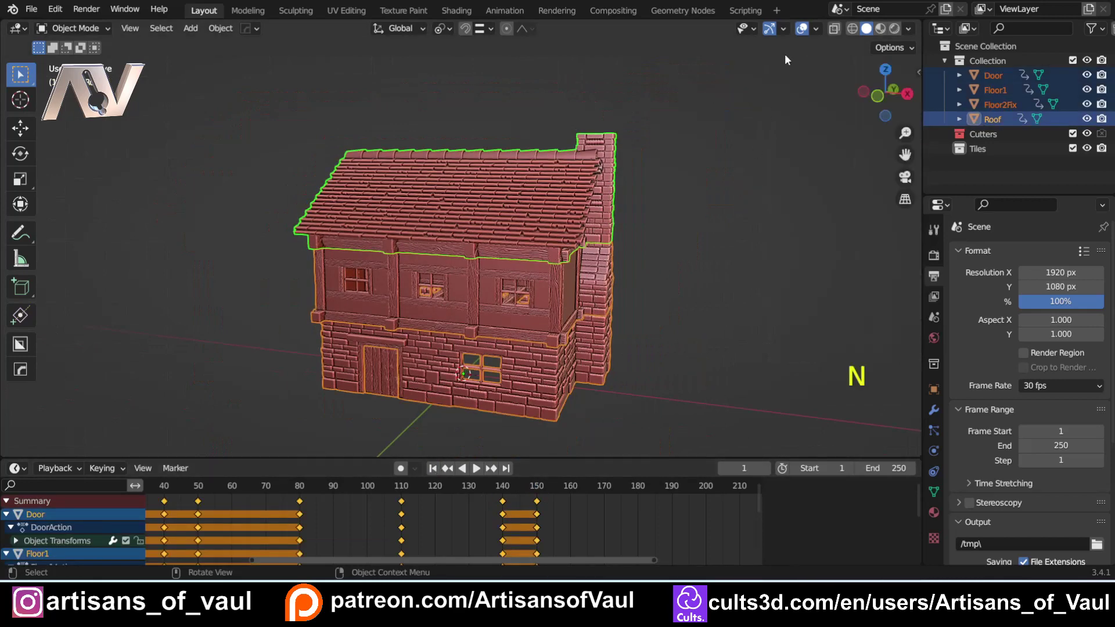
pyautogui.click(803, 29)
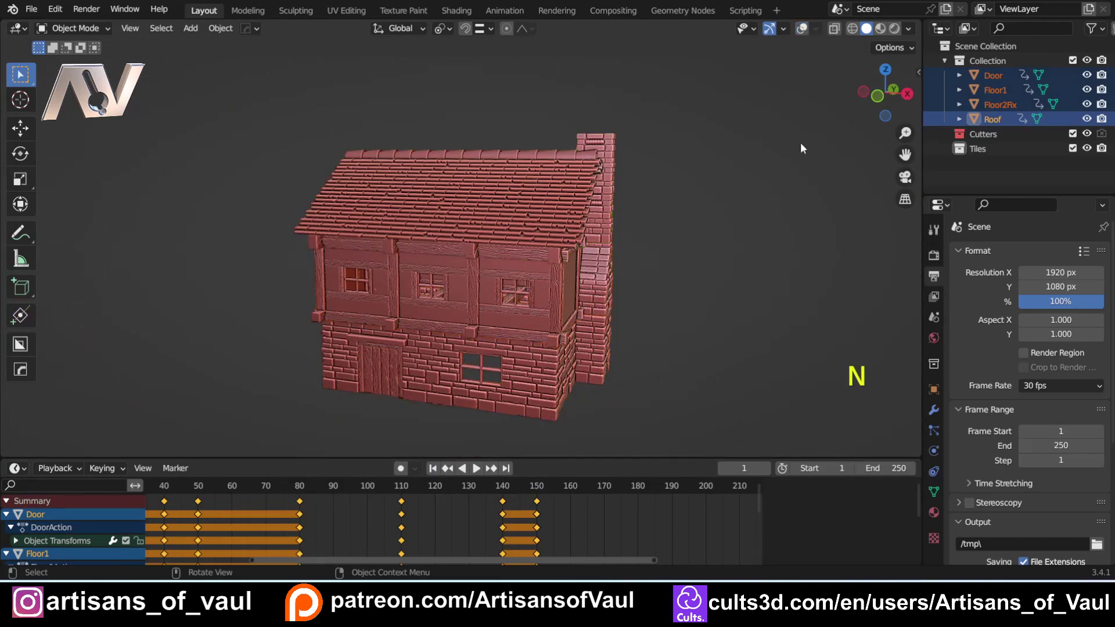
pyautogui.press('space')
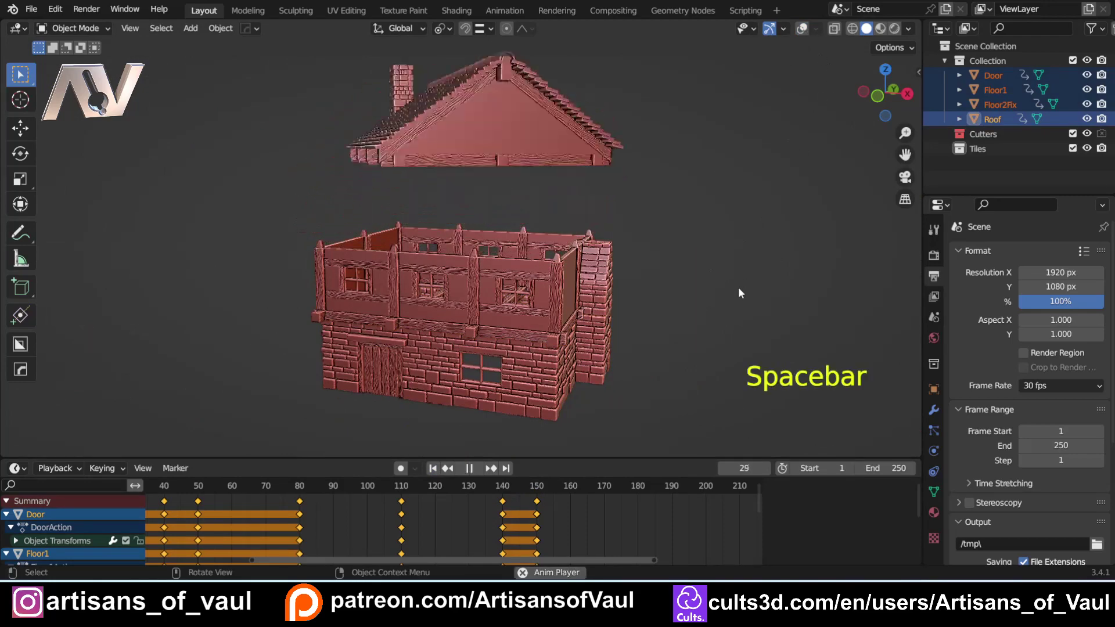
pyautogui.moveTo(739, 289); pyautogui.dragTo(719, 304, button='middle')
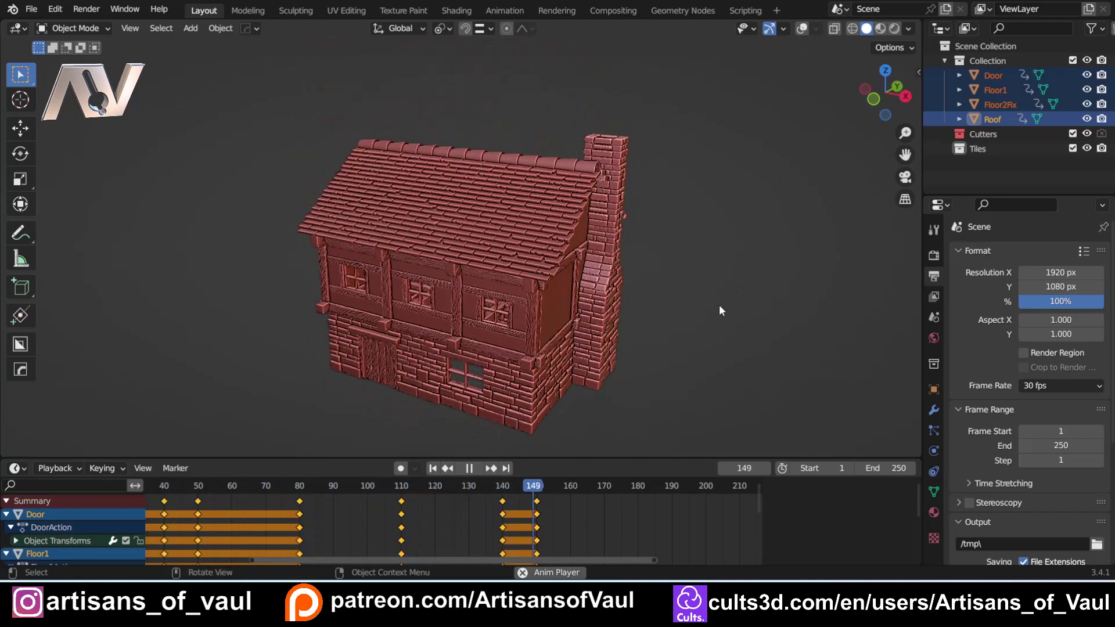
pyautogui.press('space')
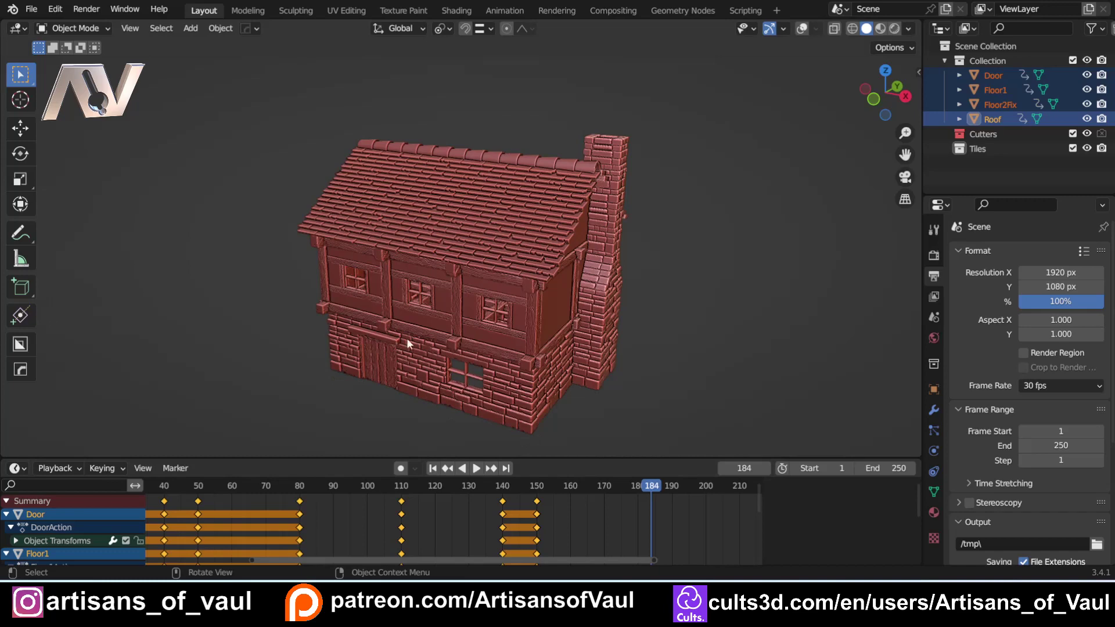
# Scrub the timeline past the last keyframes and set the animation's end frame to 170.
pyautogui.moveTo(365, 361); pyautogui.dragTo(350, 332, button='middle')
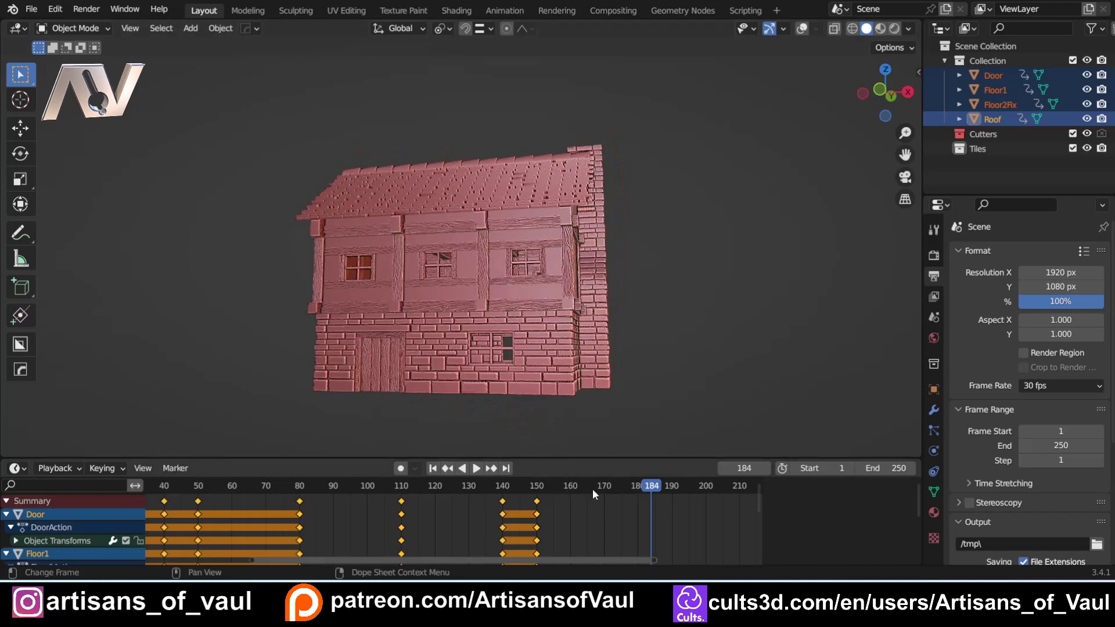
pyautogui.moveTo(563, 490); pyautogui.dragTo(728, 498)
pyautogui.press('space')
pyautogui.moveTo(570, 487); pyautogui.dragTo(607, 486)
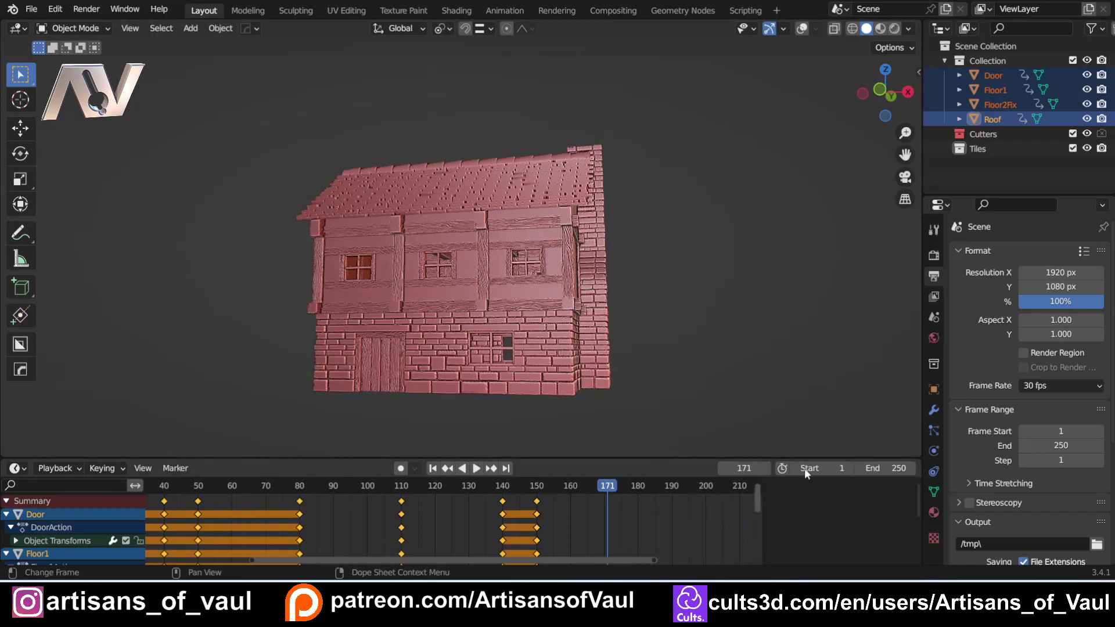
pyautogui.doubleClick(894, 468)
pyautogui.write('170')
pyautogui.press('Return')
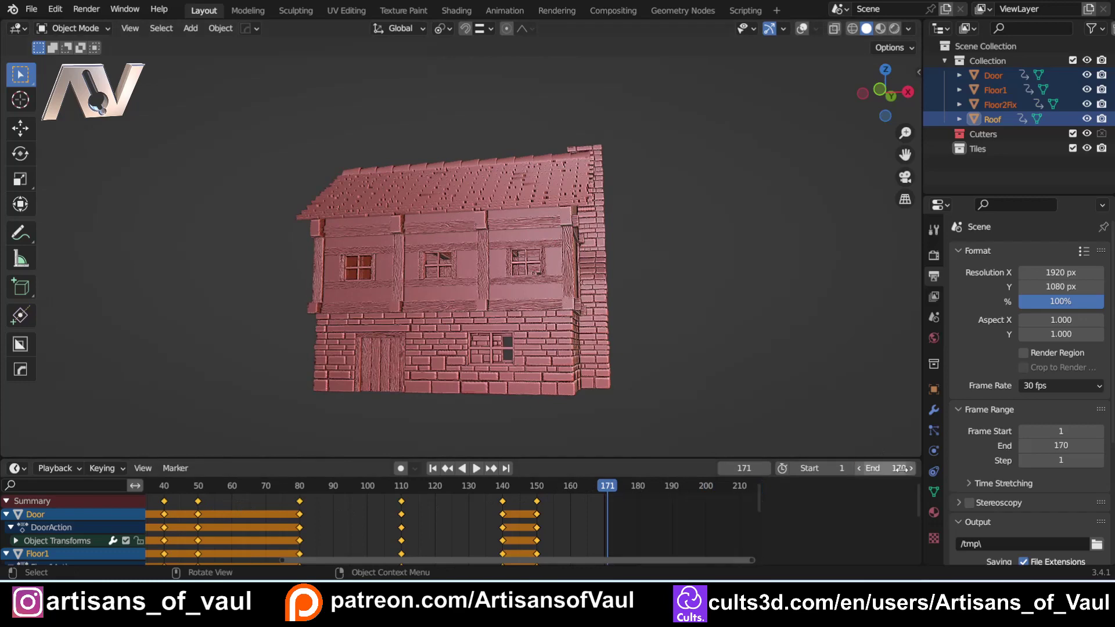
# Play the shortened animation from the start with the whole house framed from an angled view.
pyautogui.hotkey('shift', 'Left')
pyautogui.scroll(-2, 496, 382)
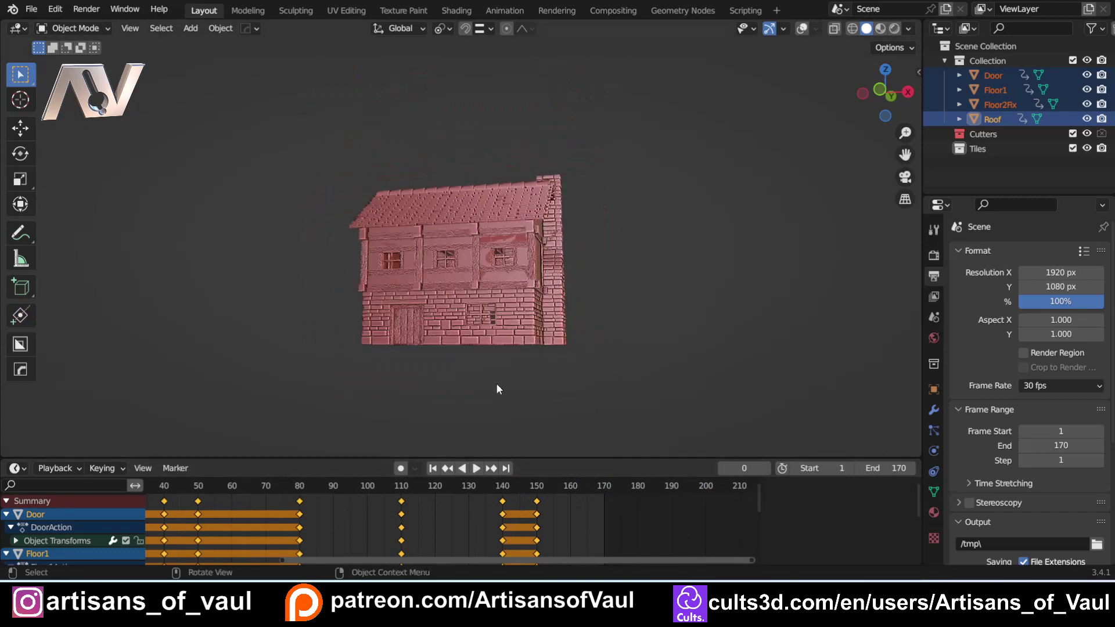
pyautogui.moveTo(496, 382); pyautogui.dragTo(475, 426, button='middle')
pyautogui.scroll(2, 475, 427)
pyautogui.press('space')
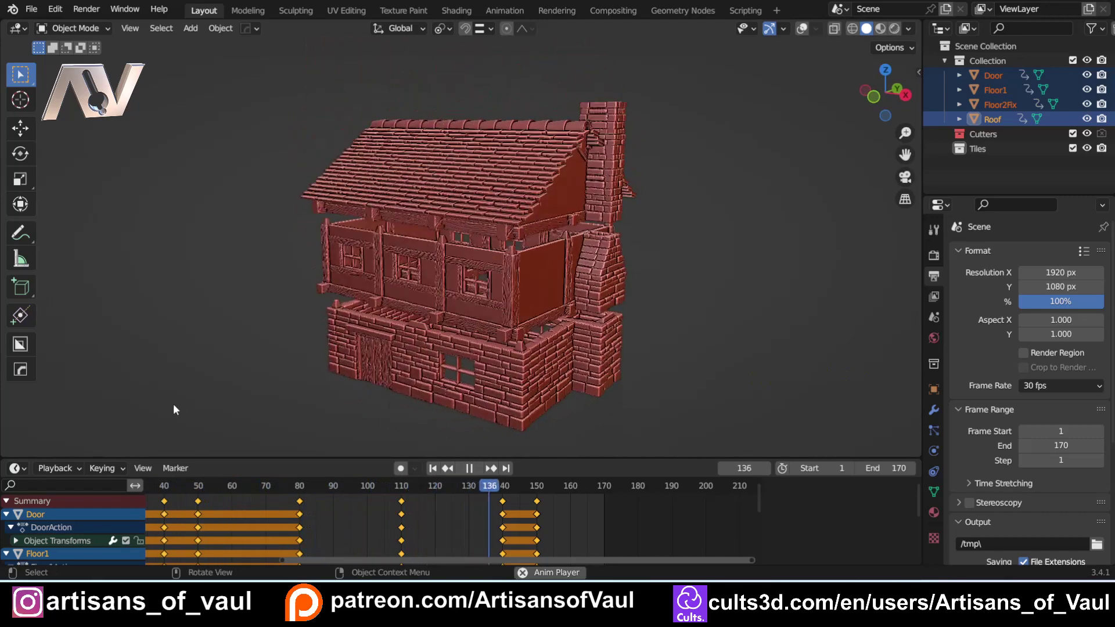
pyautogui.press('space')
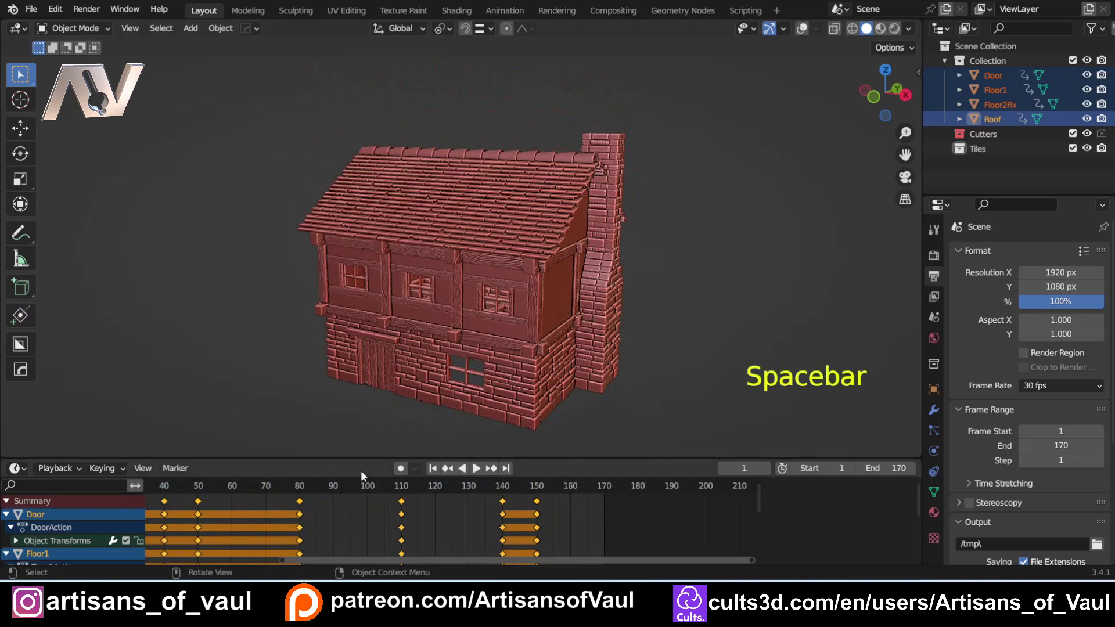